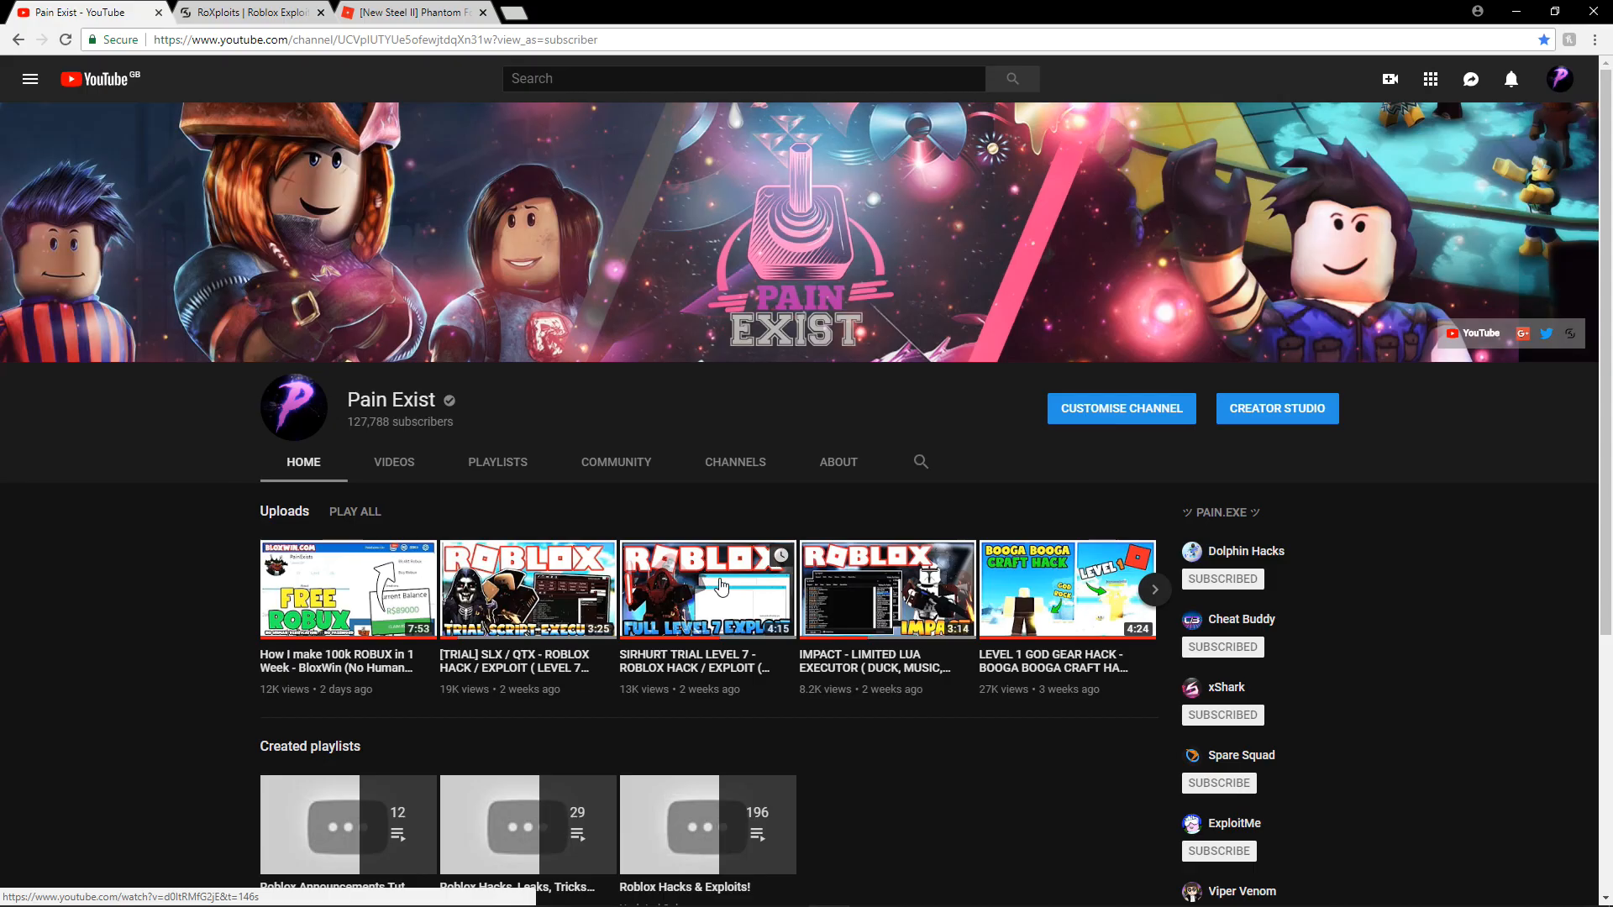
# Highlight the Pain Exist channel name, then switch to the RoXploits site tab
pyautogui.moveTo(457, 424); pyautogui.dragTo(433, 400)
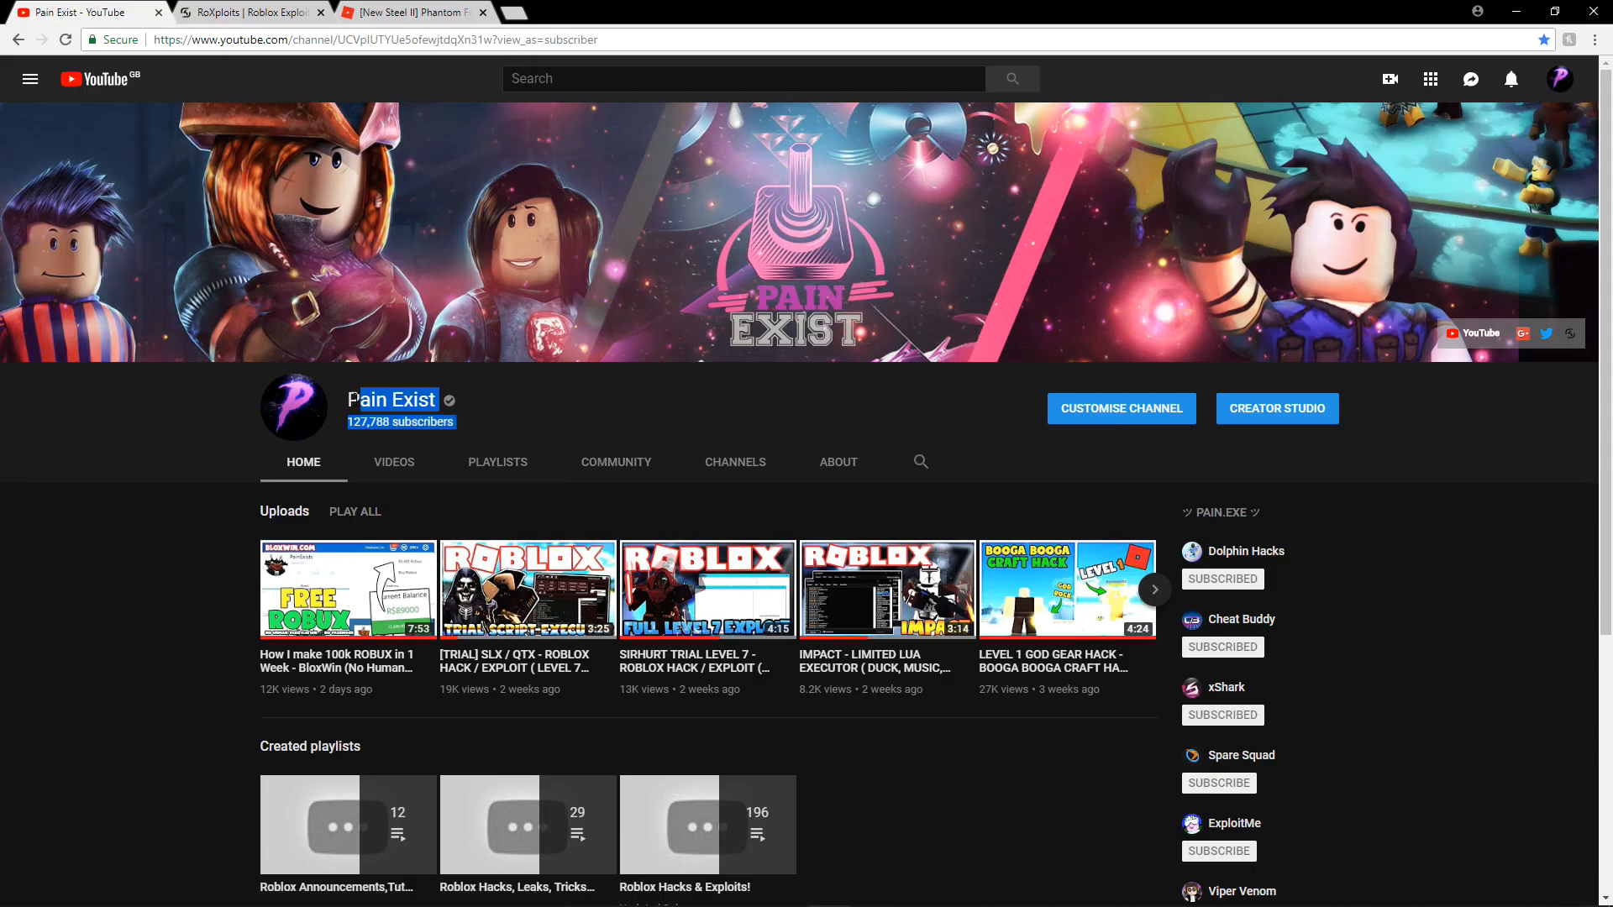
pyautogui.click(499, 418)
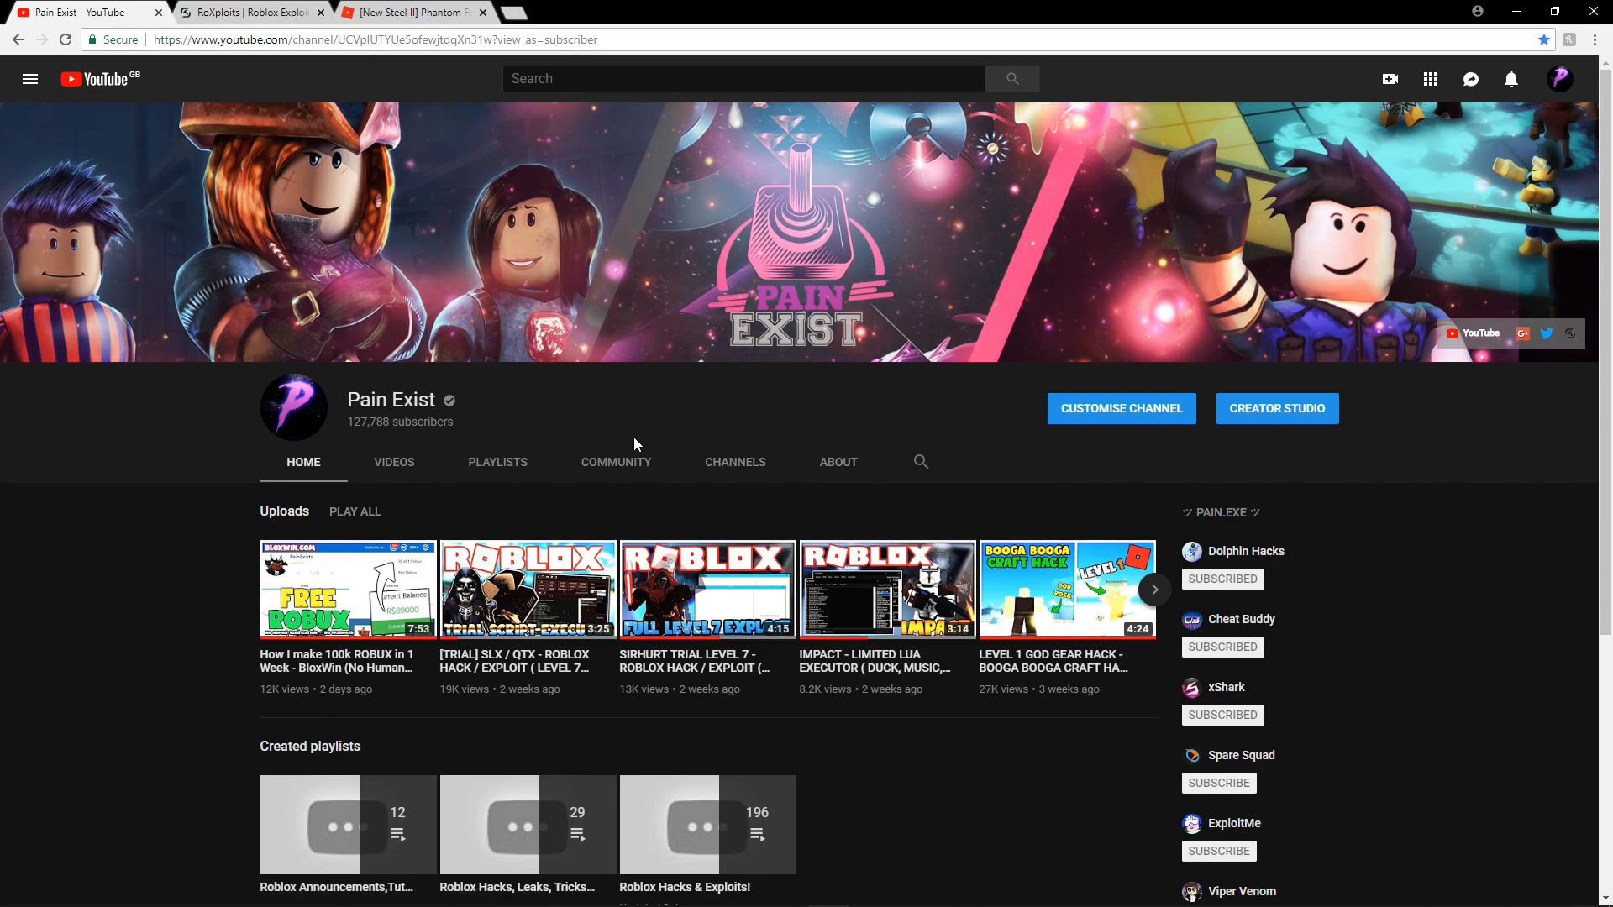
pyautogui.moveTo(350, 400); pyautogui.dragTo(418, 401)
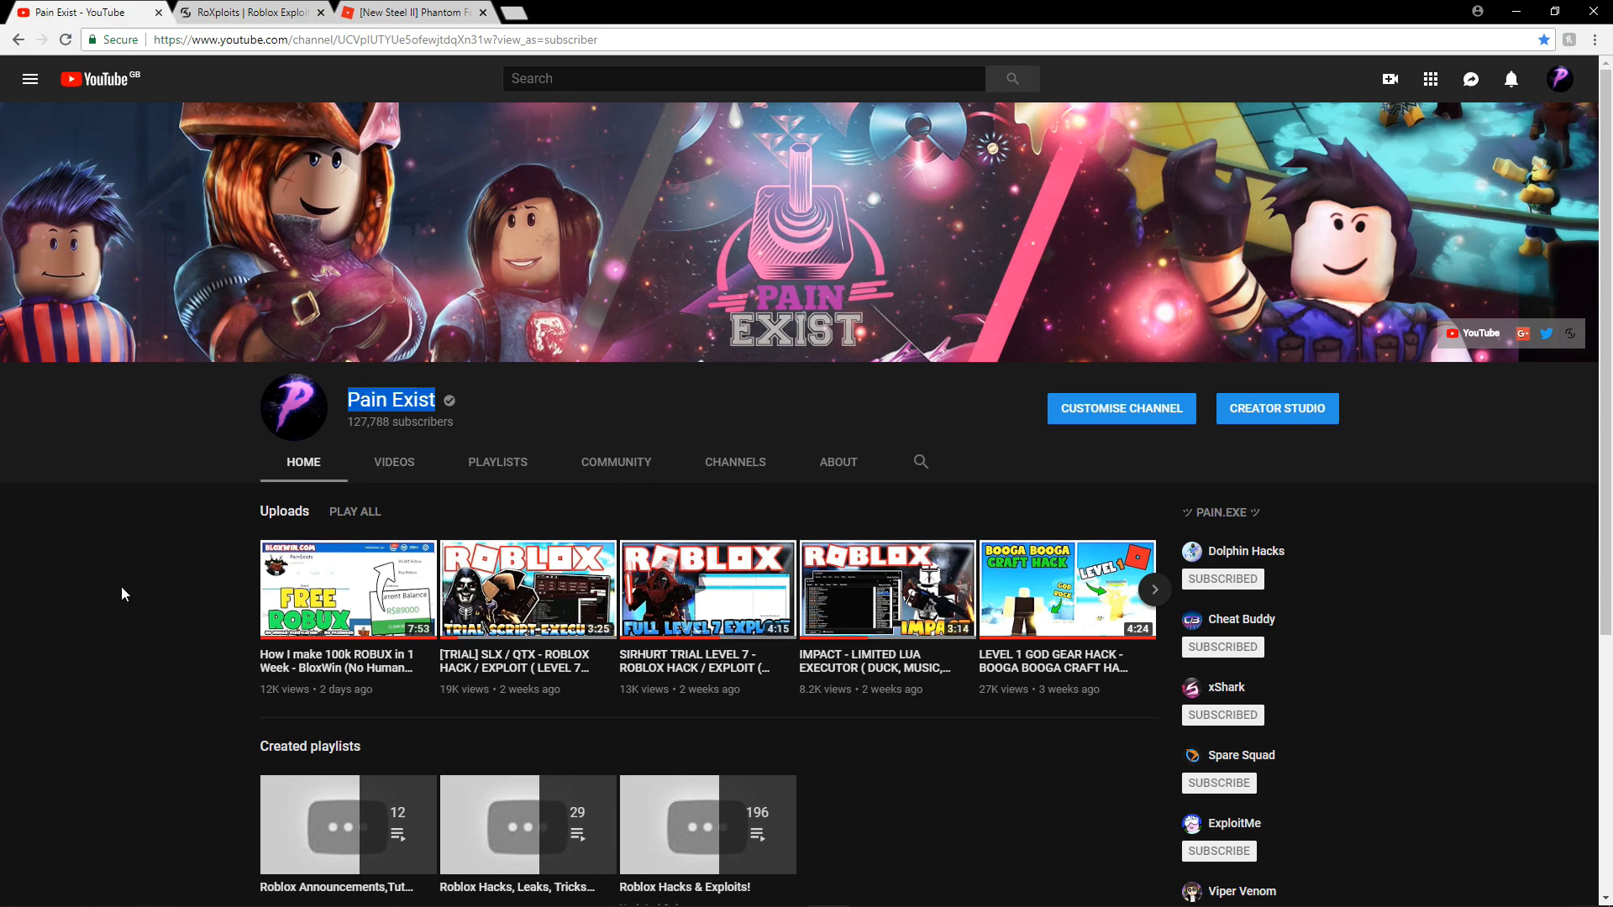
pyautogui.moveTo(301, 222)
pyautogui.click(302, 13)
pyautogui.moveTo(630, 341)
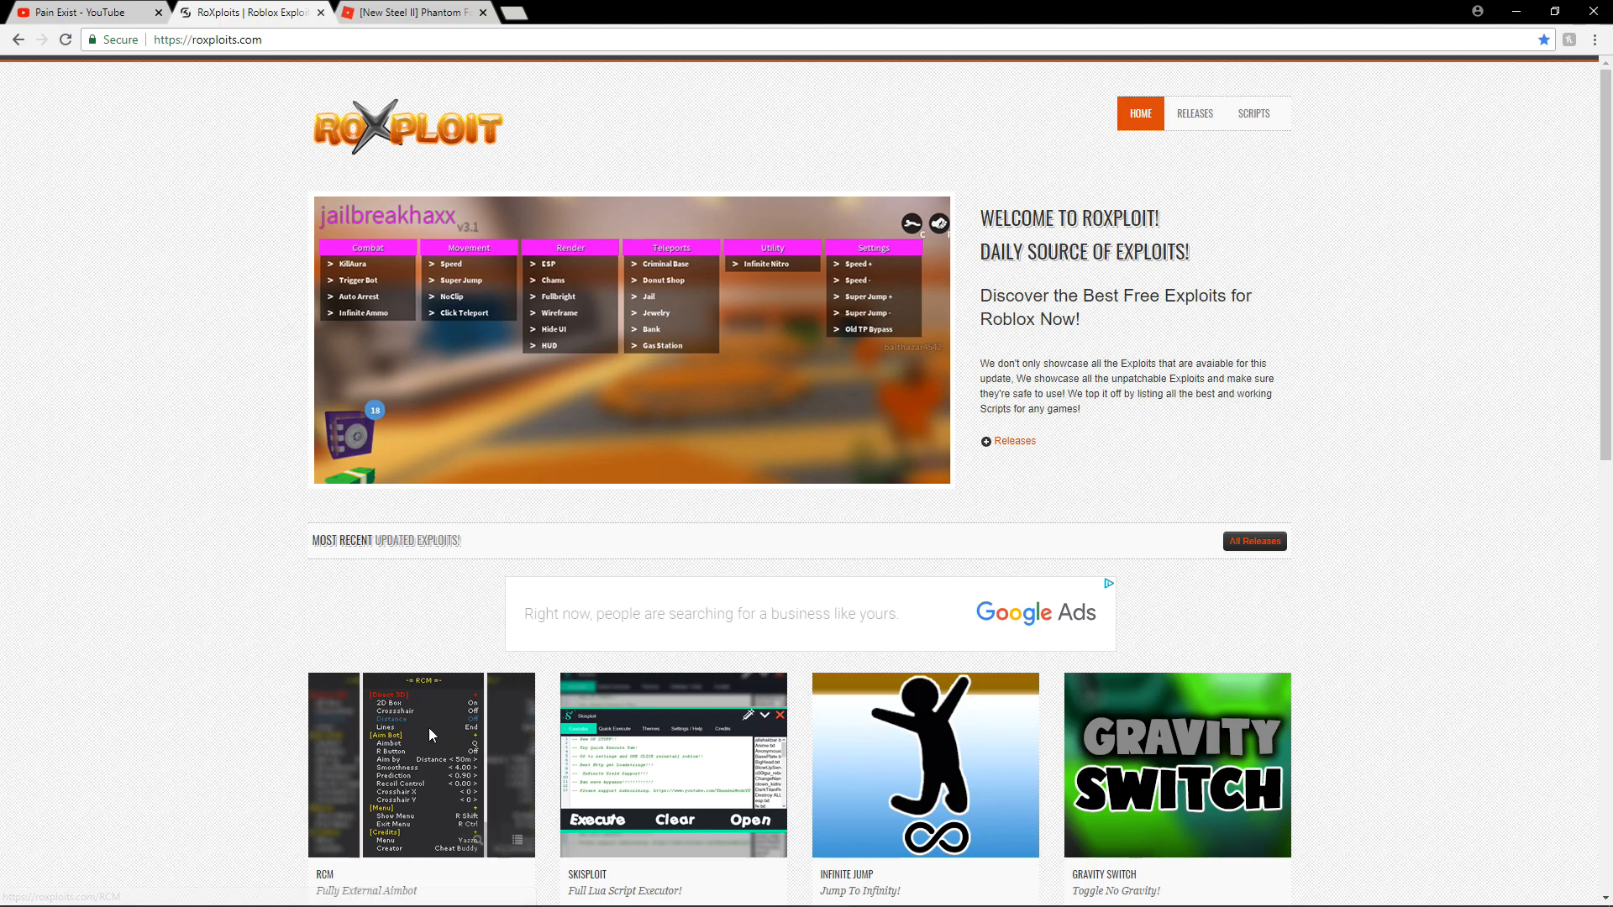
pyautogui.scroll(-1, 387, 642)
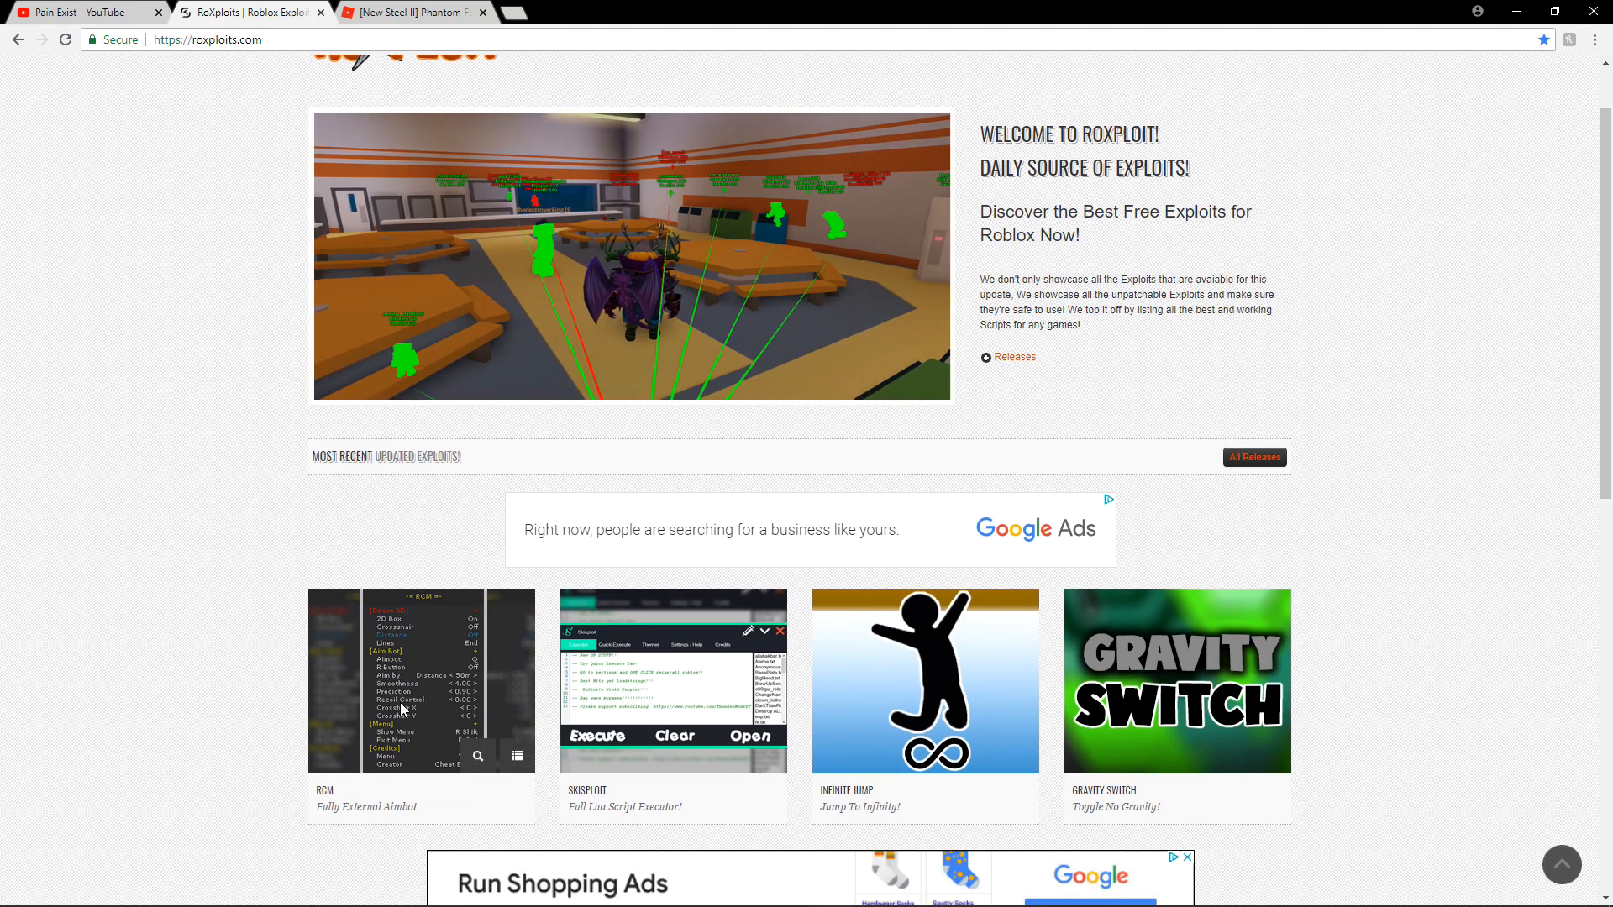
pyautogui.scroll(1, 435, 613)
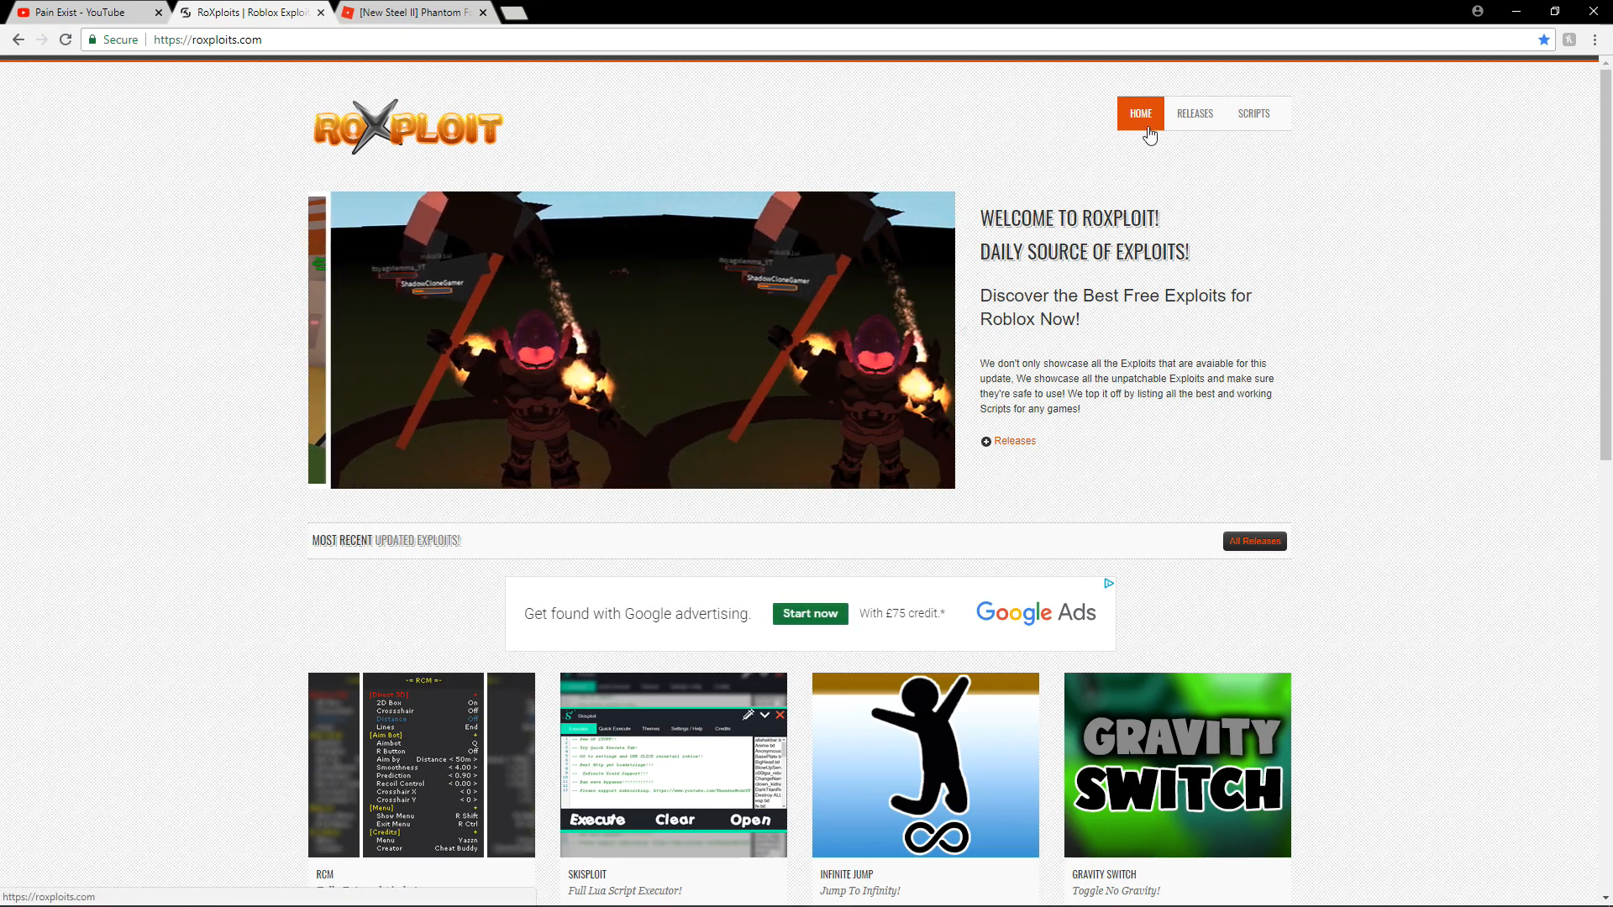
# Download RC-M_beta.zip from the RCM card on the Releases page
pyautogui.click(1192, 116)
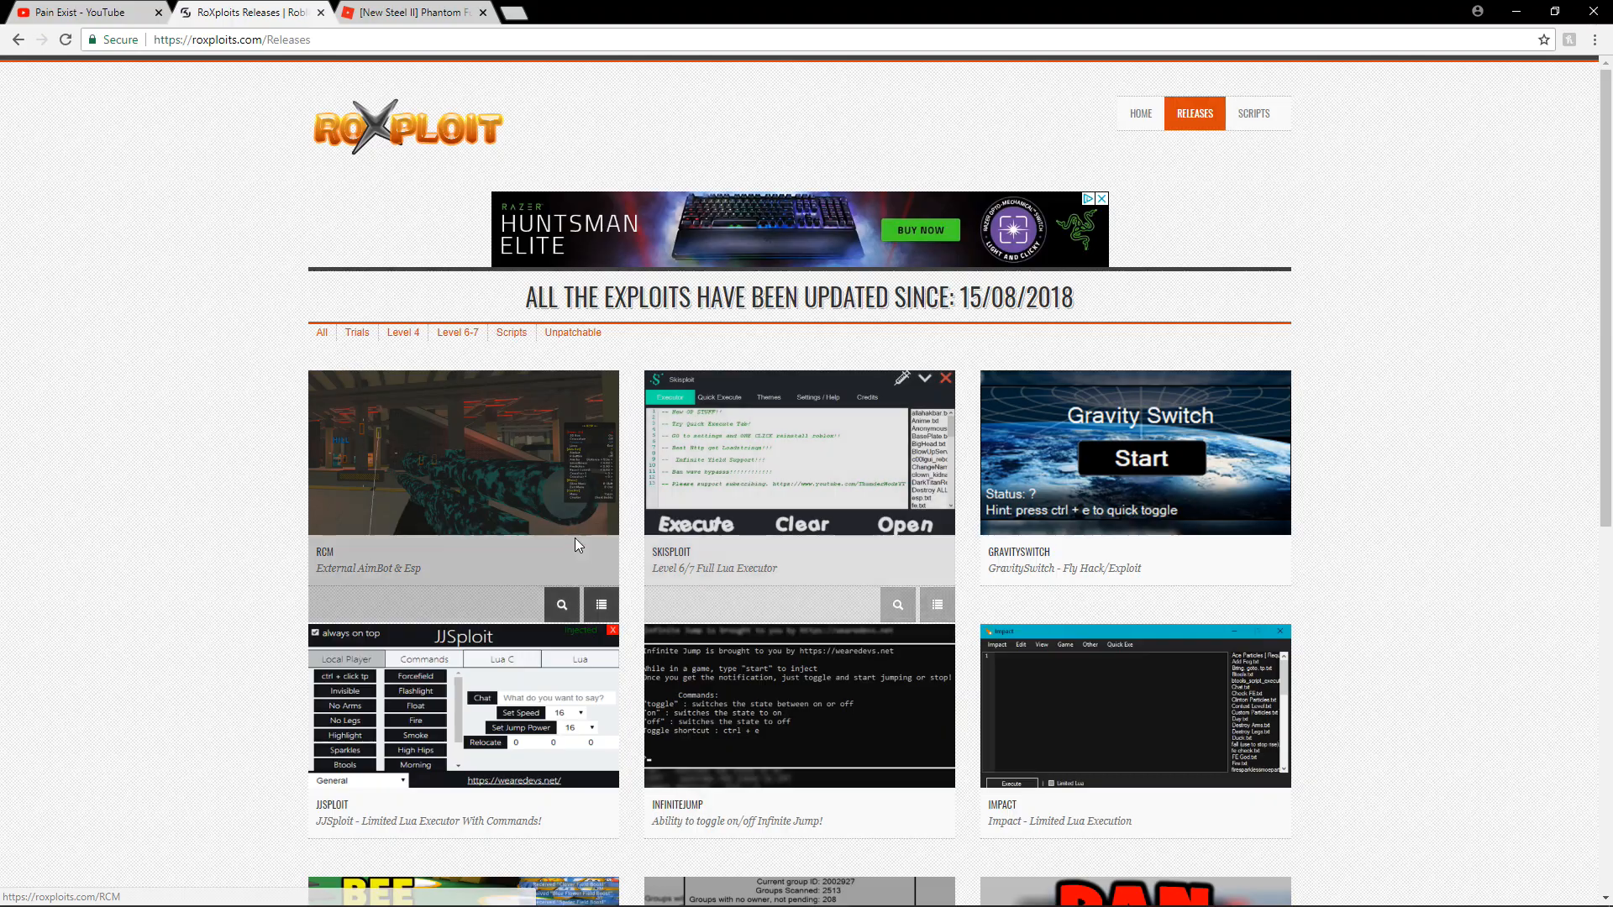
pyautogui.click(606, 607)
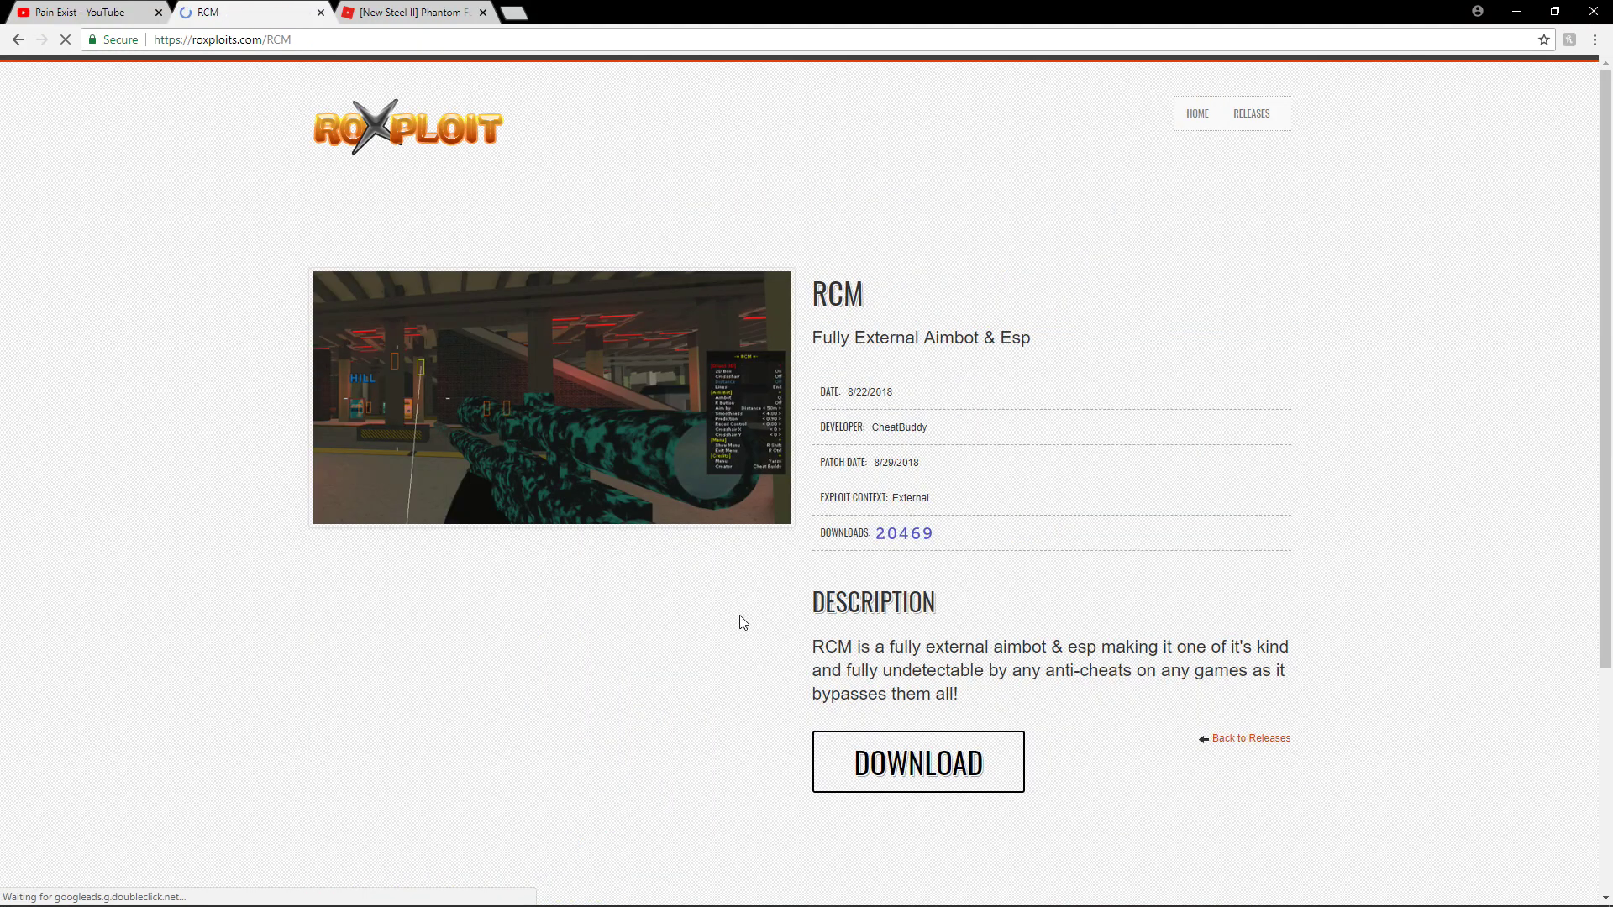
pyautogui.click(866, 771)
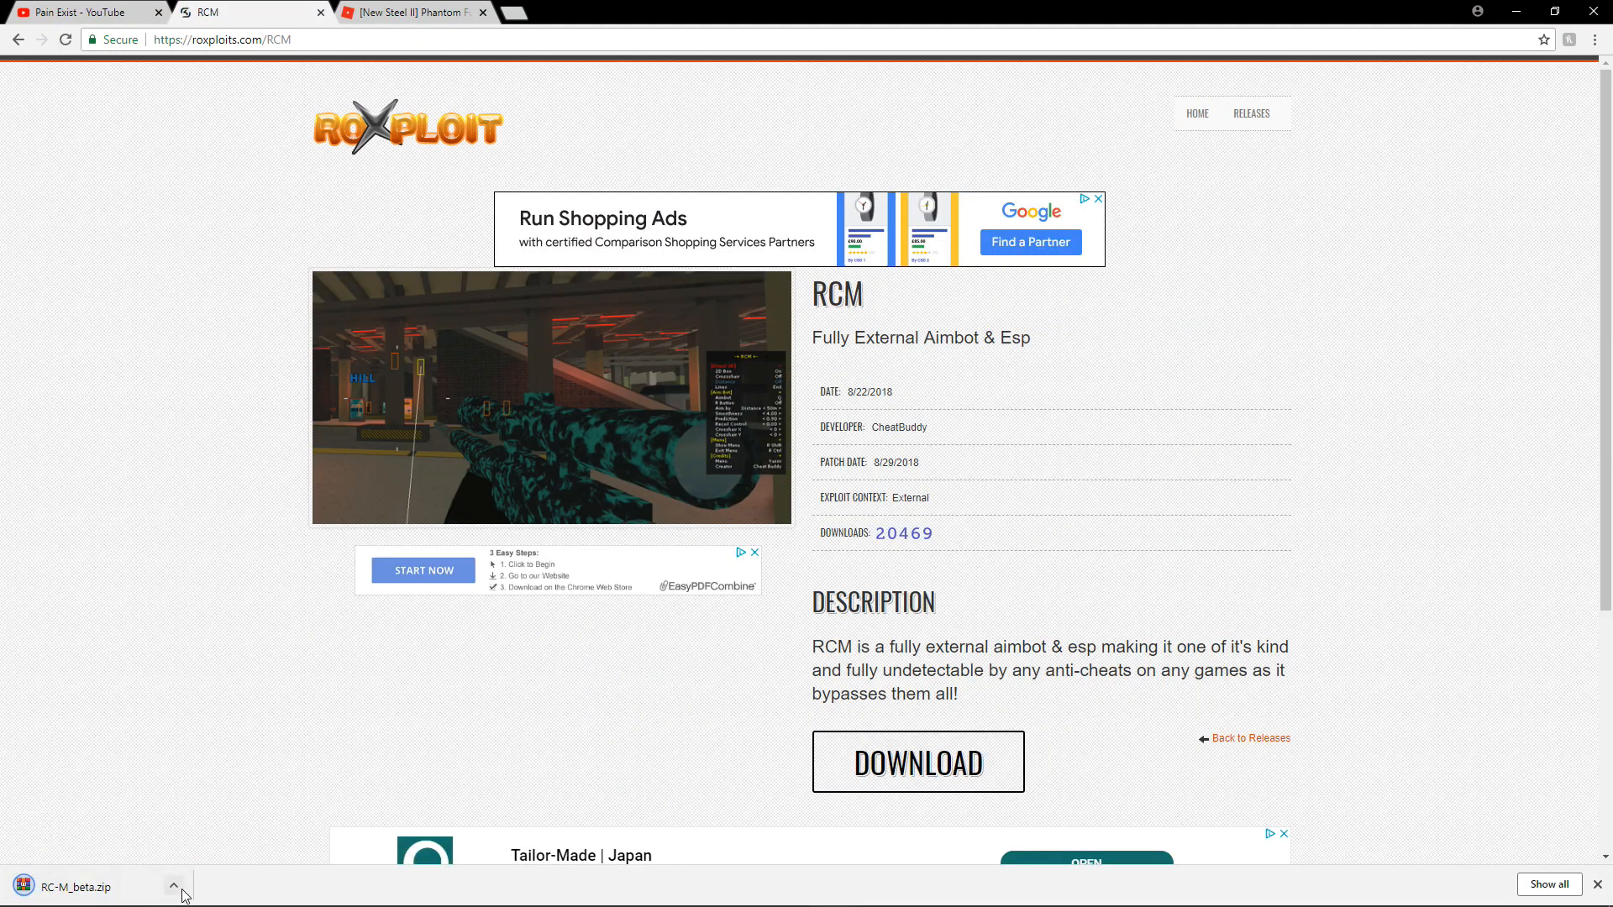
pyautogui.click(173, 886)
# Extract RC-M (beta) and README from RC-M_beta.zip onto the desktop, then go to the Phantom Forces page
pyautogui.click(227, 784)
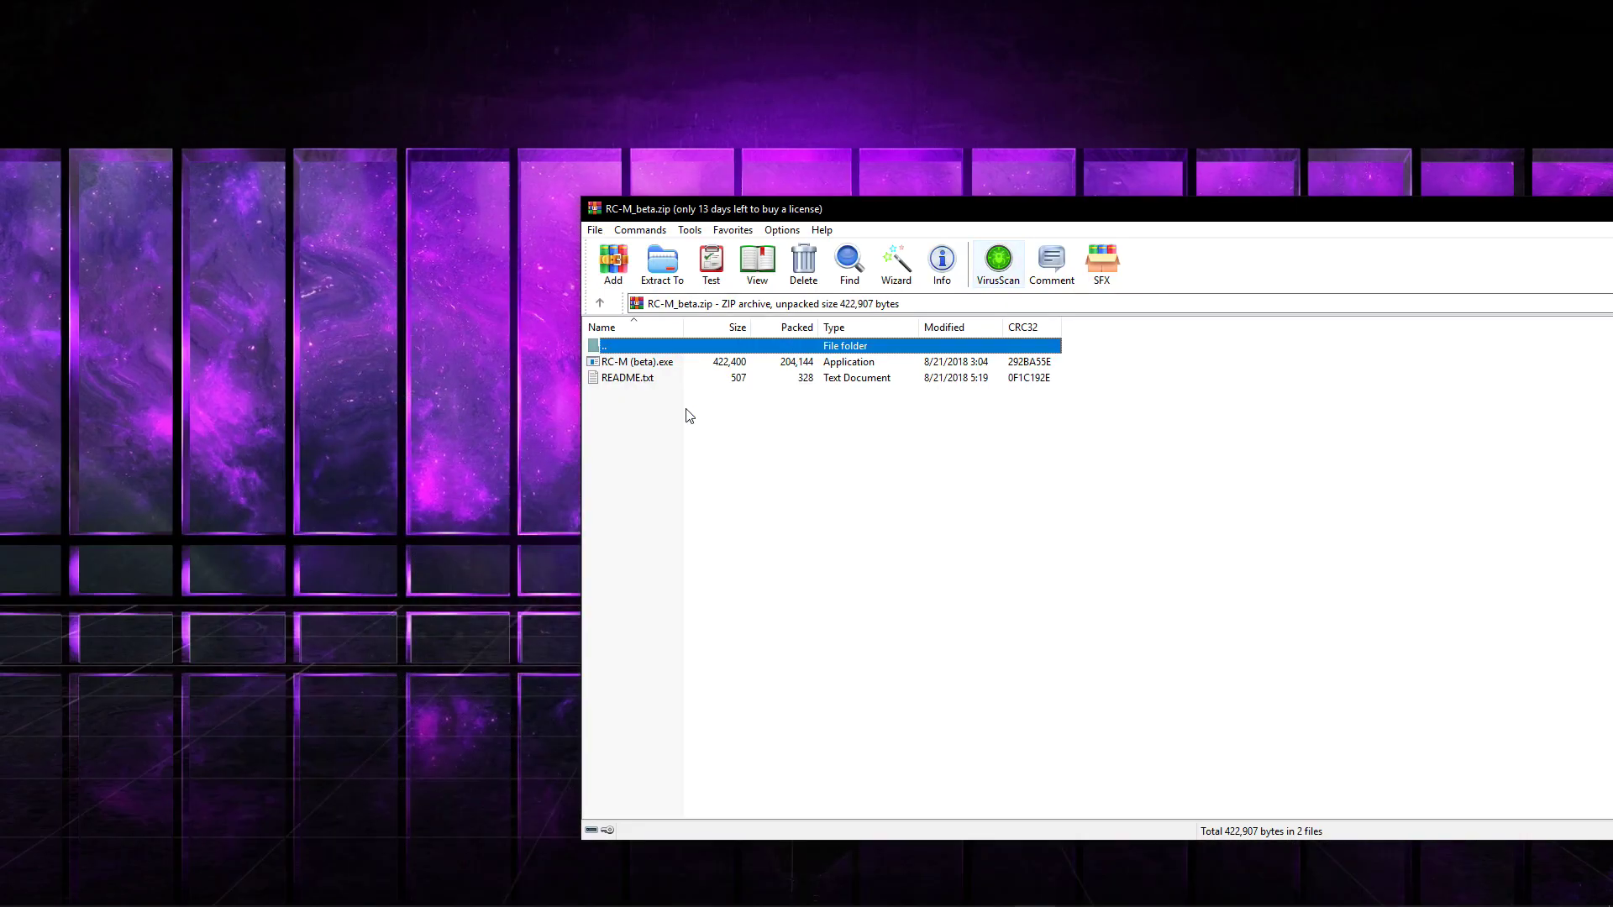
pyautogui.moveTo(688, 415)
pyautogui.mouseDown()
pyautogui.moveTo(615, 362)
pyautogui.moveTo(43, 76)
pyautogui.mouseUp()
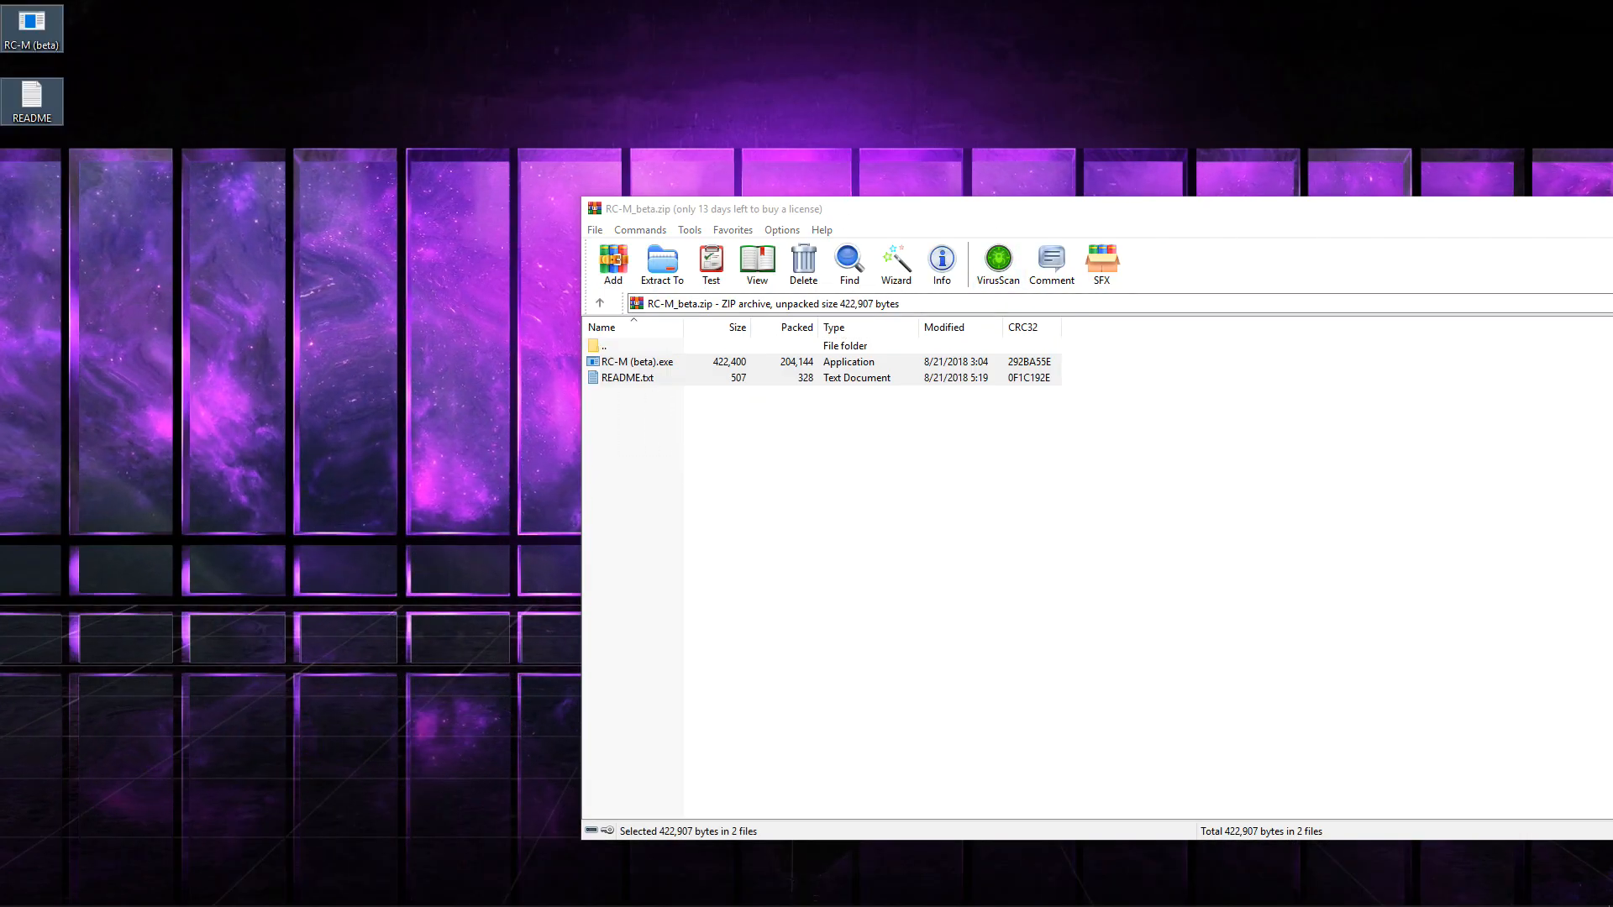
pyautogui.press('Escape')
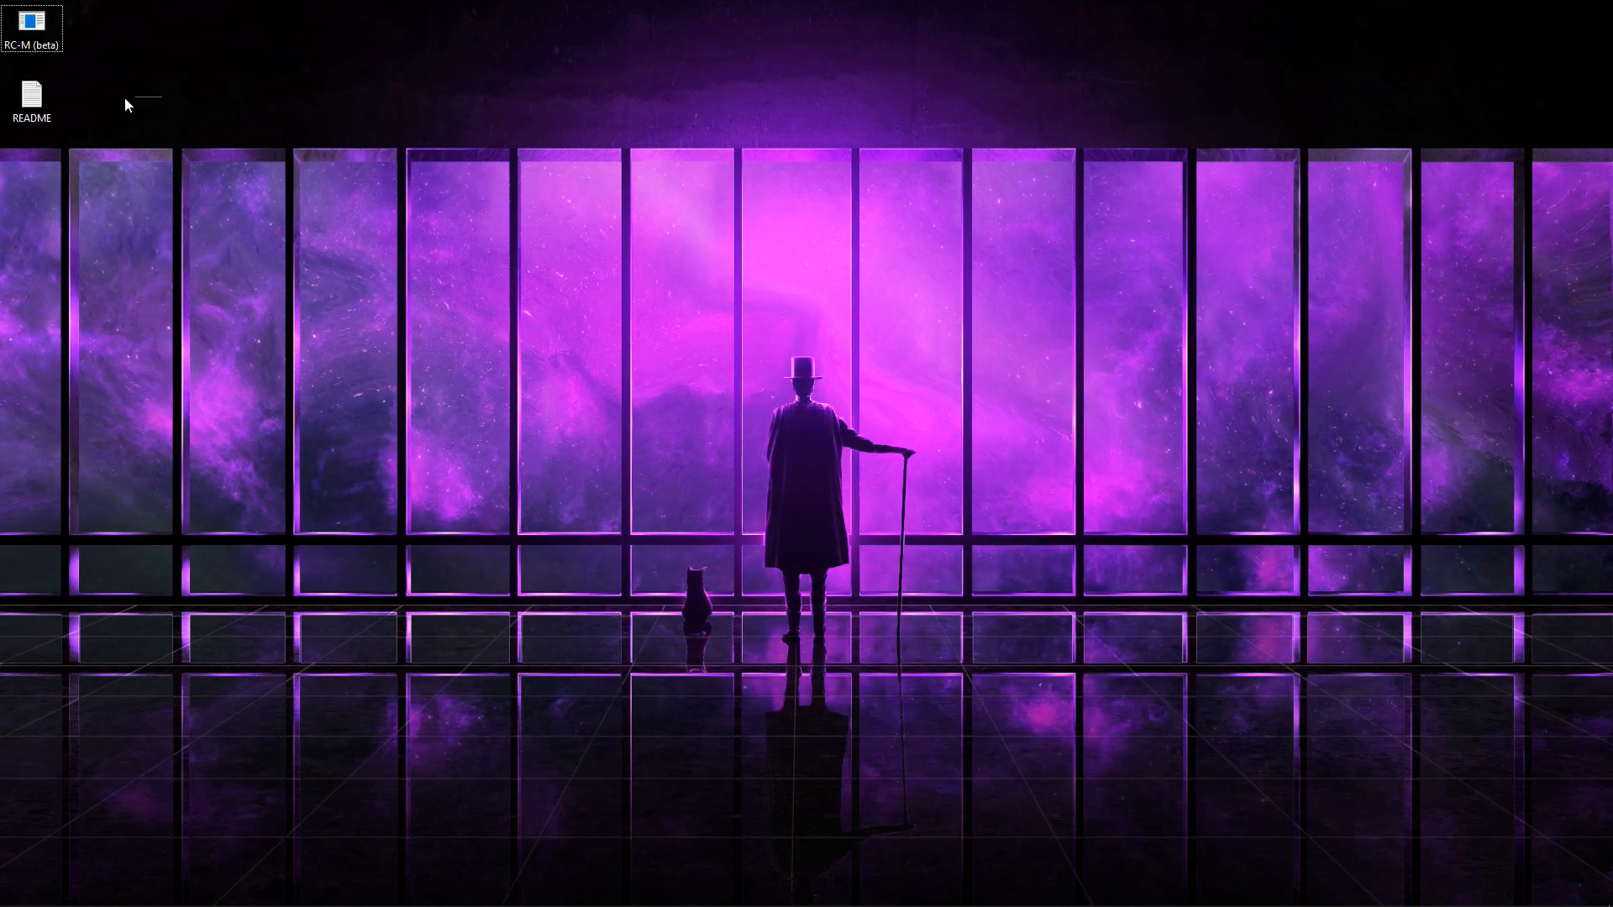
pyautogui.click(38, 108)
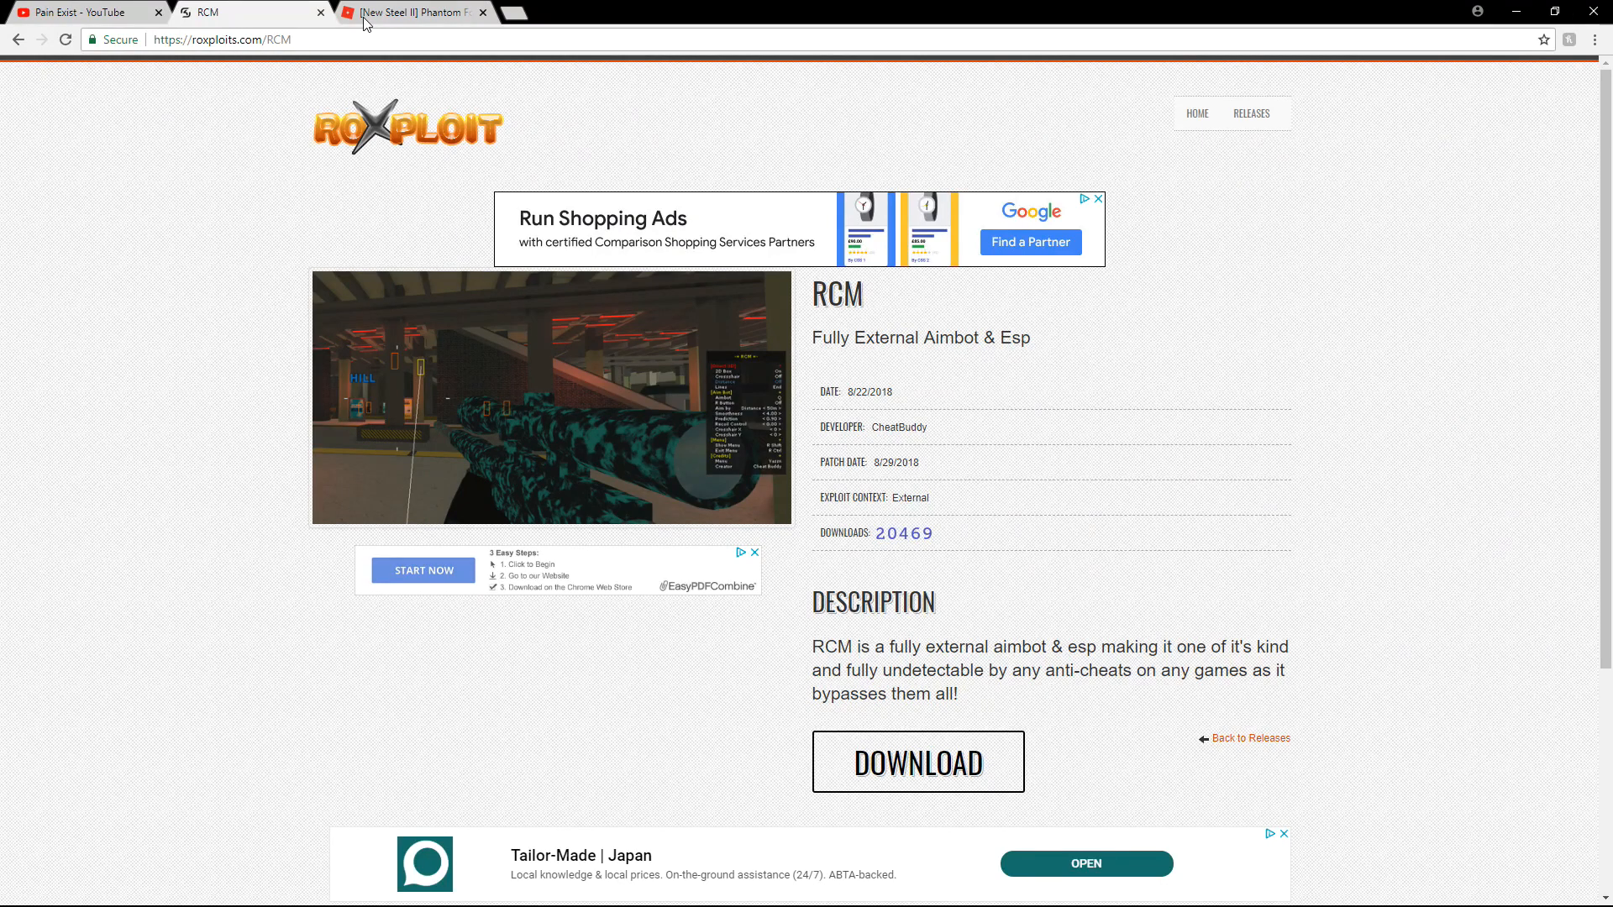
pyautogui.click(363, 21)
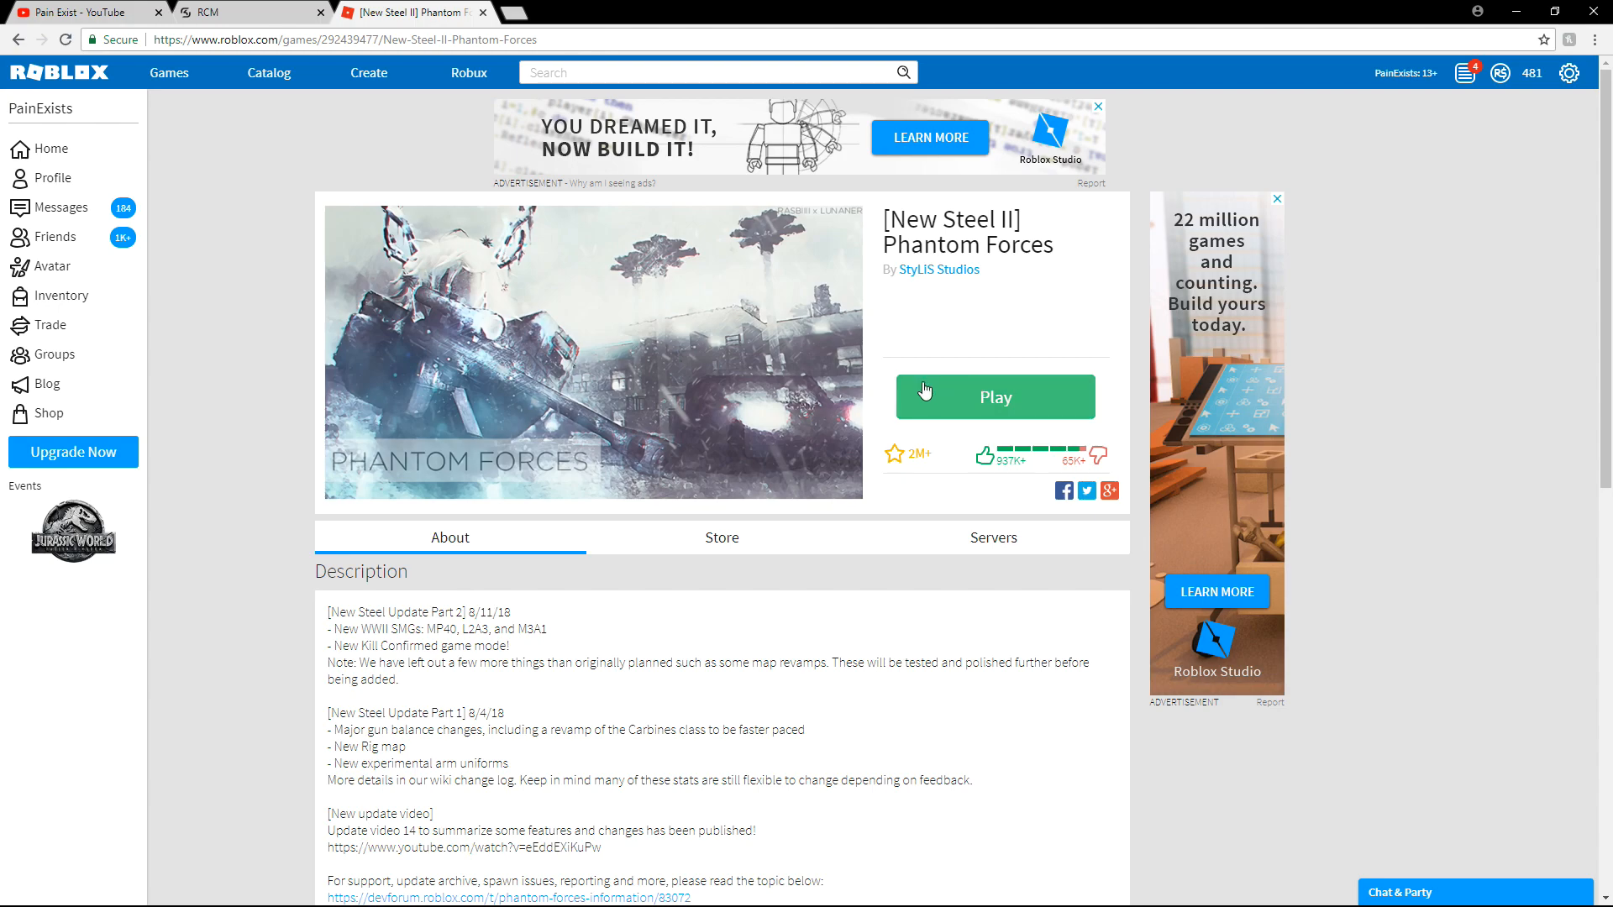
# Launch Phantom Forces with the Play button and shrink the Roblox client to a window
pyautogui.click(903, 401)
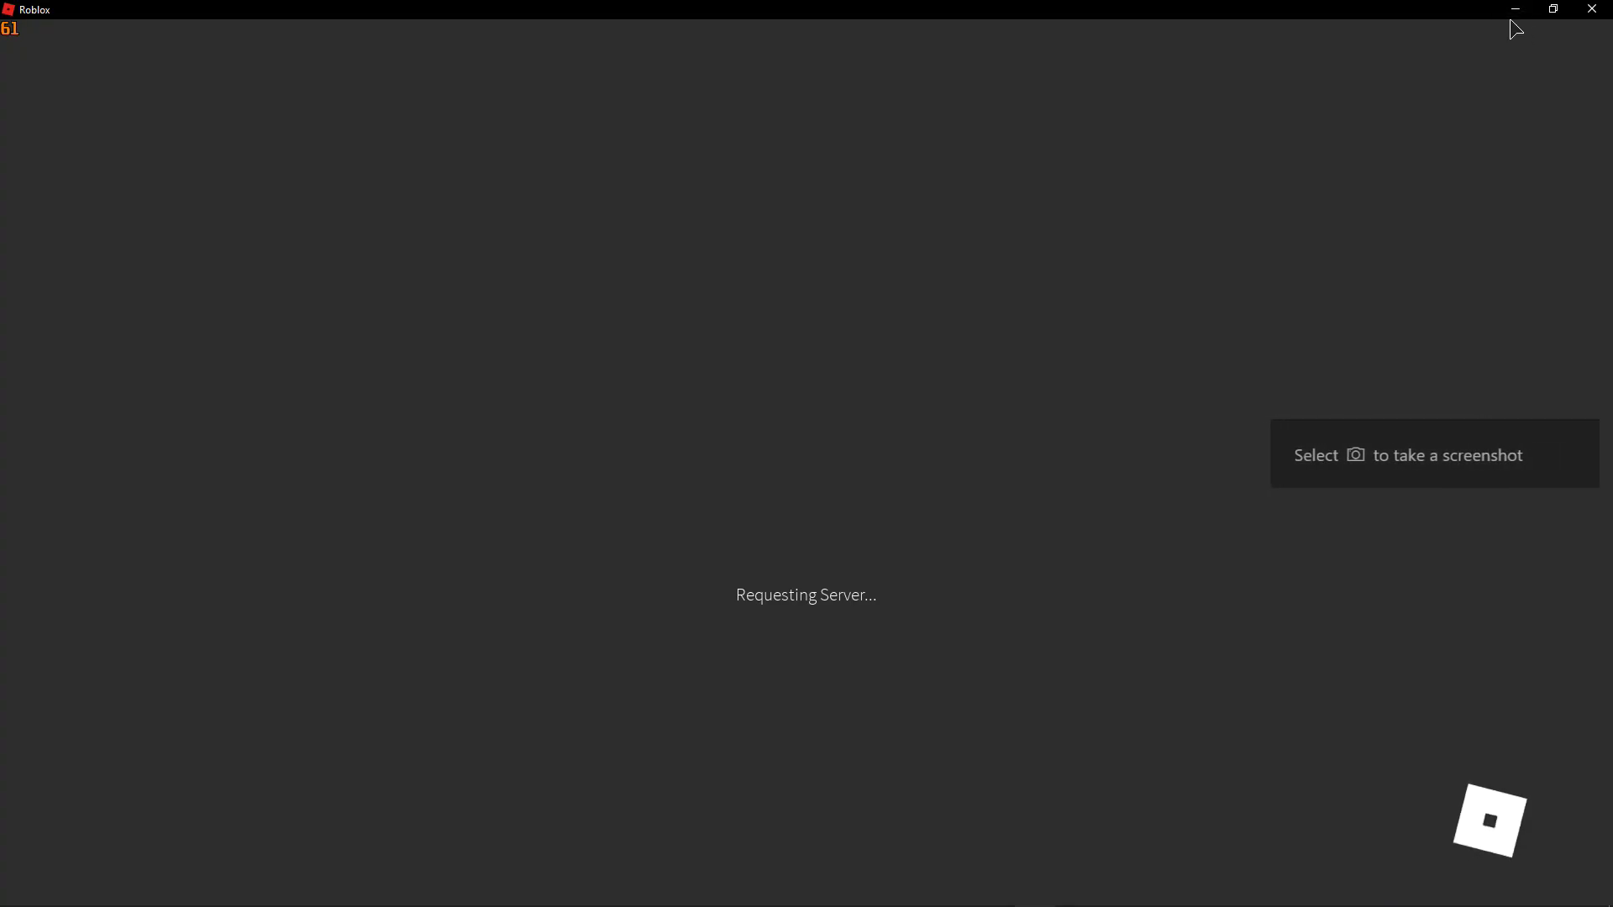
pyautogui.doubleClick(1501, 11)
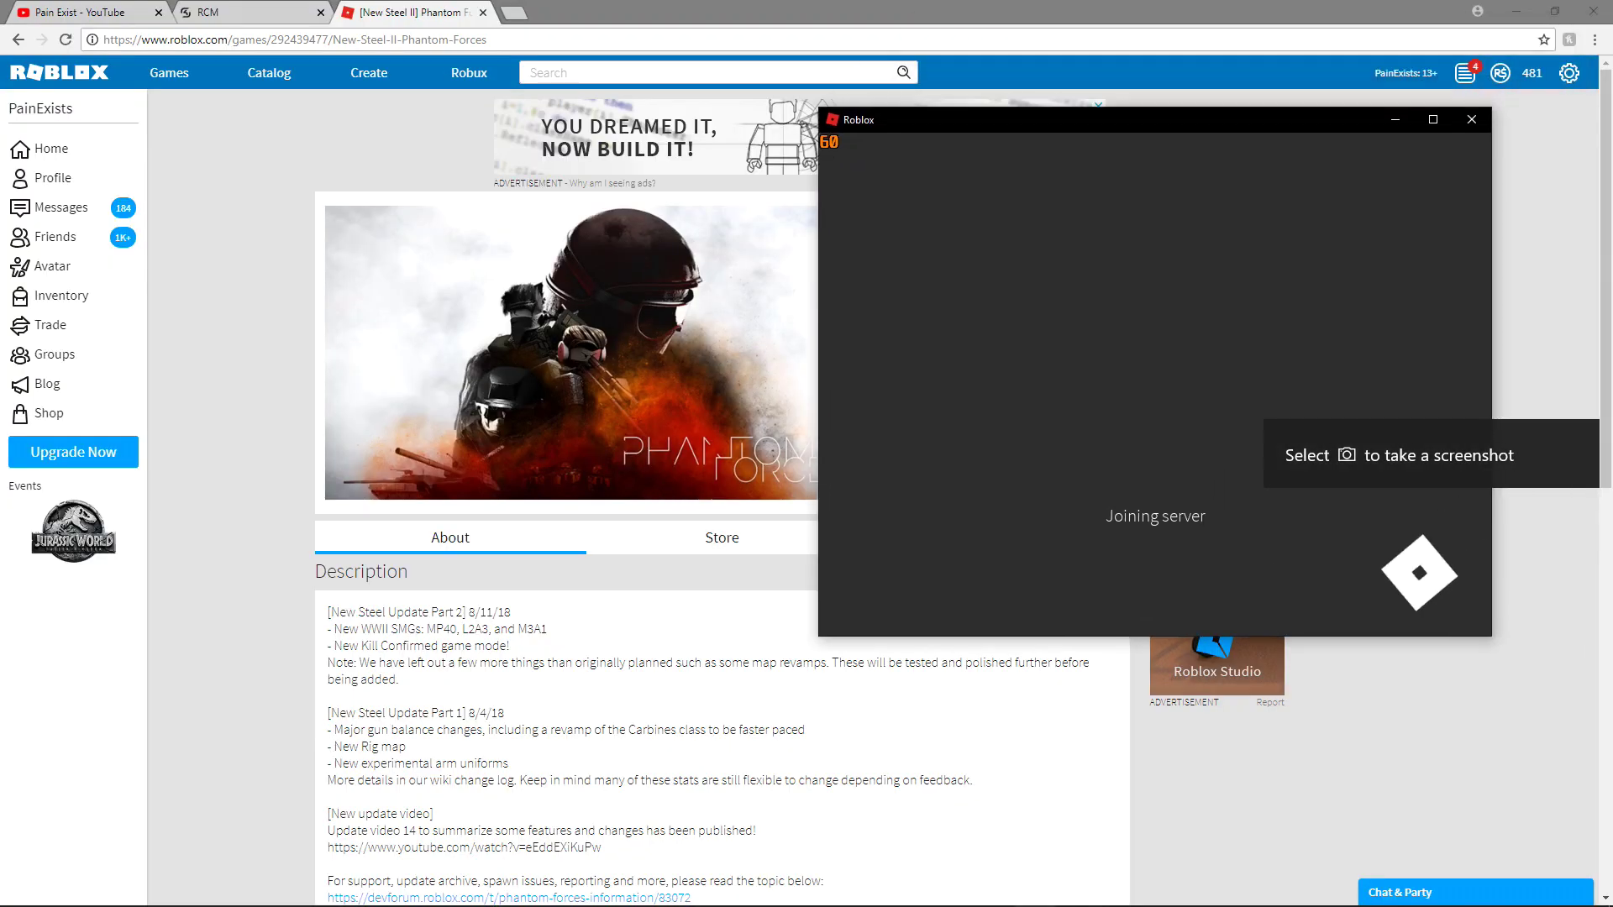
# Minimize the browser and drag the Roblox window into place on the desktop while it loads
pyautogui.click(1515, 9)
pyautogui.moveTo(1189, 114); pyautogui.dragTo(746, 181)
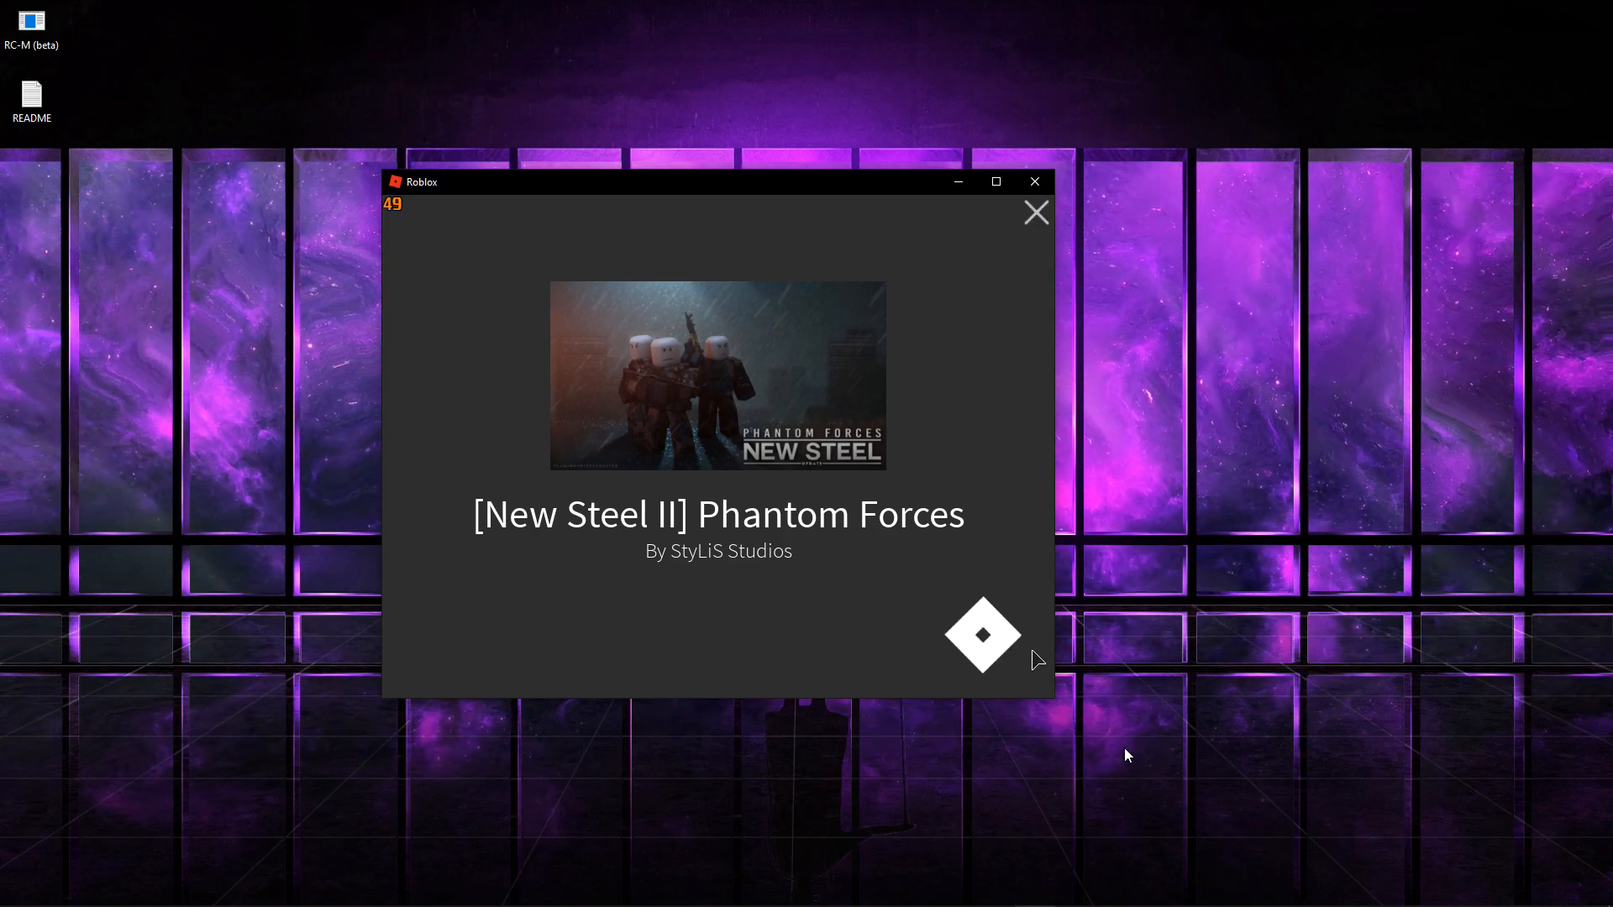
pyautogui.click(1089, 726)
pyautogui.moveTo(1091, 726); pyautogui.dragTo(356, 148)
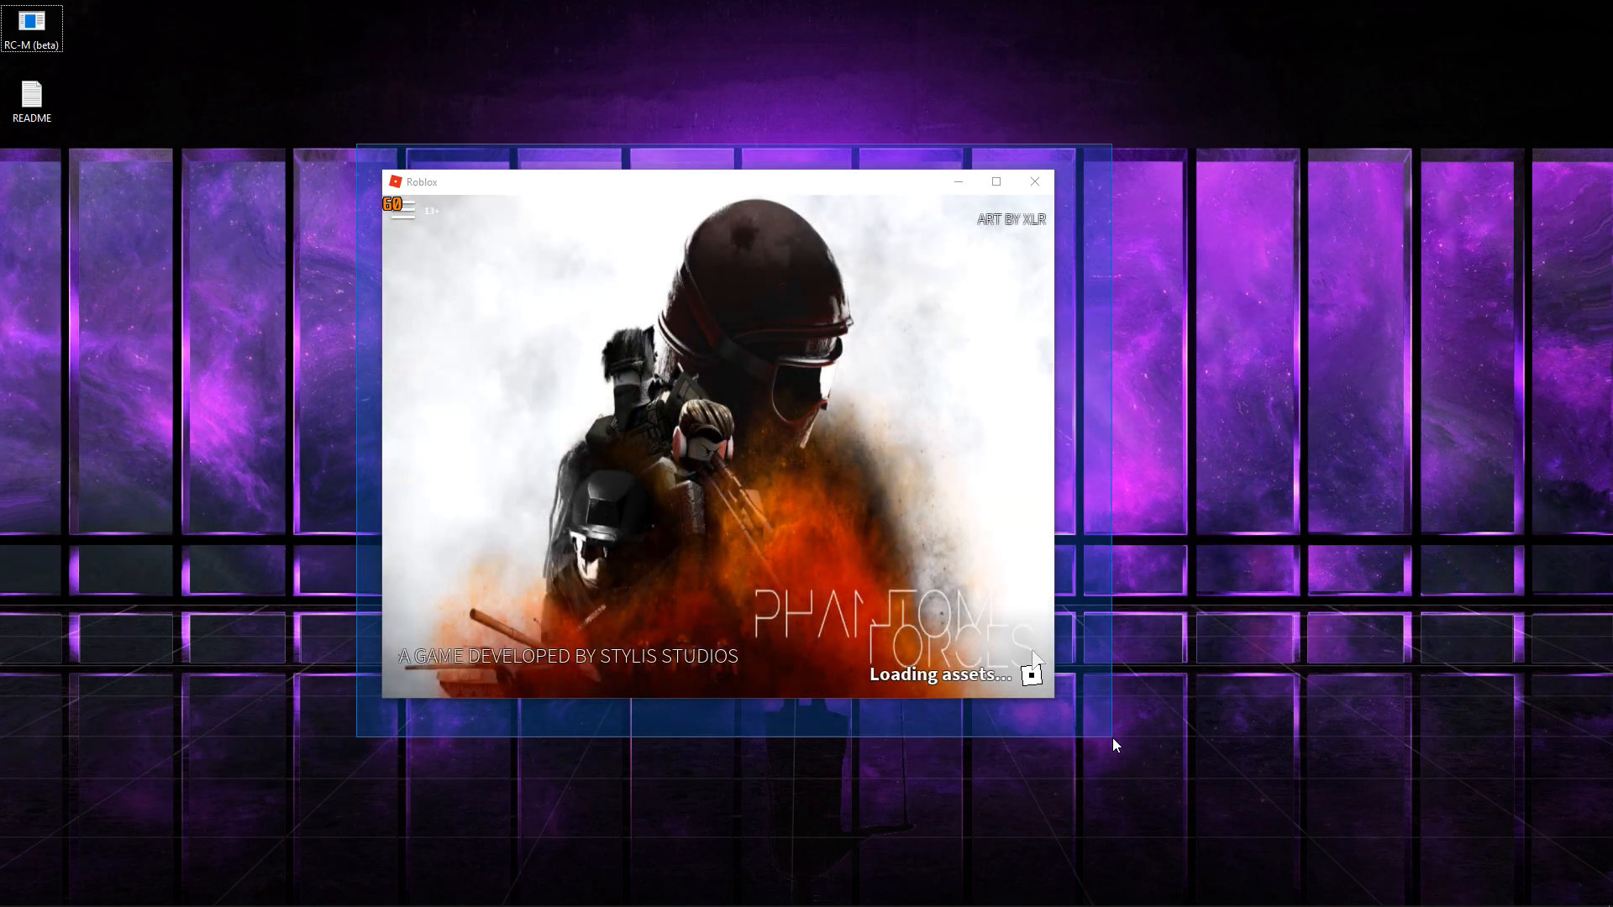
pyautogui.moveTo(357, 147); pyautogui.dragTo(1093, 726)
pyautogui.click(826, 559)
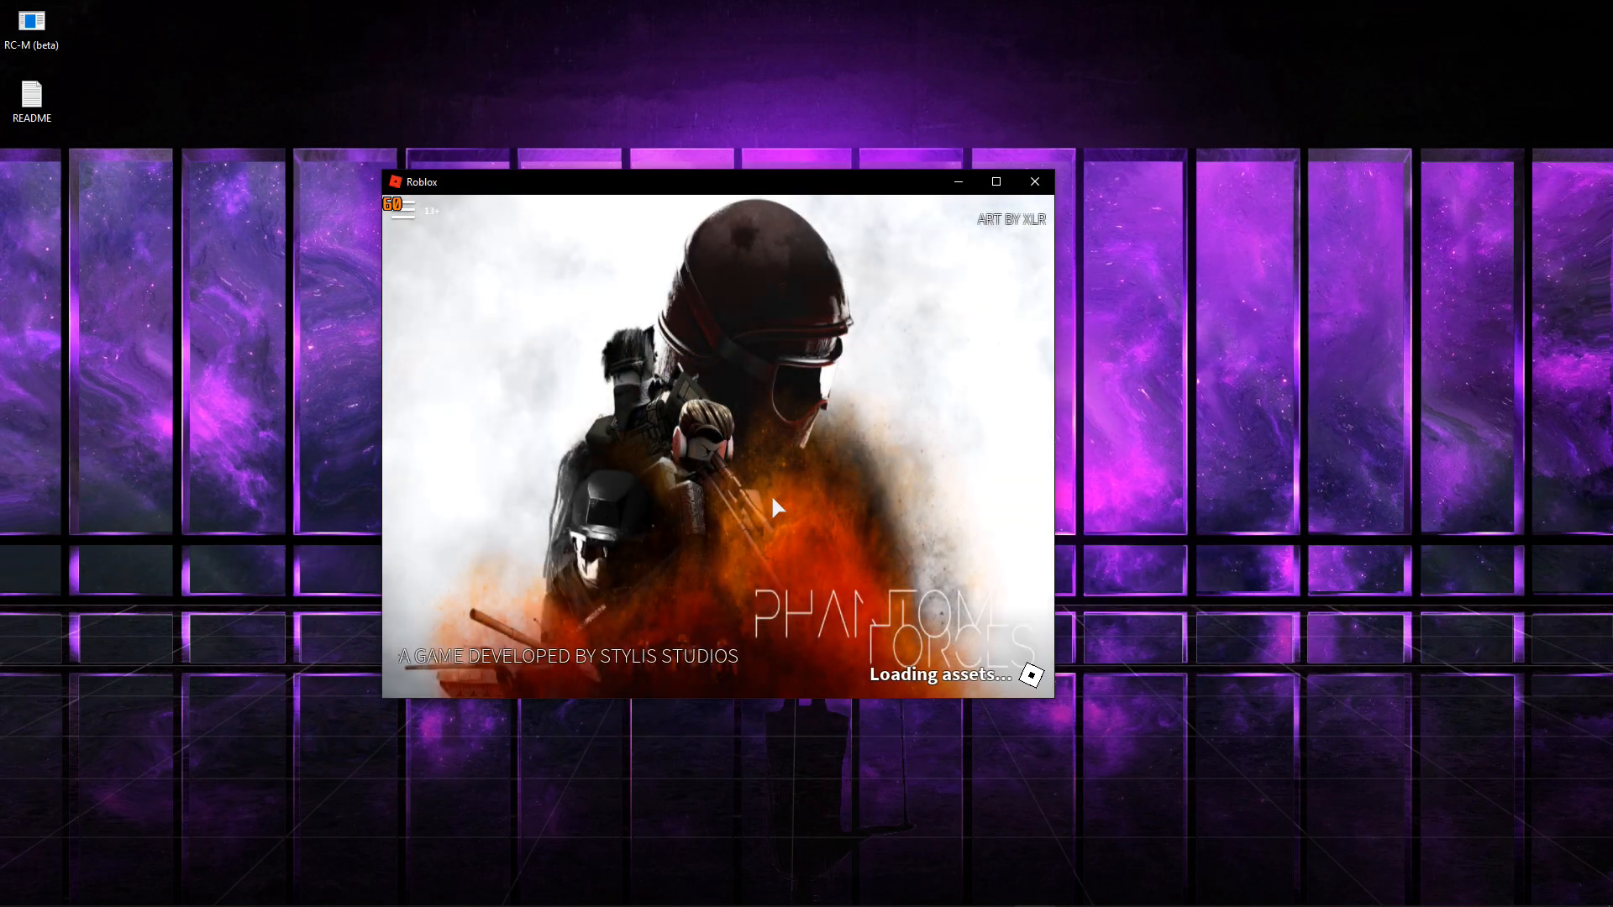
pyautogui.moveTo(306, 127)
pyautogui.mouseDown()
pyautogui.moveTo(1127, 764)
pyautogui.moveTo(565, 240)
pyautogui.moveTo(404, 211)
pyautogui.mouseUp()
# Check the Esc menu, nudge the game window higher, and select RC-M (beta) on the desktop
pyautogui.click(709, 231)
pyautogui.press('Escape')
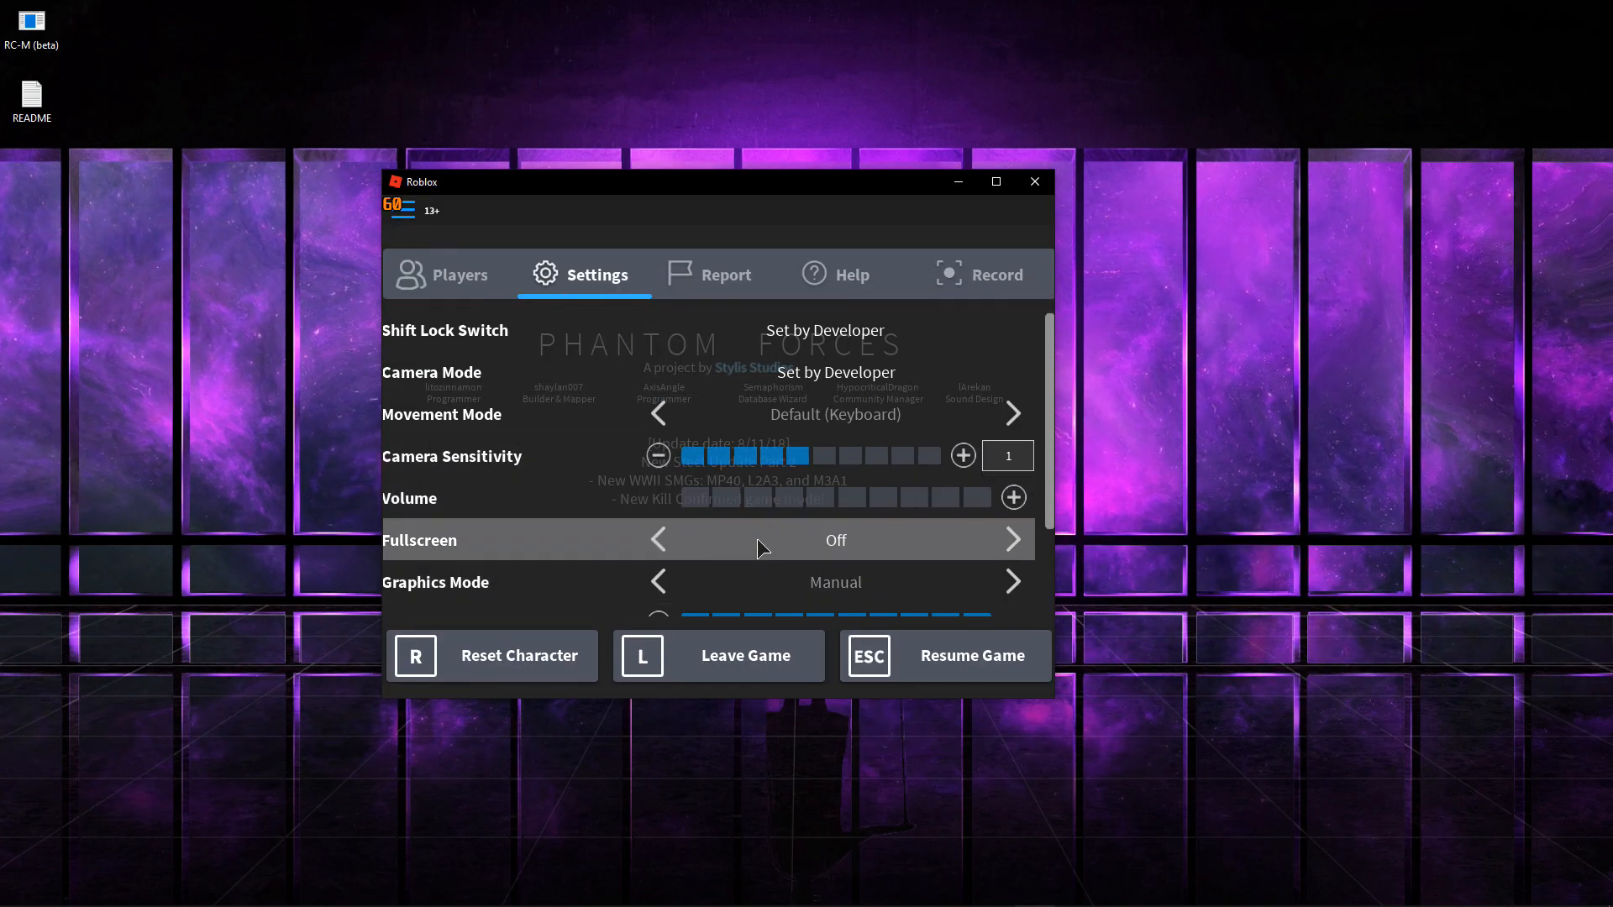
pyautogui.press('Escape')
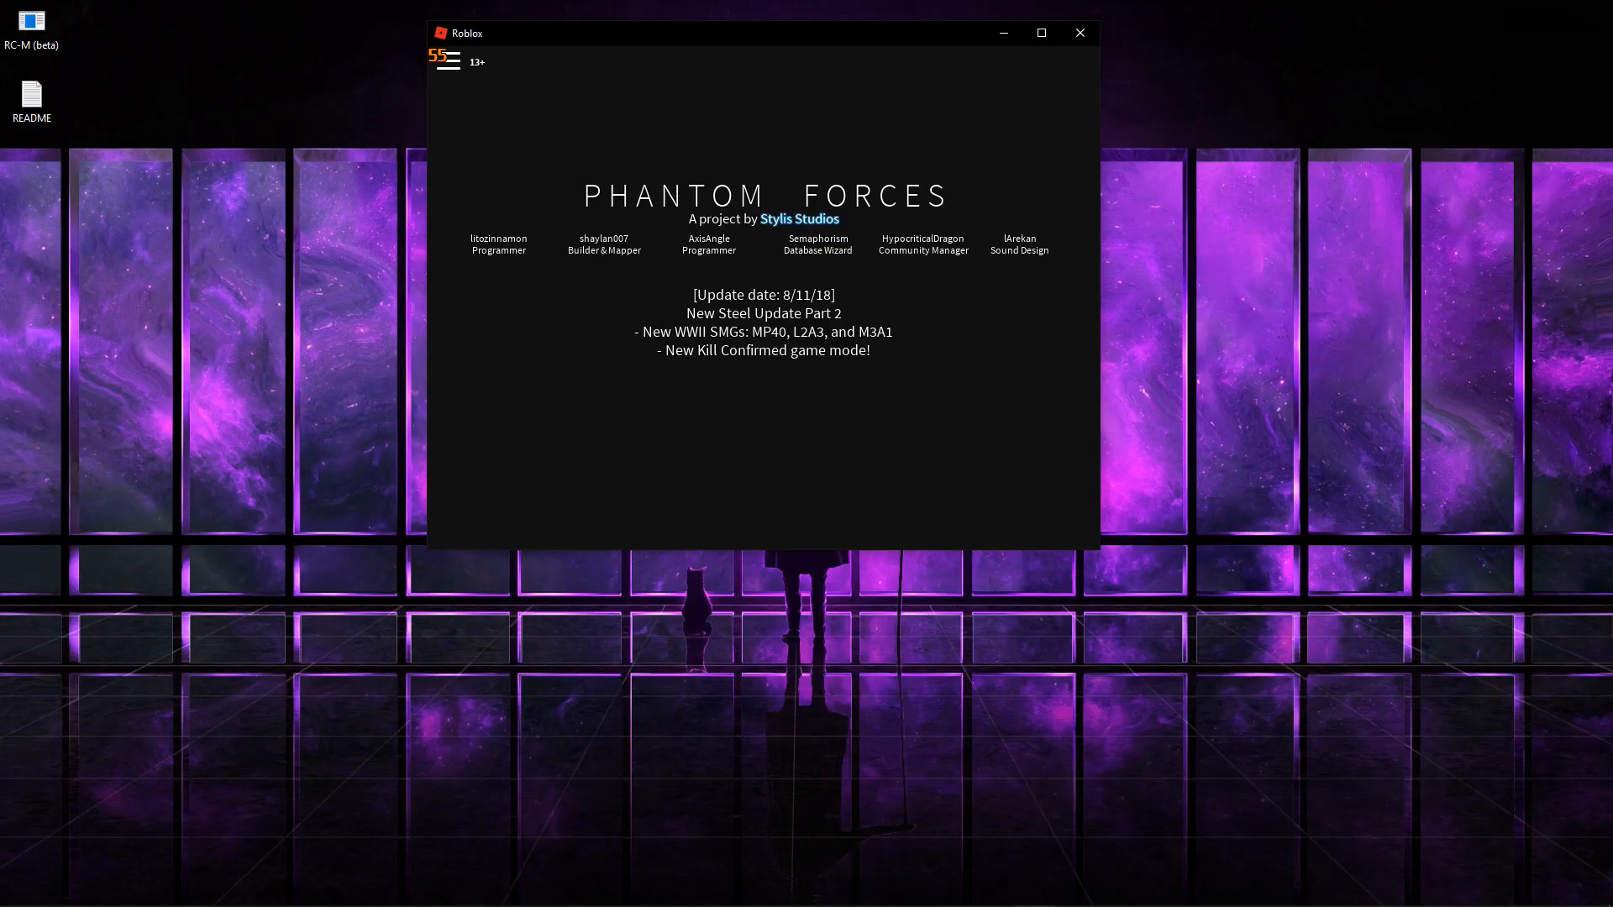
pyautogui.moveTo(734, 184); pyautogui.dragTo(817, 51)
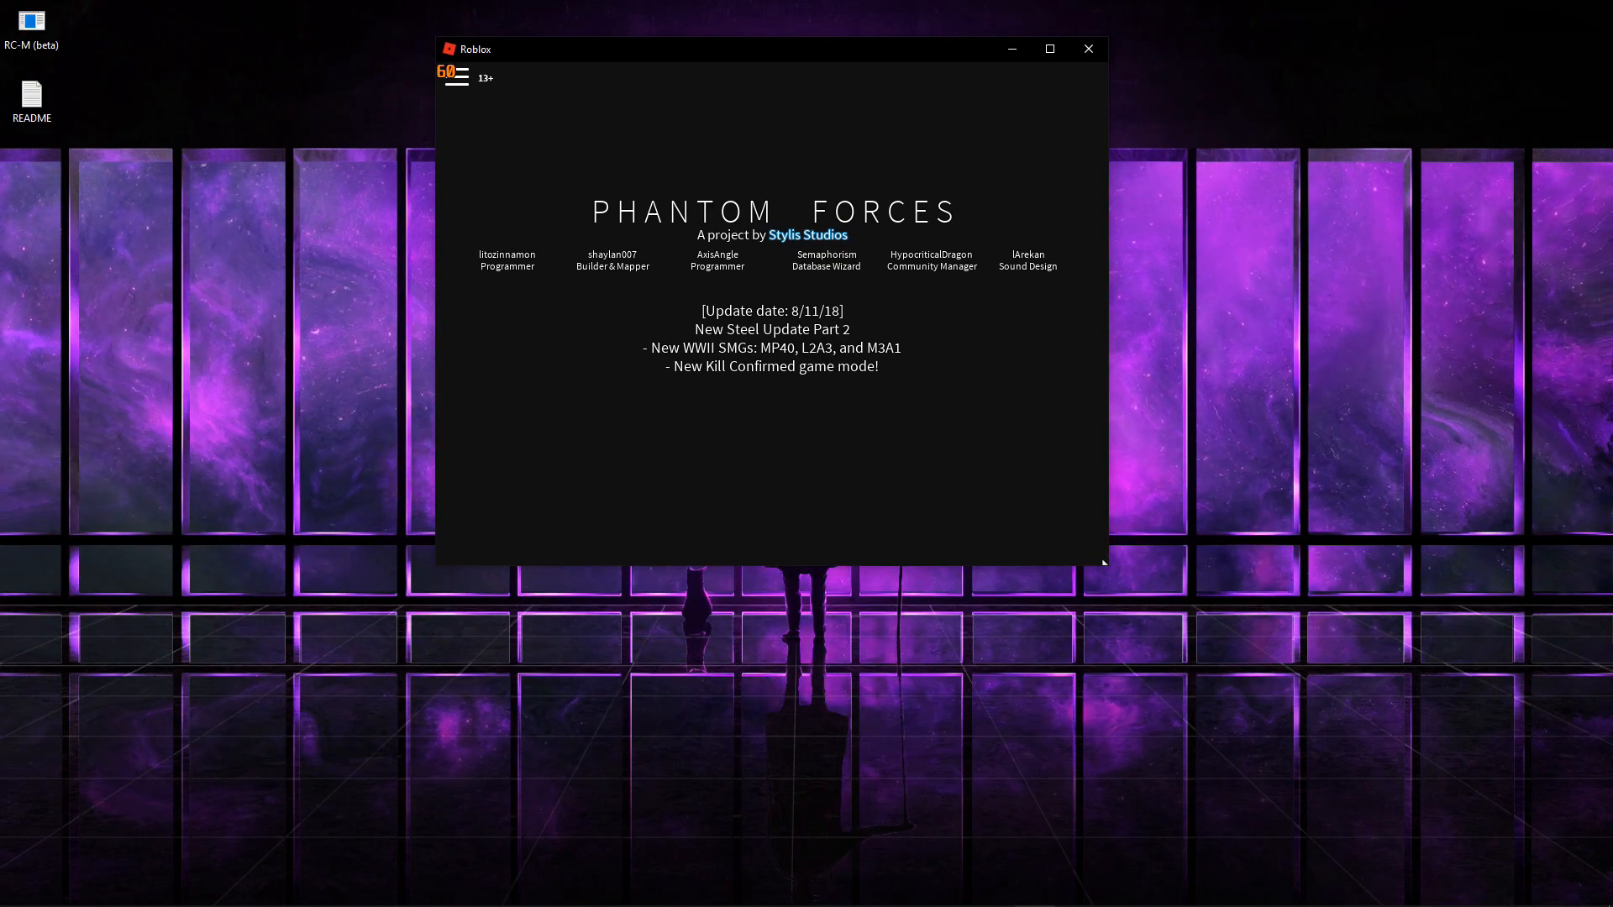
pyautogui.moveTo(741, 62); pyautogui.dragTo(744, 59)
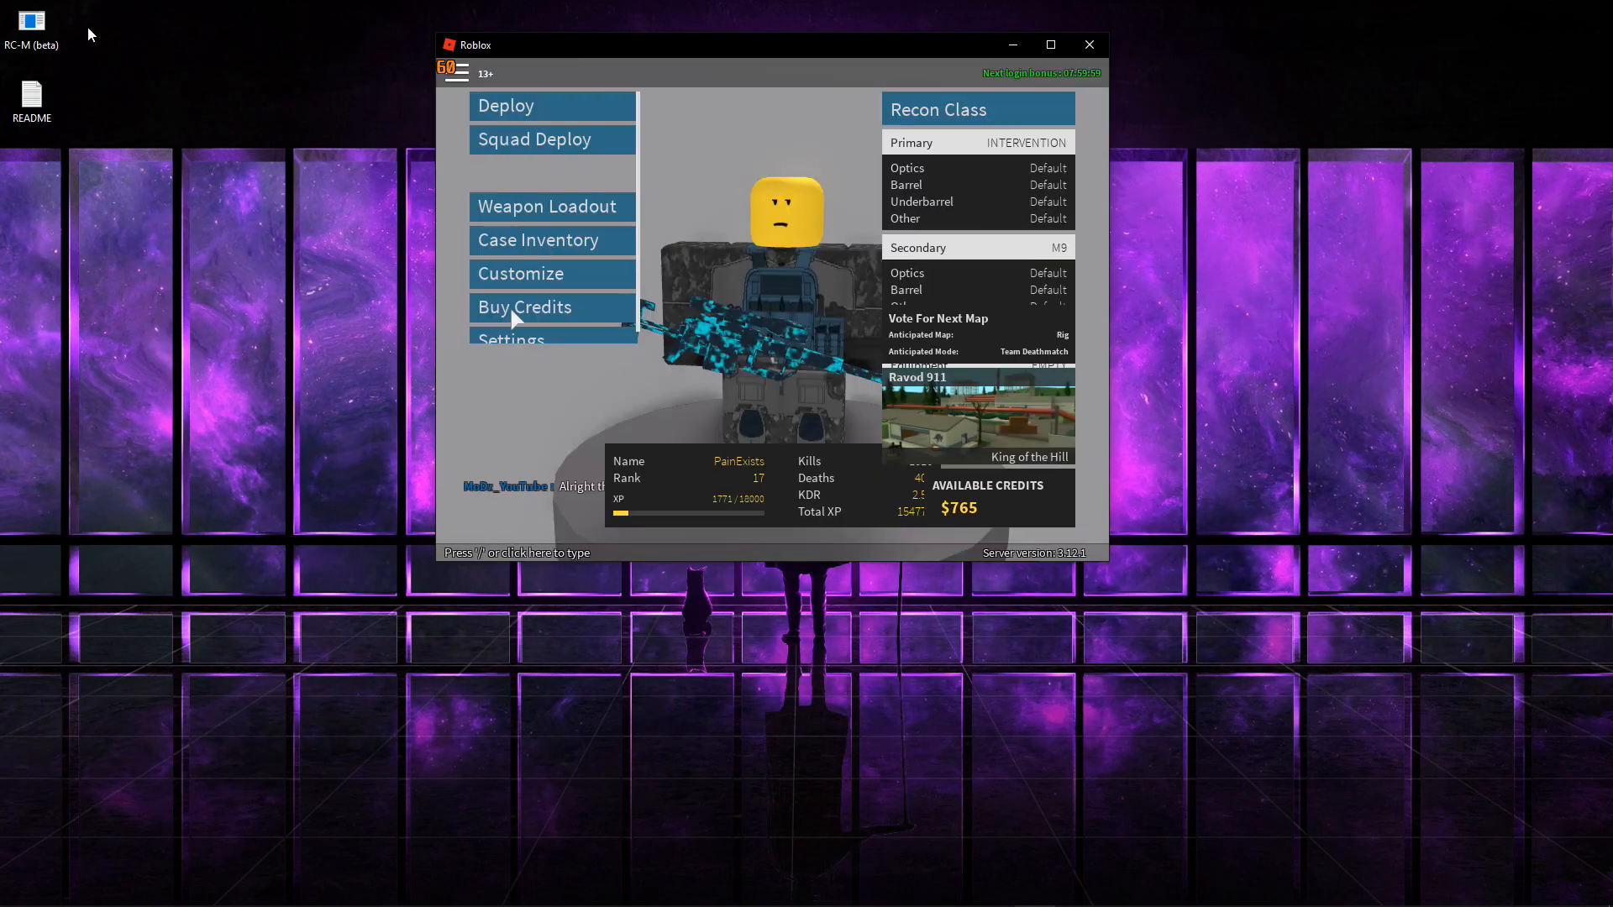
pyautogui.click(57, 35)
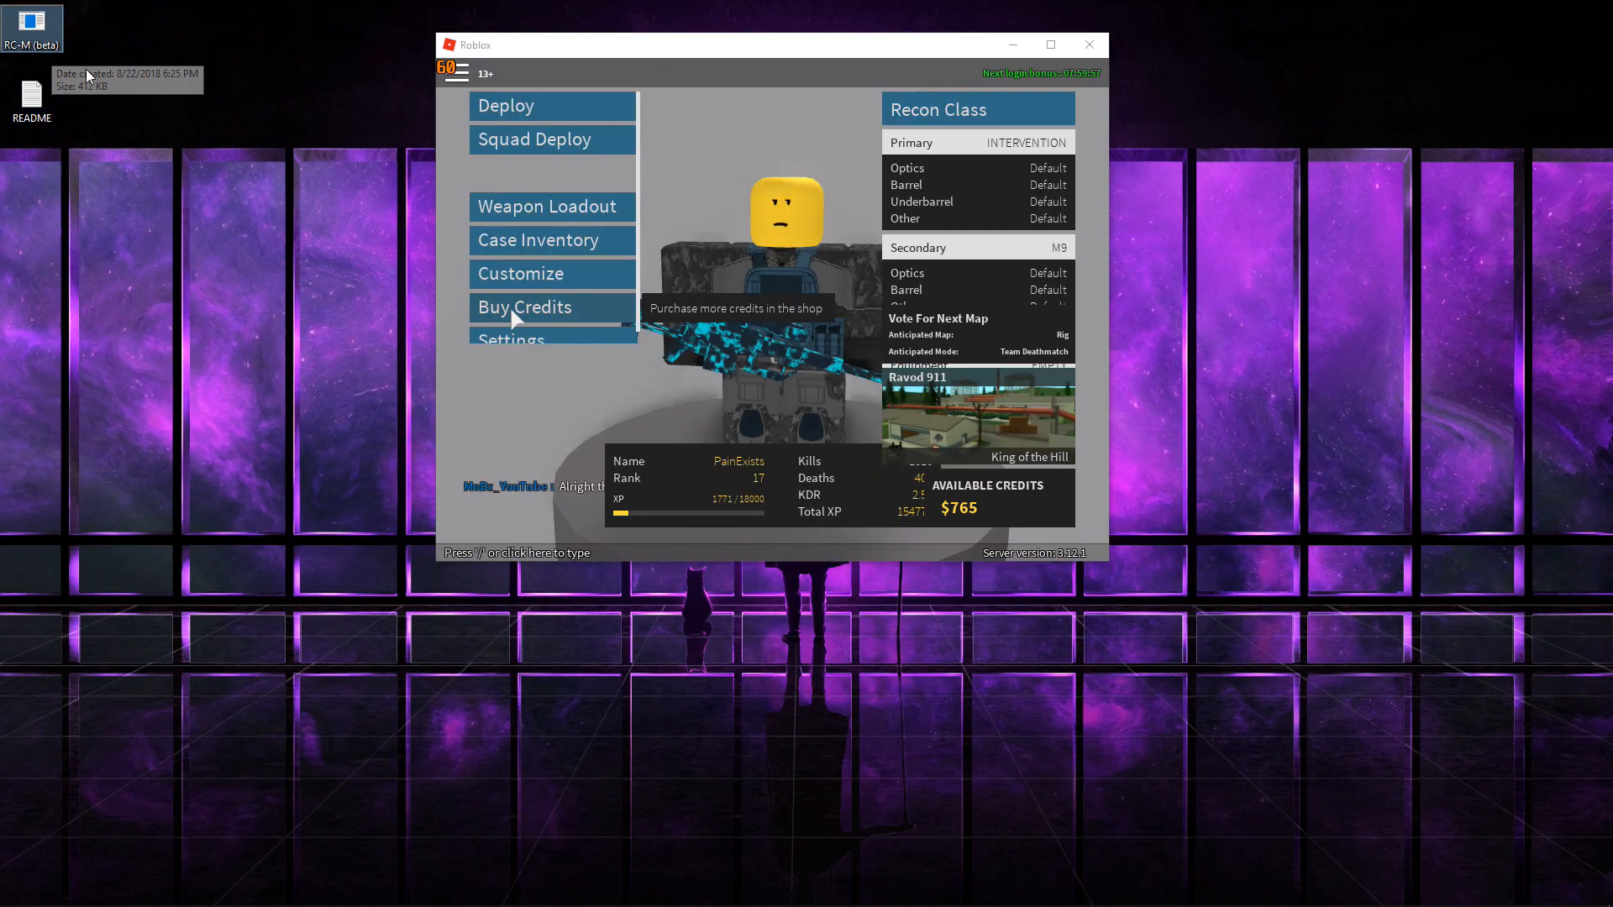
# Run RC-M (beta) and accept its disclaimer so the RCM overlay appears in the lobby
pyautogui.doubleClick(57, 39)
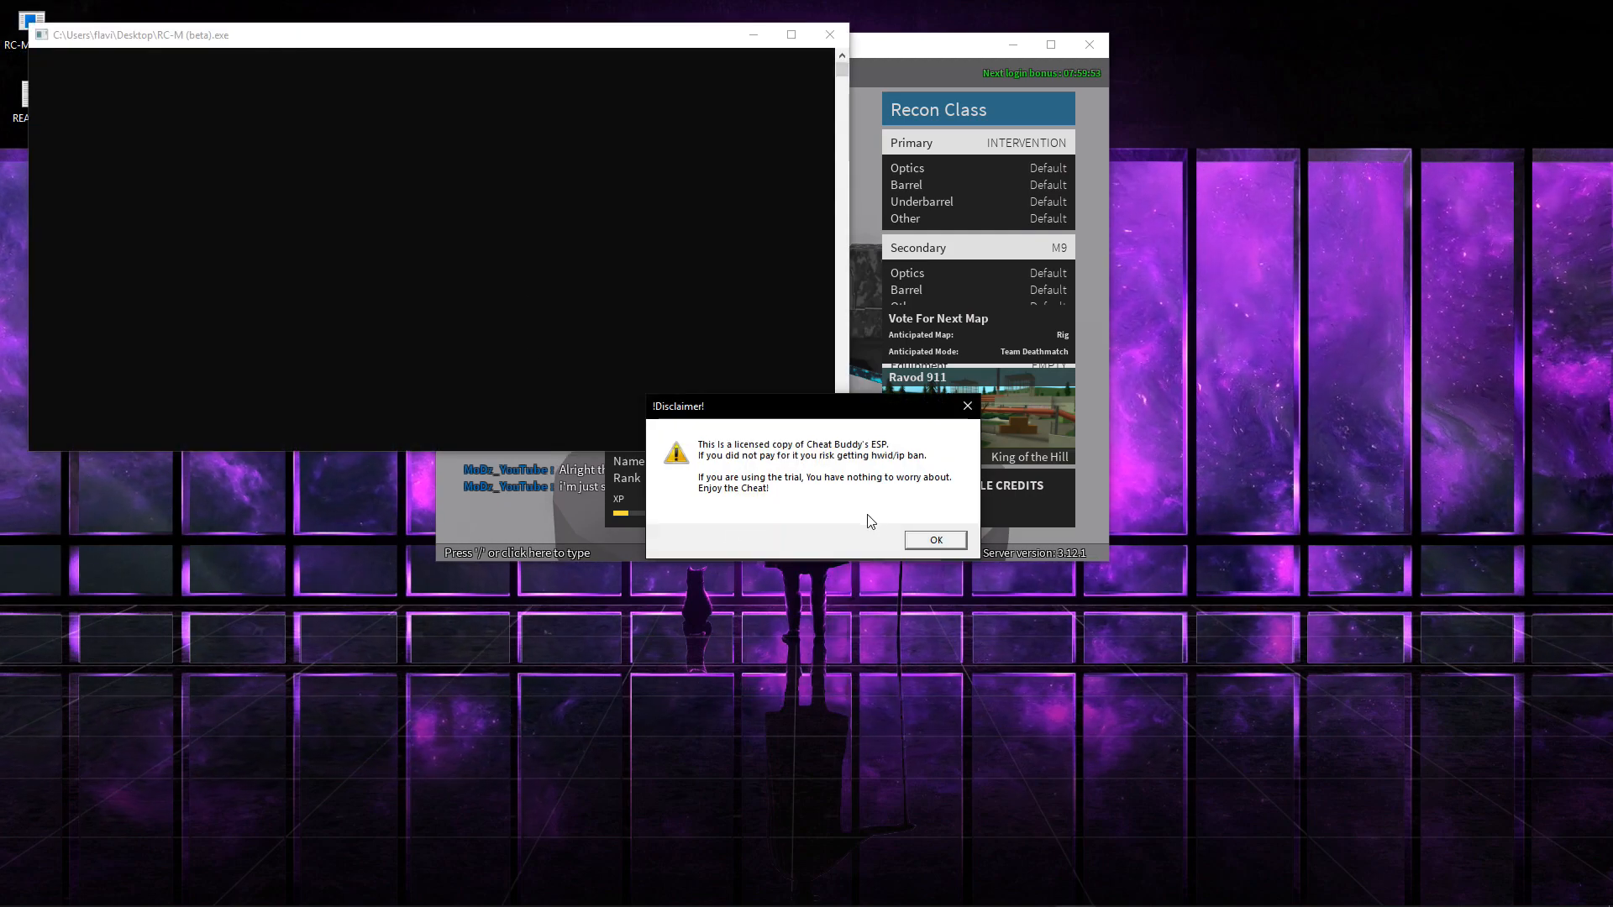
pyautogui.click(935, 539)
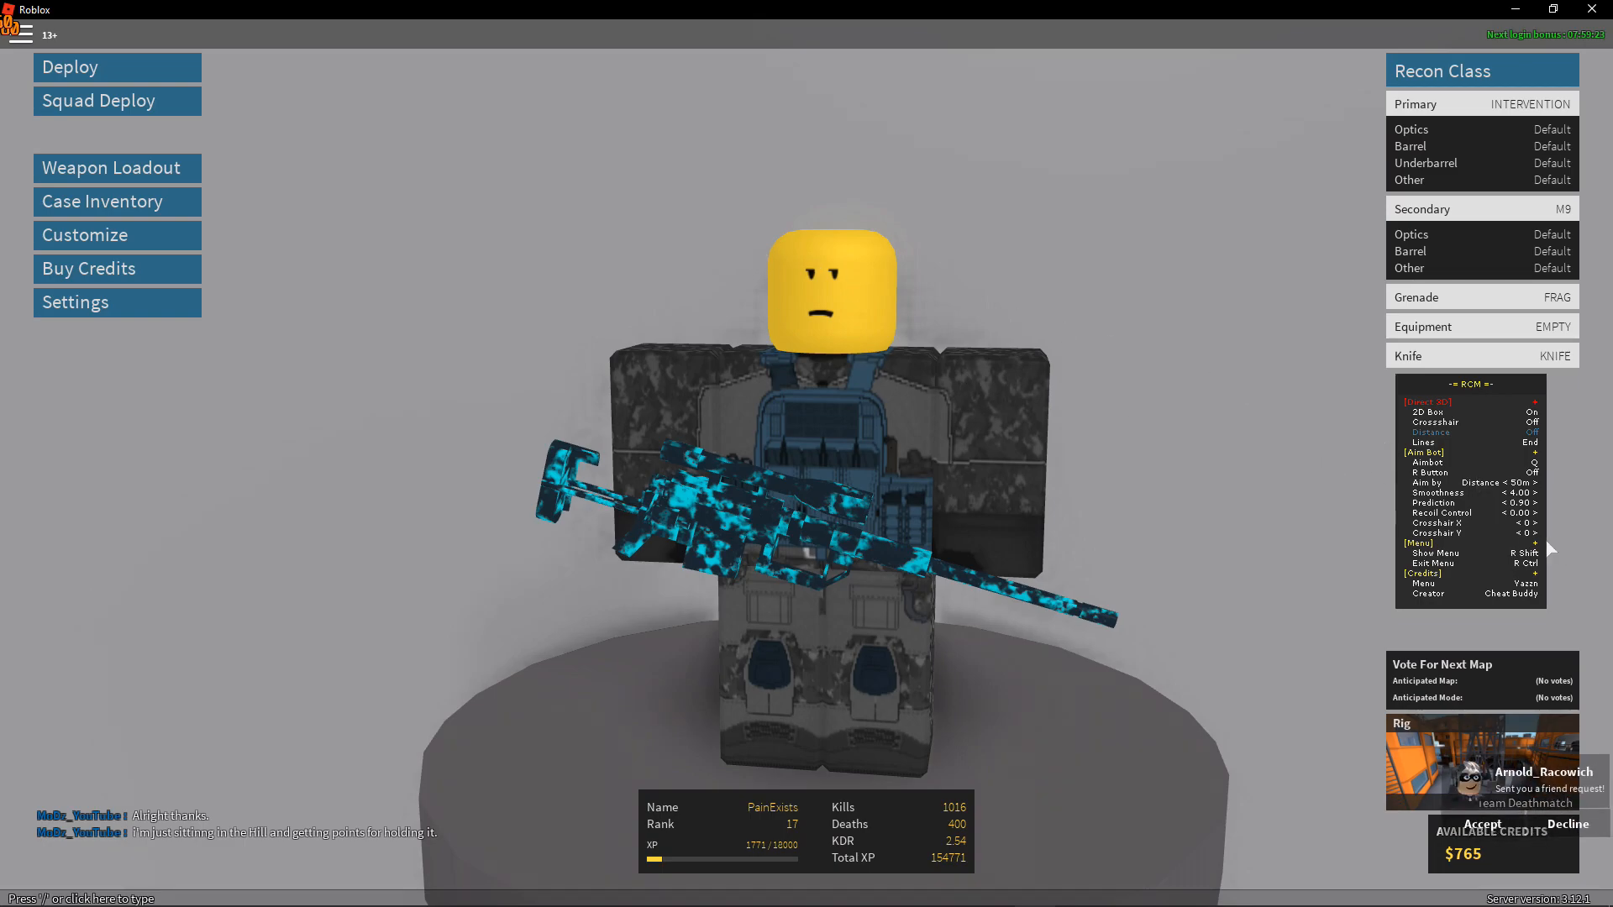
# Hide and reshow the RCM overlay, then move up through the Crosshair and Distance settings
pyautogui.press('Control_R')
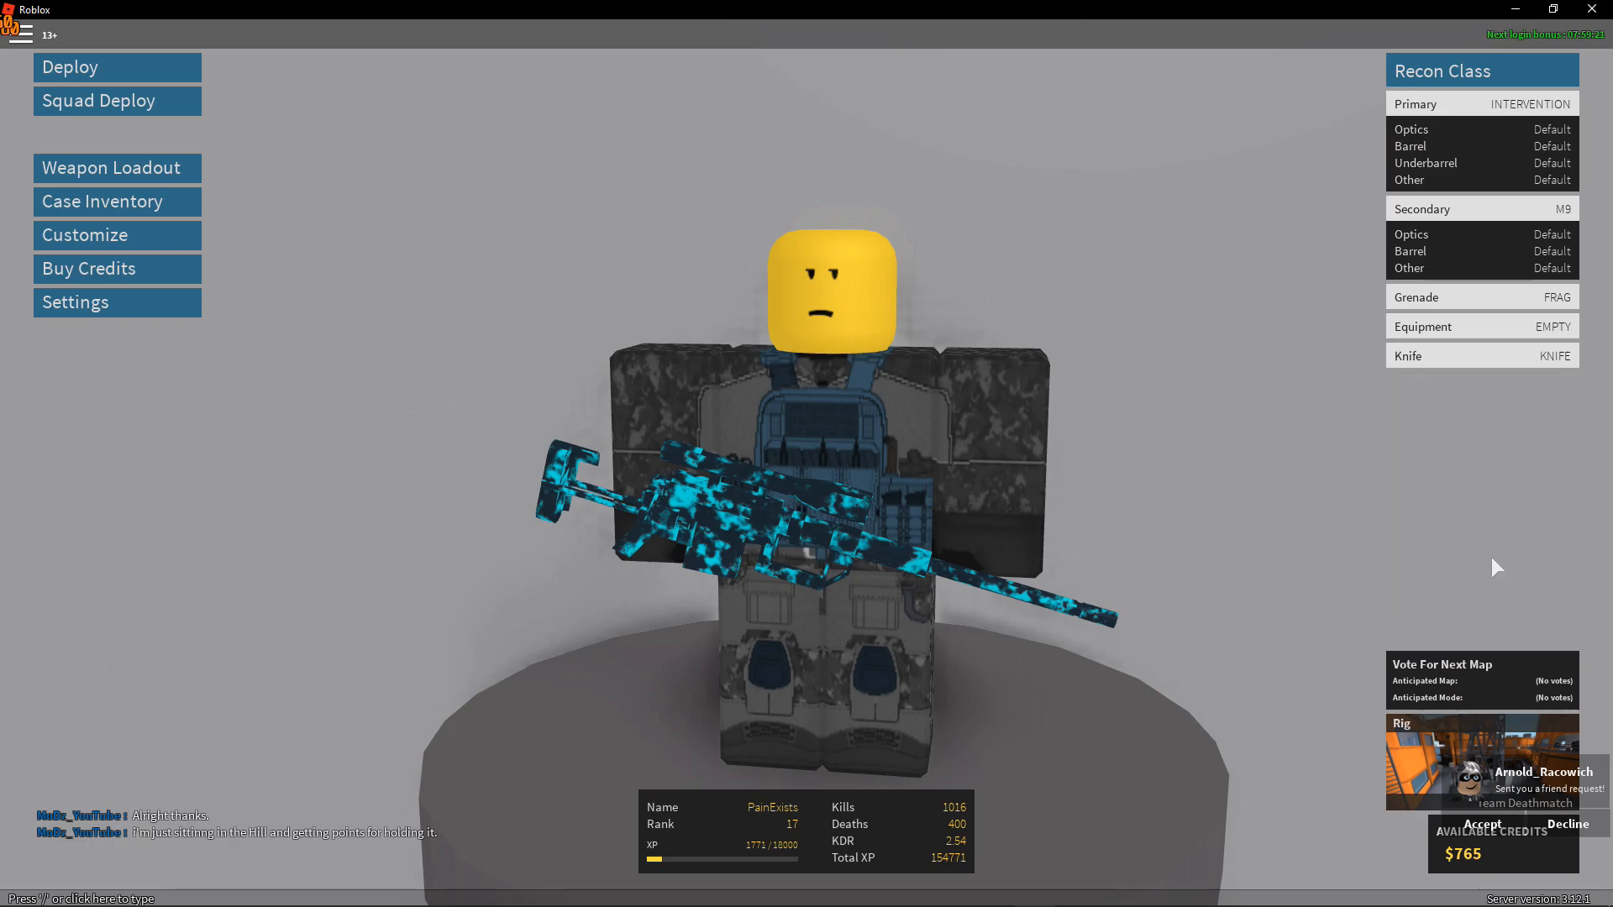
pyautogui.press('Shift_R')
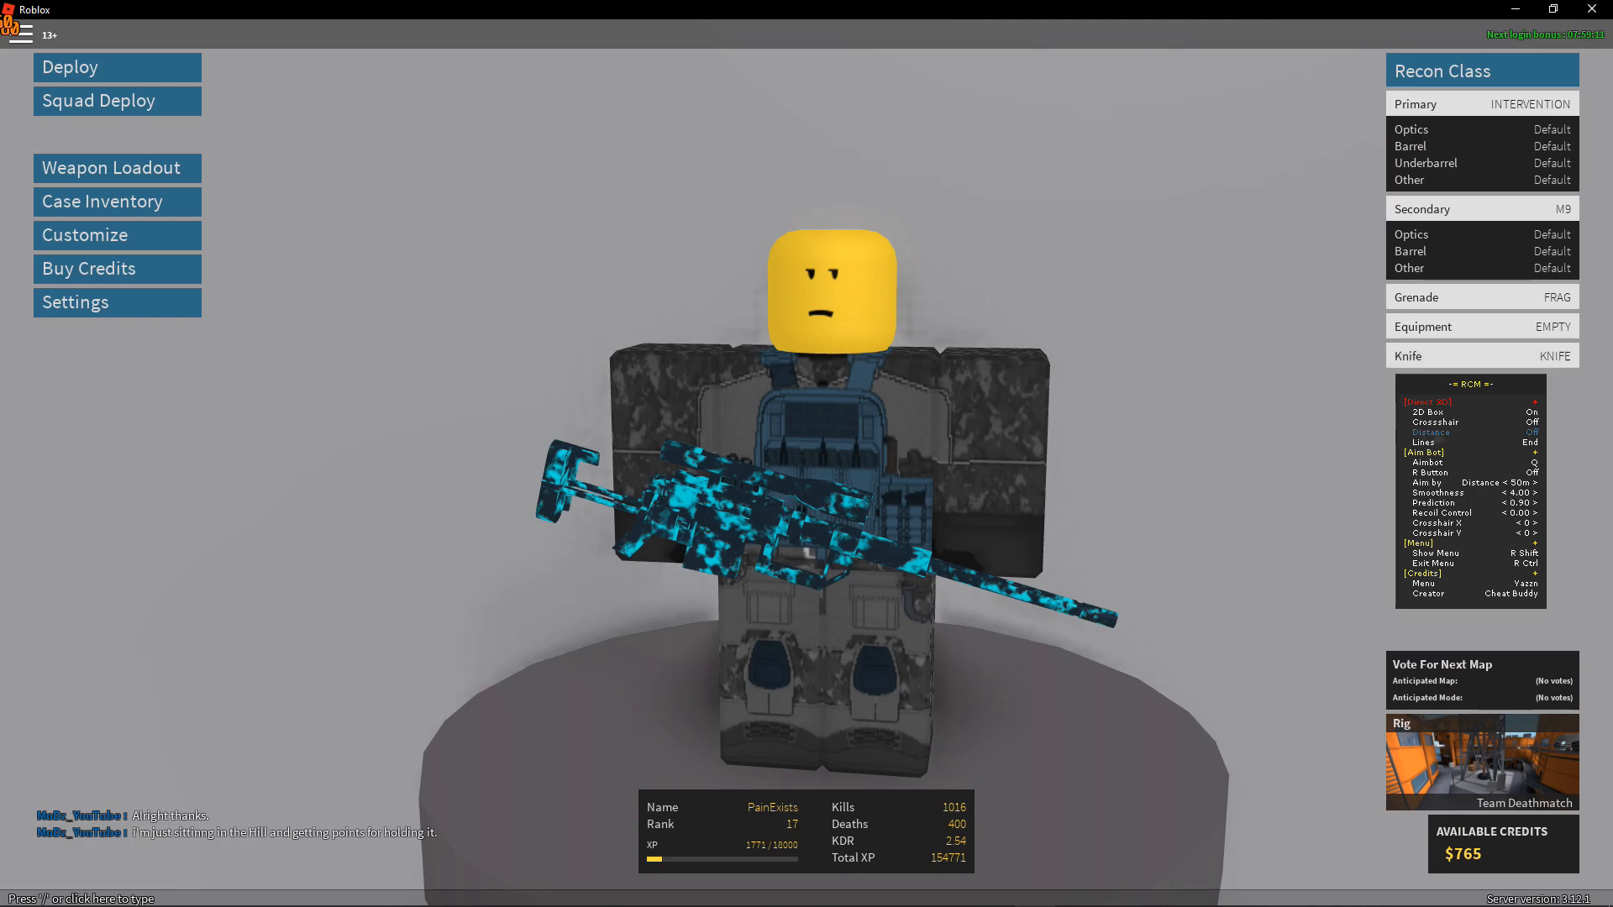
pyautogui.press('Right')
pyautogui.press('Up')
pyautogui.press('Up')
# Review Aim by and Aimbot (Q, under 50m) settings, then deploy into the match
pyautogui.press('Down')
pyautogui.press('Down')
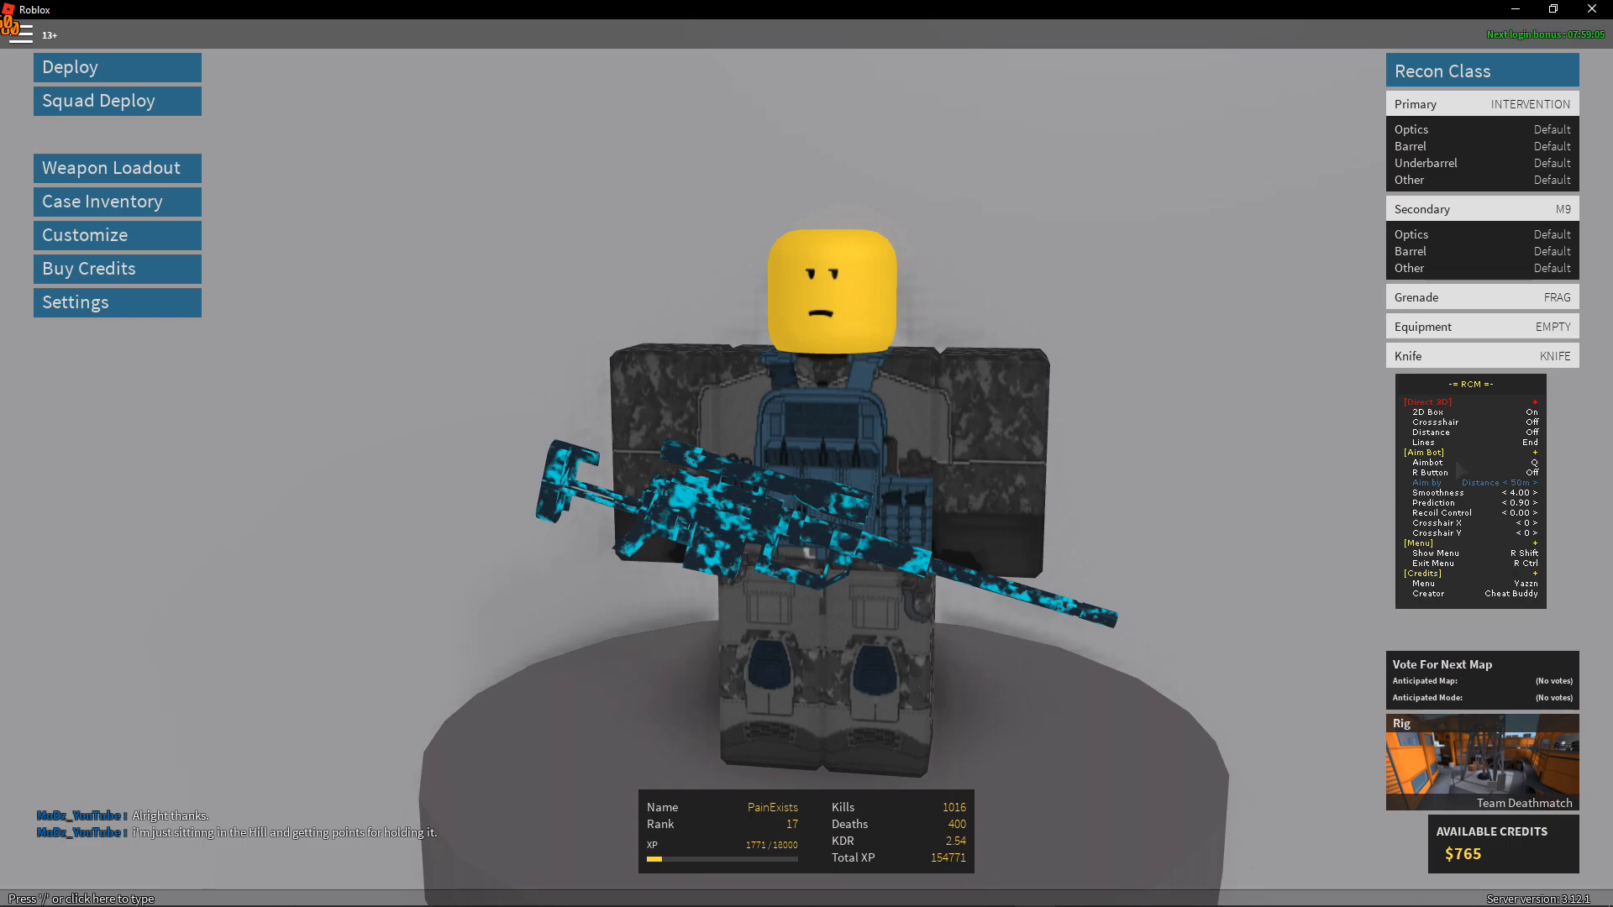
pyautogui.press('Up')
pyautogui.press('Up')
pyautogui.press('Up')
pyautogui.press('Up')
pyautogui.press('Up')
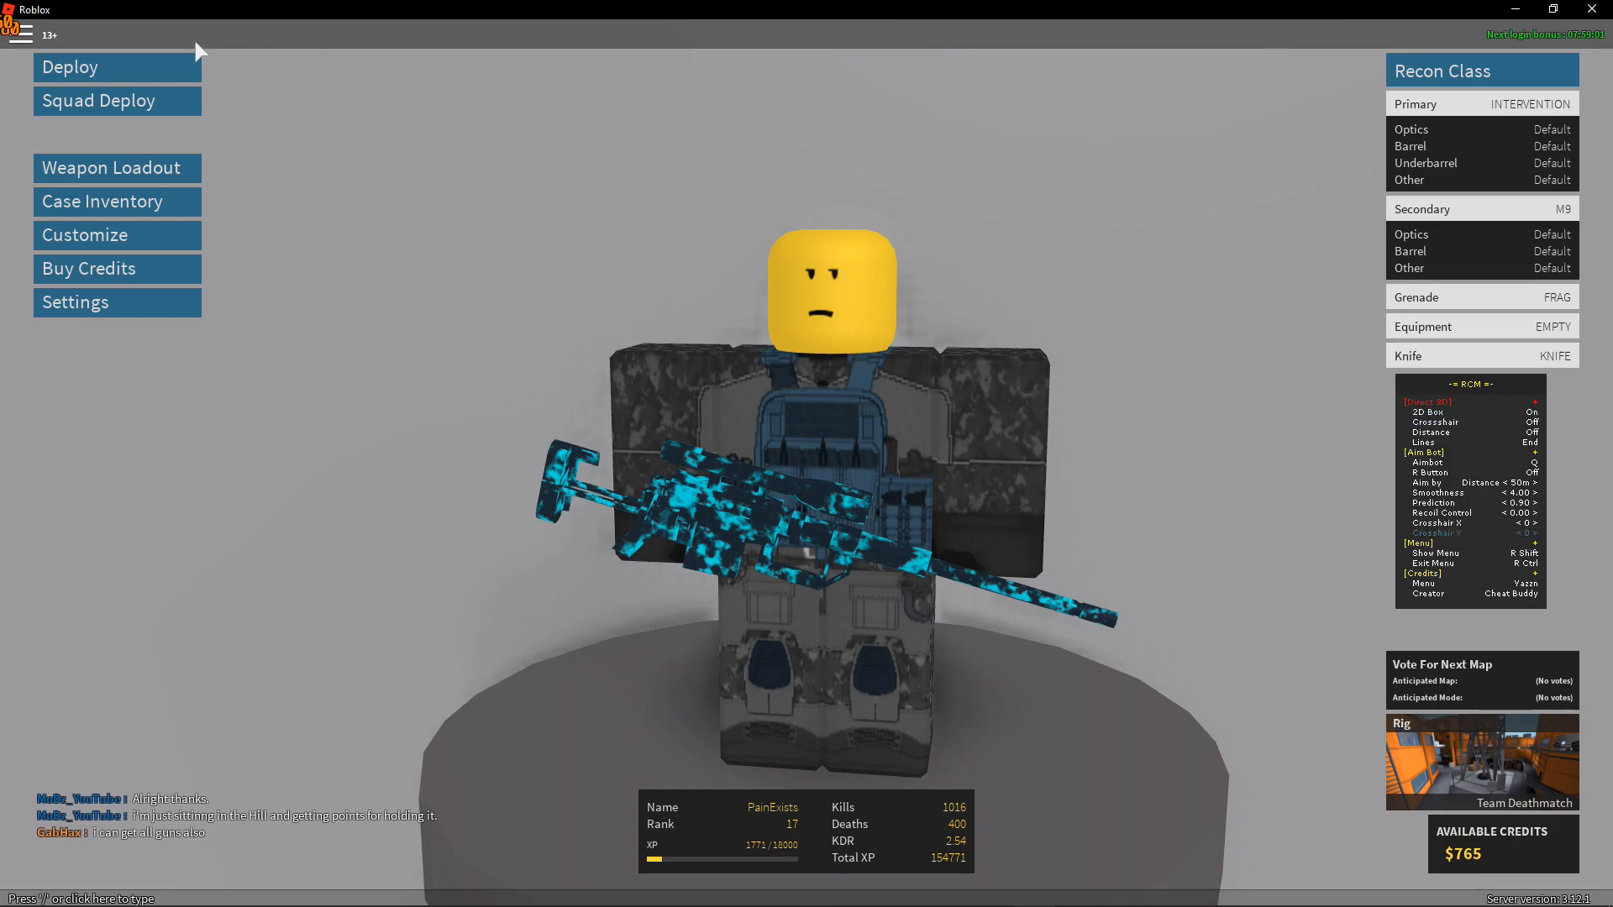
pyautogui.click(77, 67)
# Toggle the aimbot on, swap to the pistol and push toward the stairs with ESP boxes visible
pyautogui.press('q')
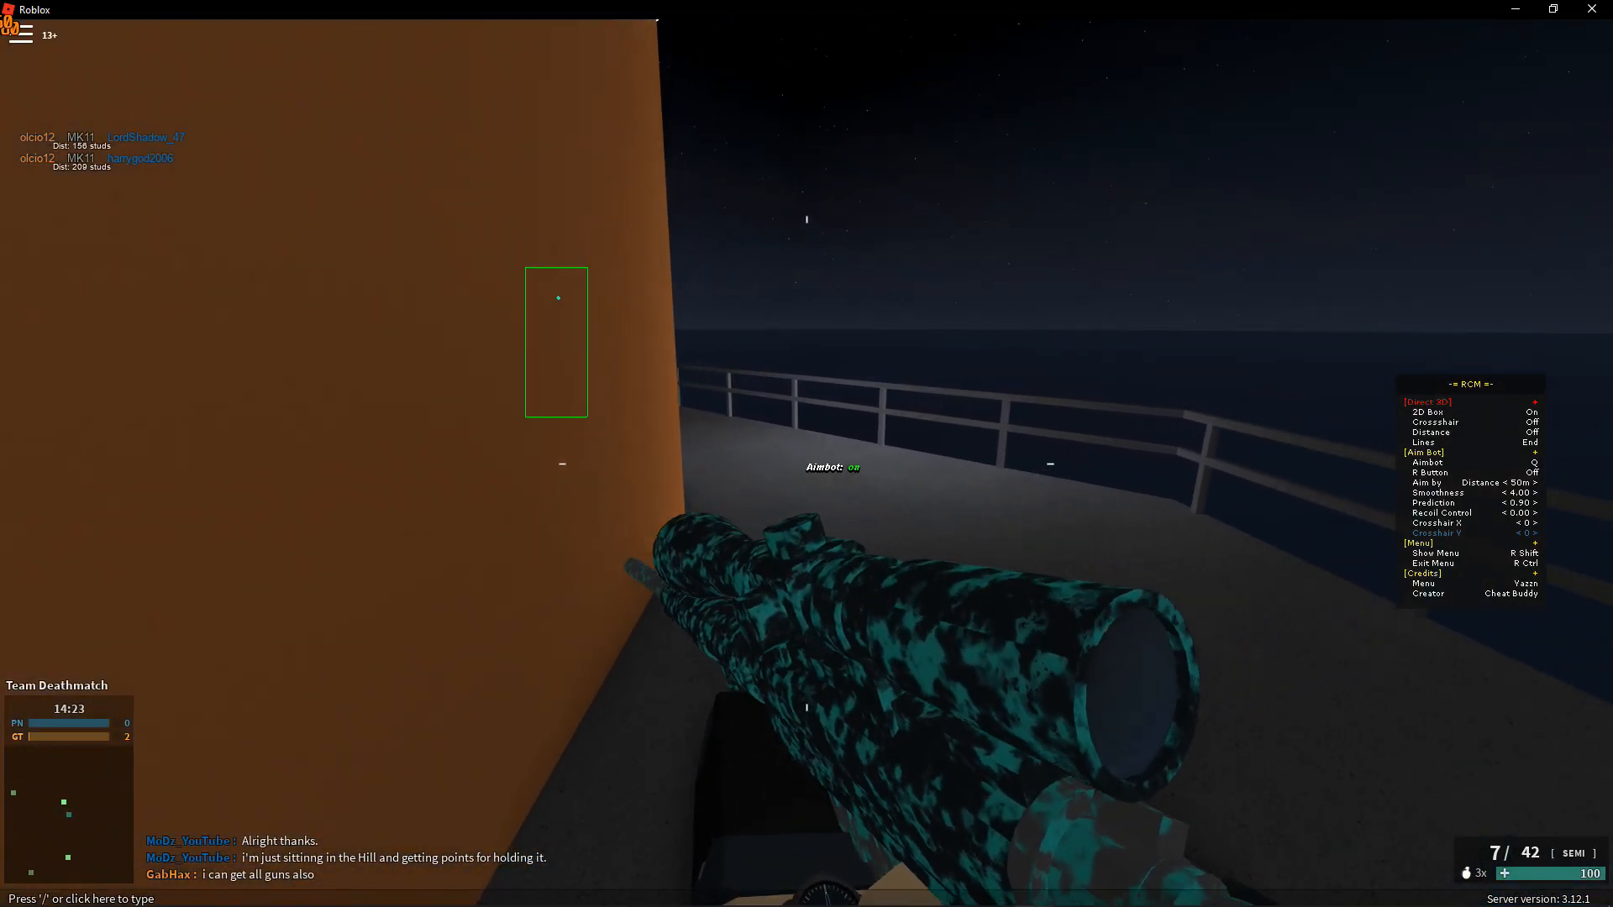
pyautogui.press('2')
pyautogui.press('1')
pyautogui.press('w')
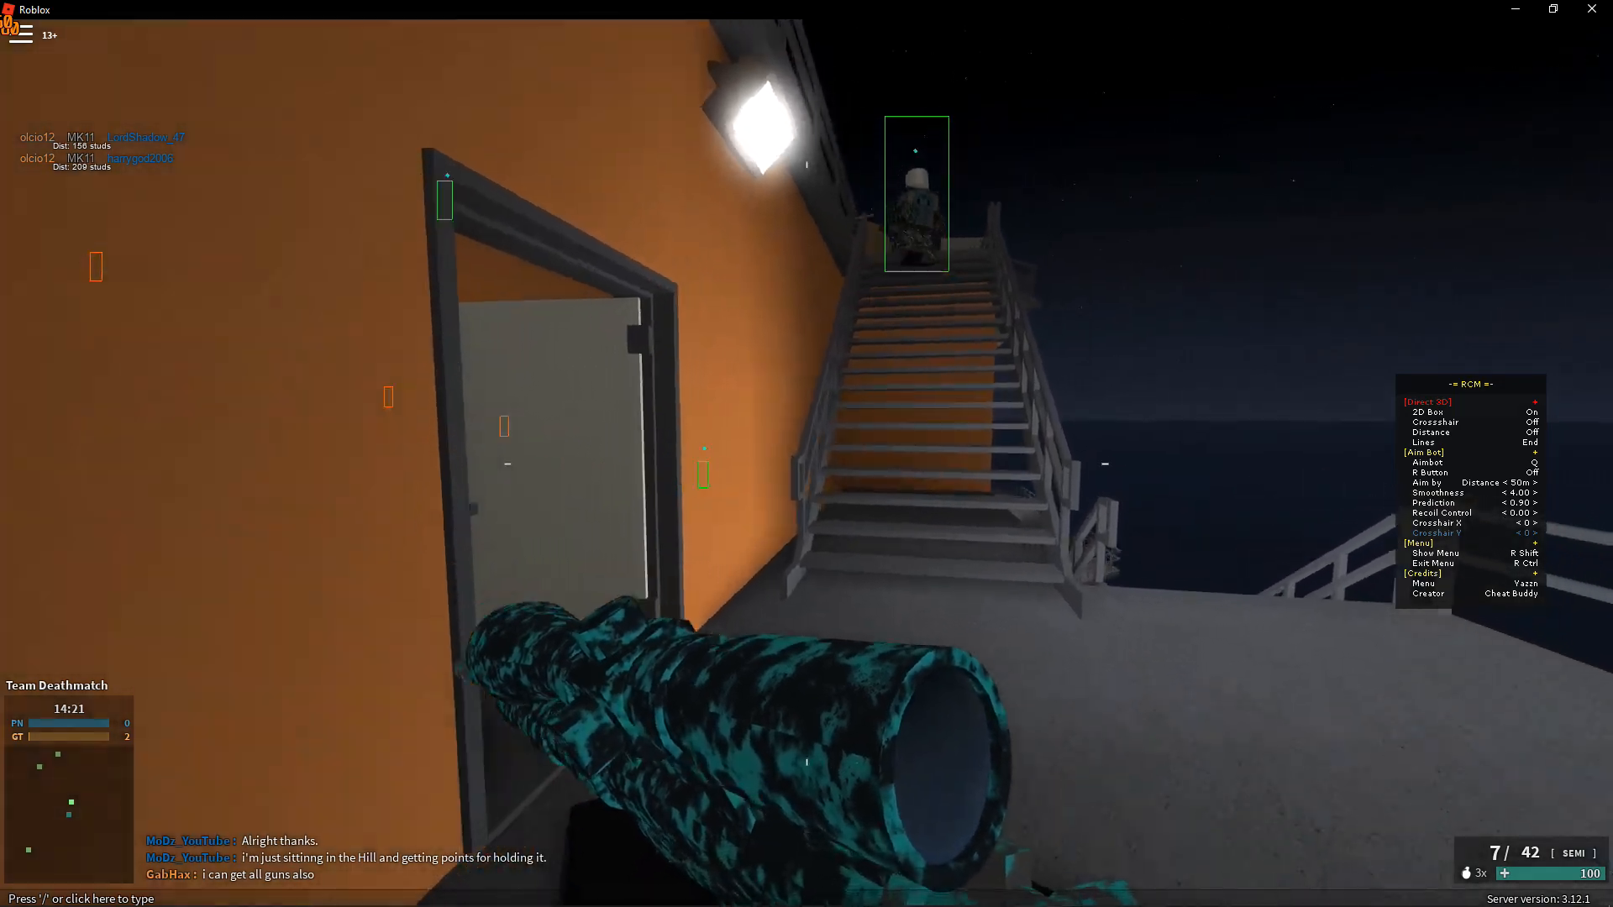
pyautogui.press('2')
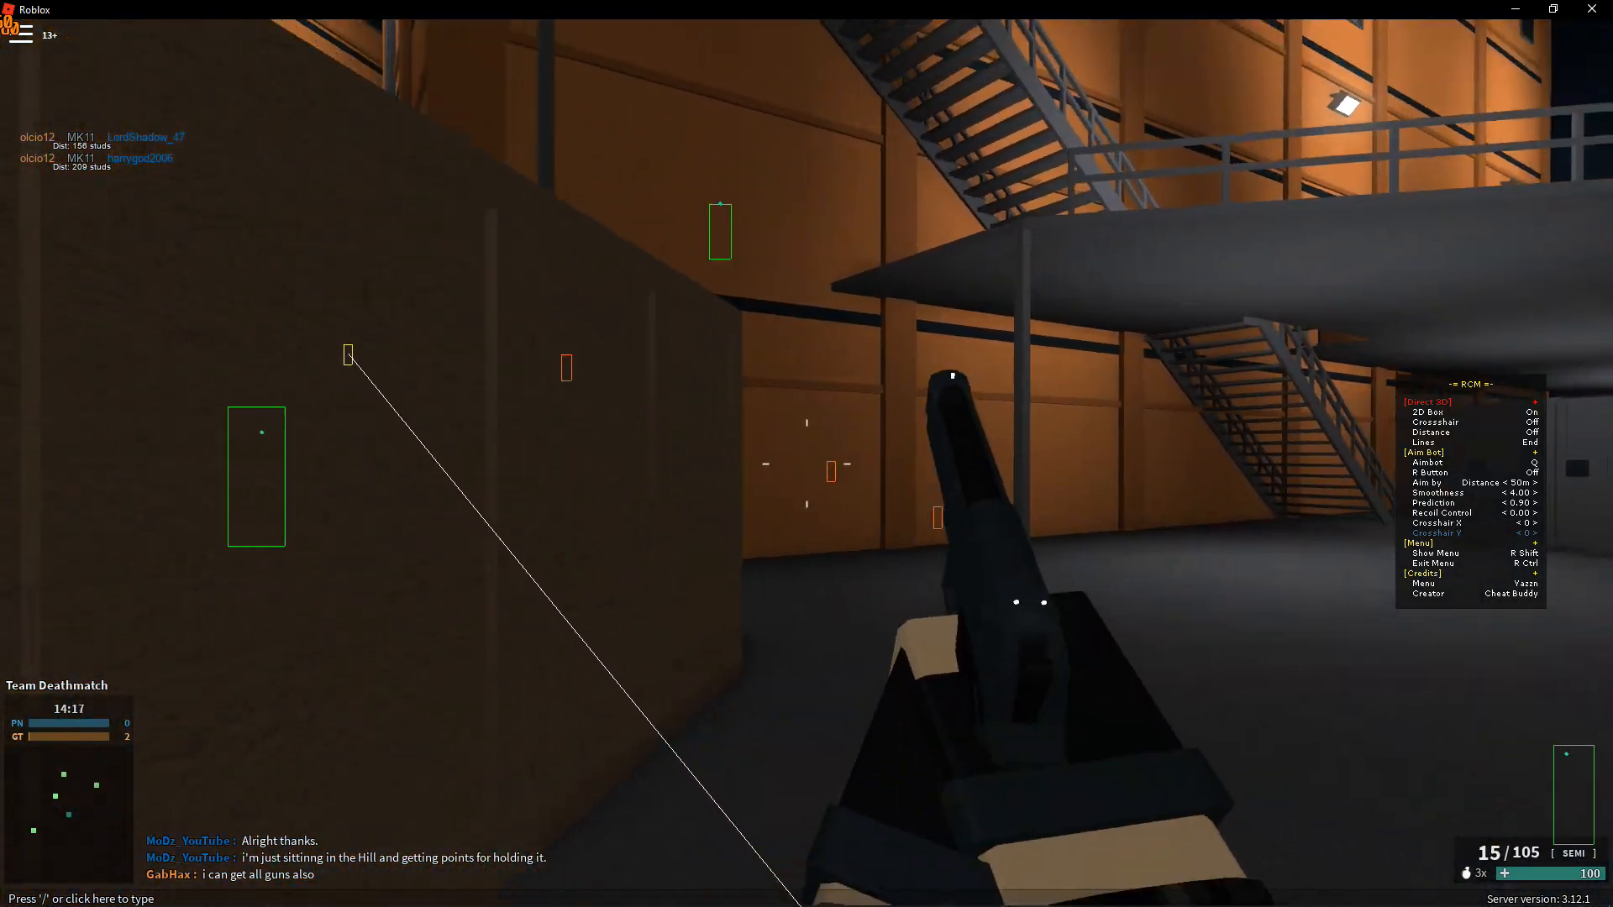
pyautogui.rightClick(808, 468)
pyautogui.press('w')
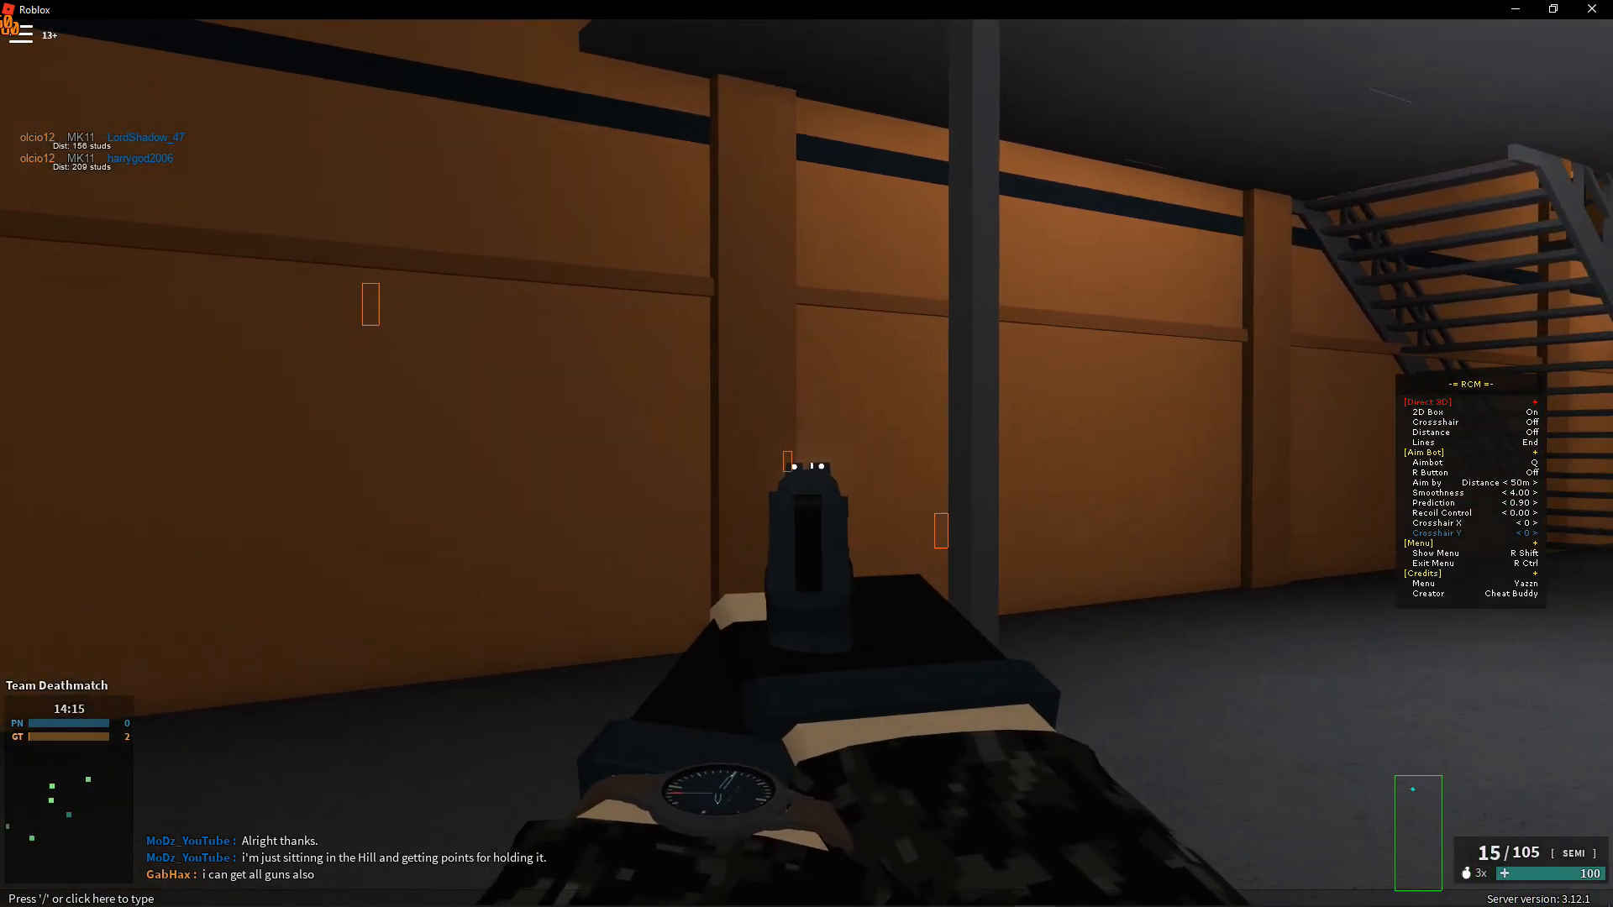
pyautogui.press('d')
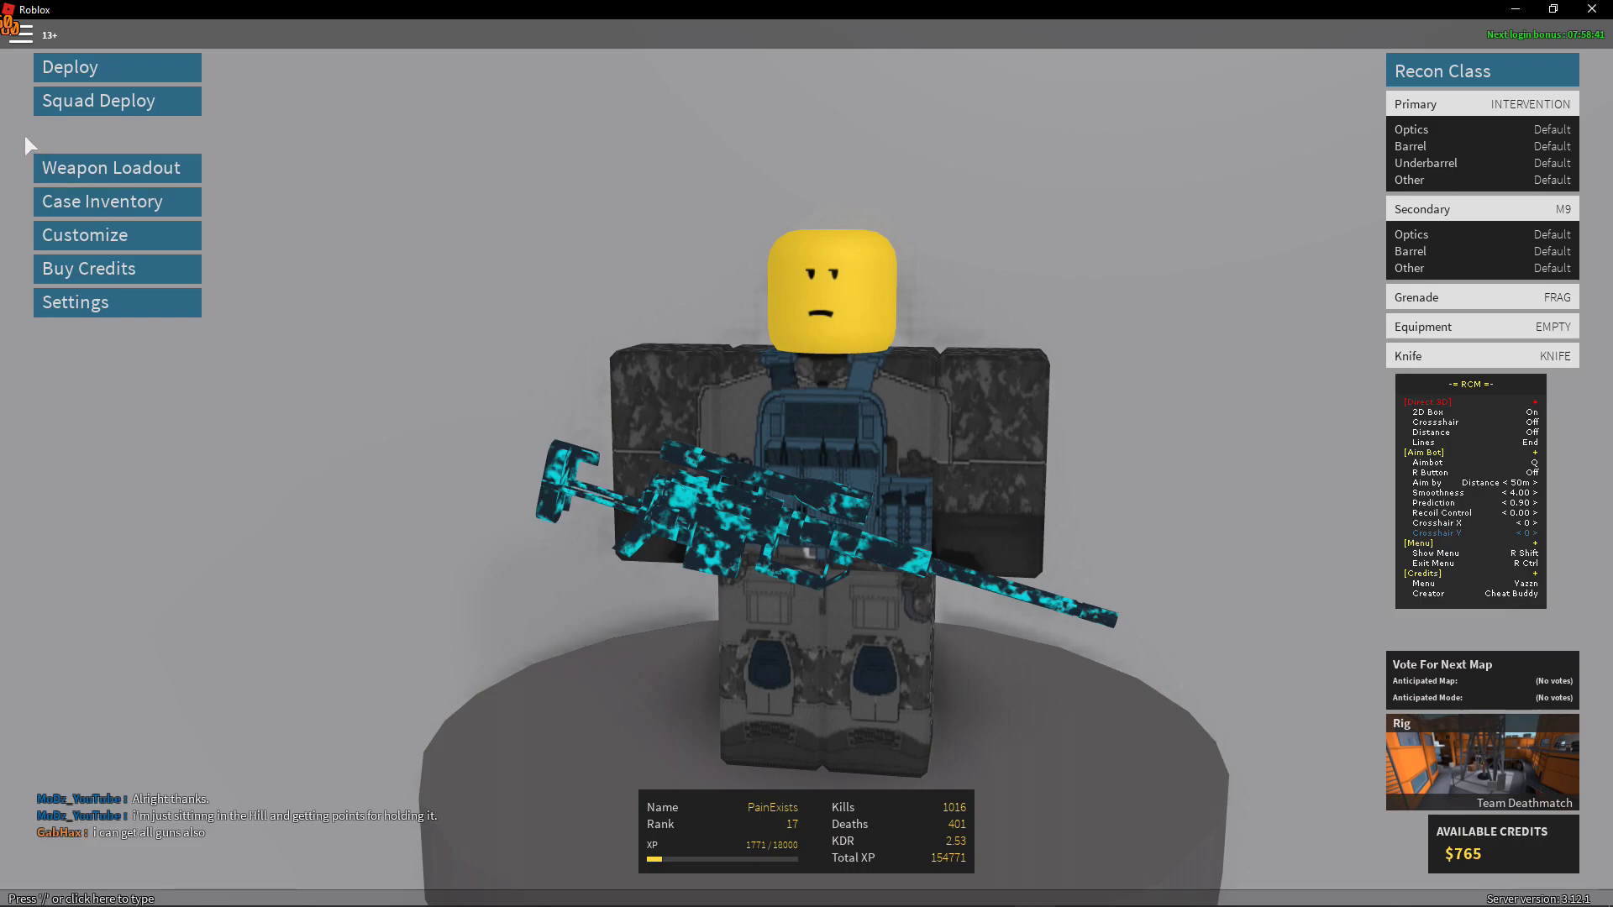
# Switch the weapon loadout to the Assault class AK12 and rotate its preview
pyautogui.click(110, 169)
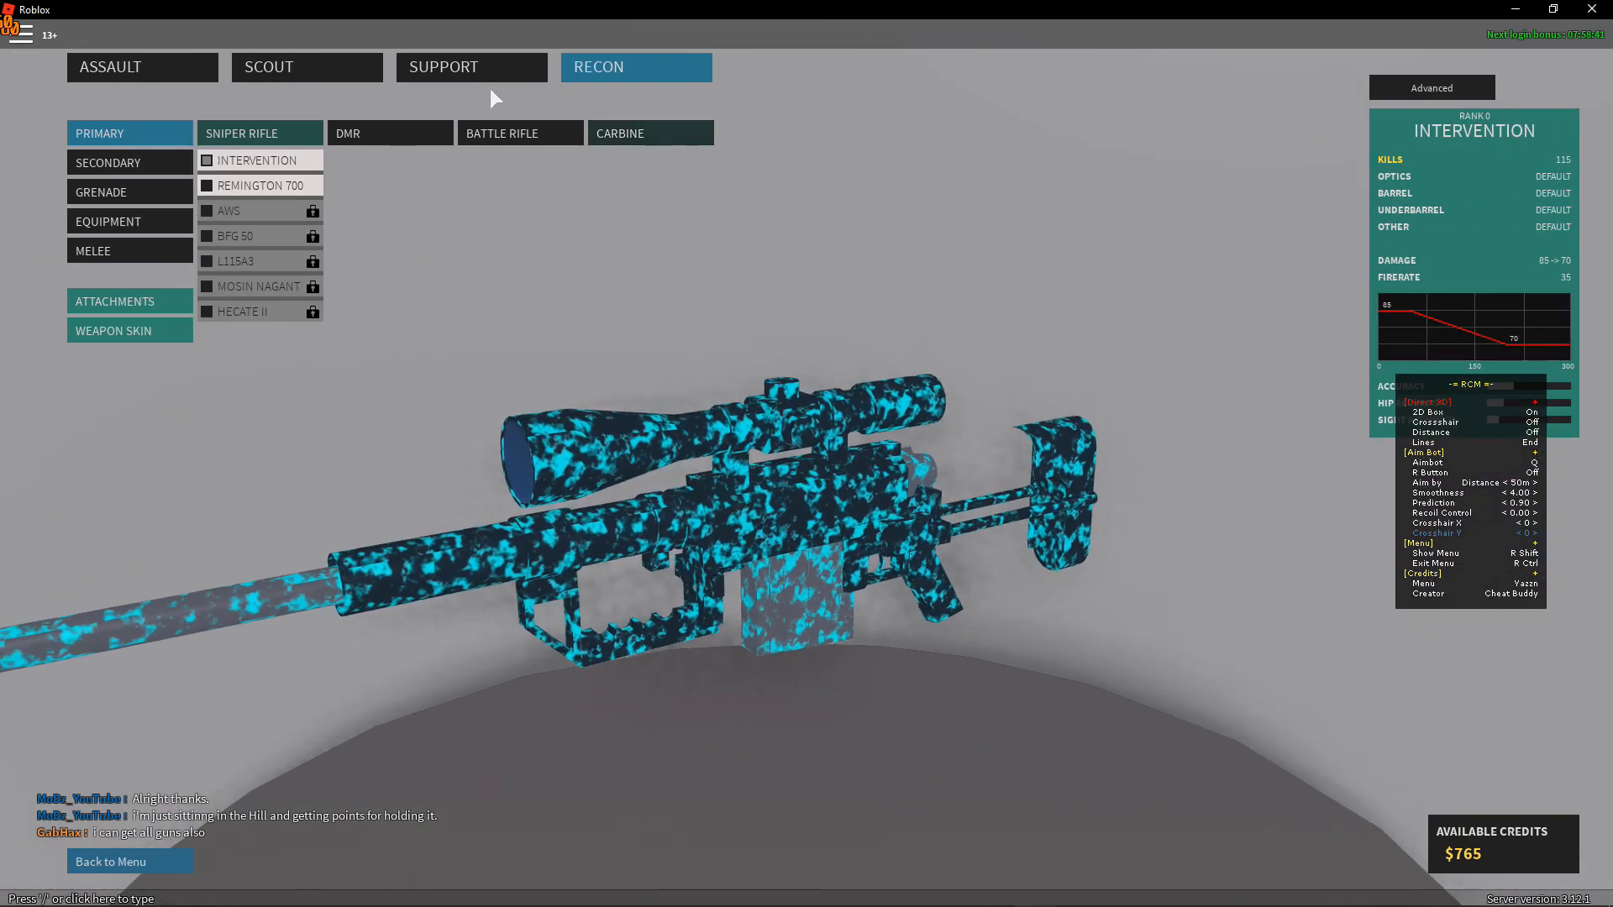
pyautogui.click(183, 64)
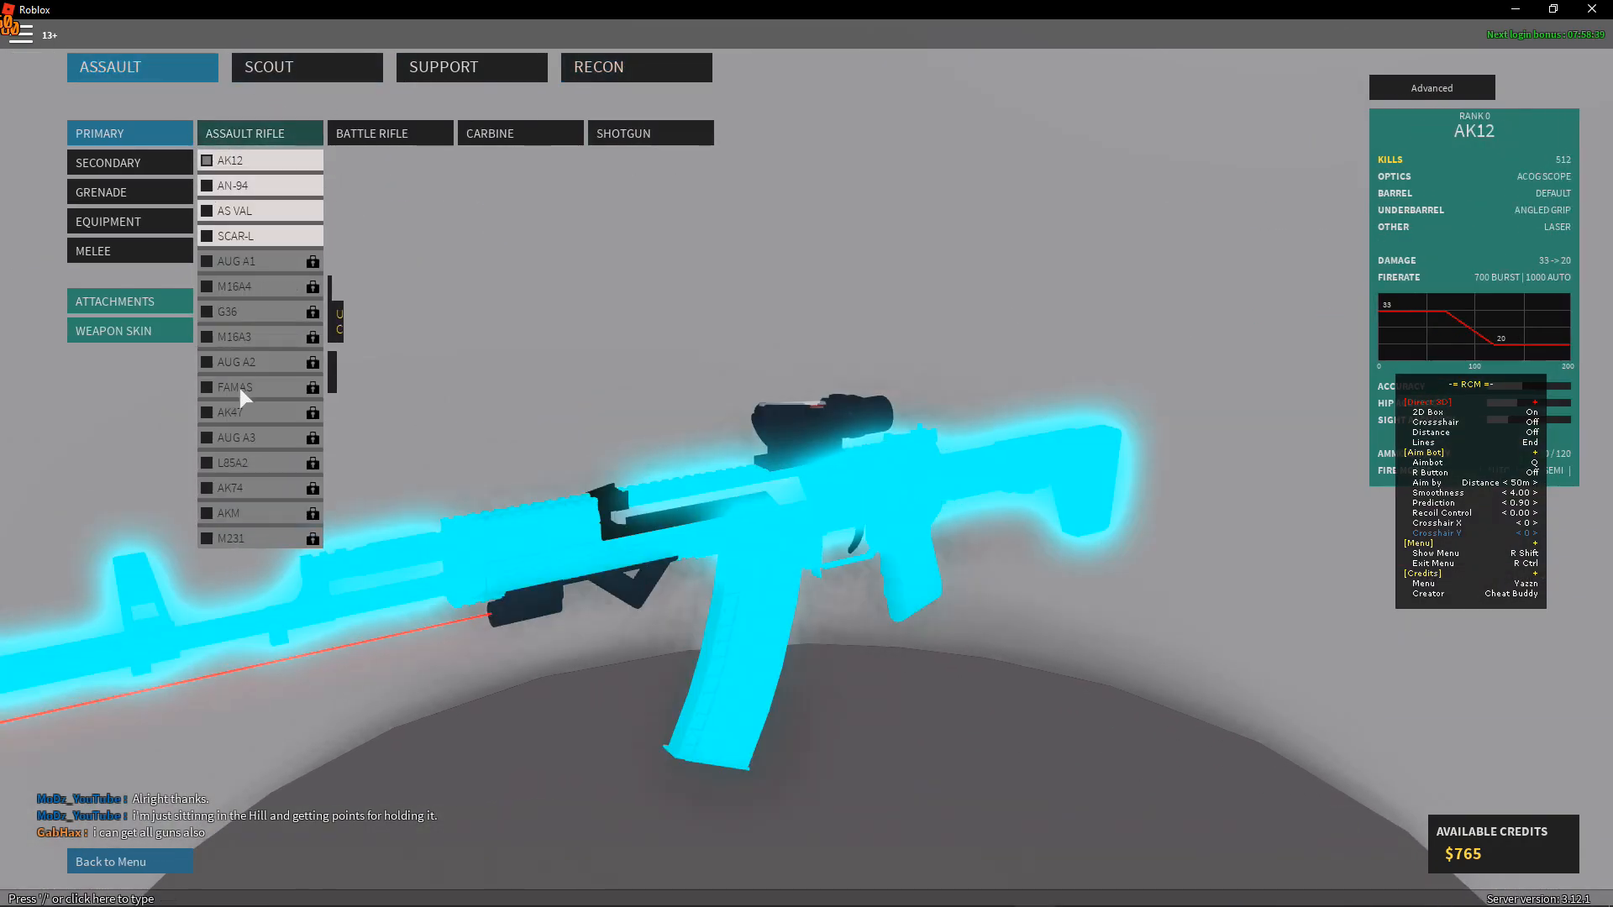
pyautogui.moveTo(544, 443); pyautogui.dragTo(1022, 457)
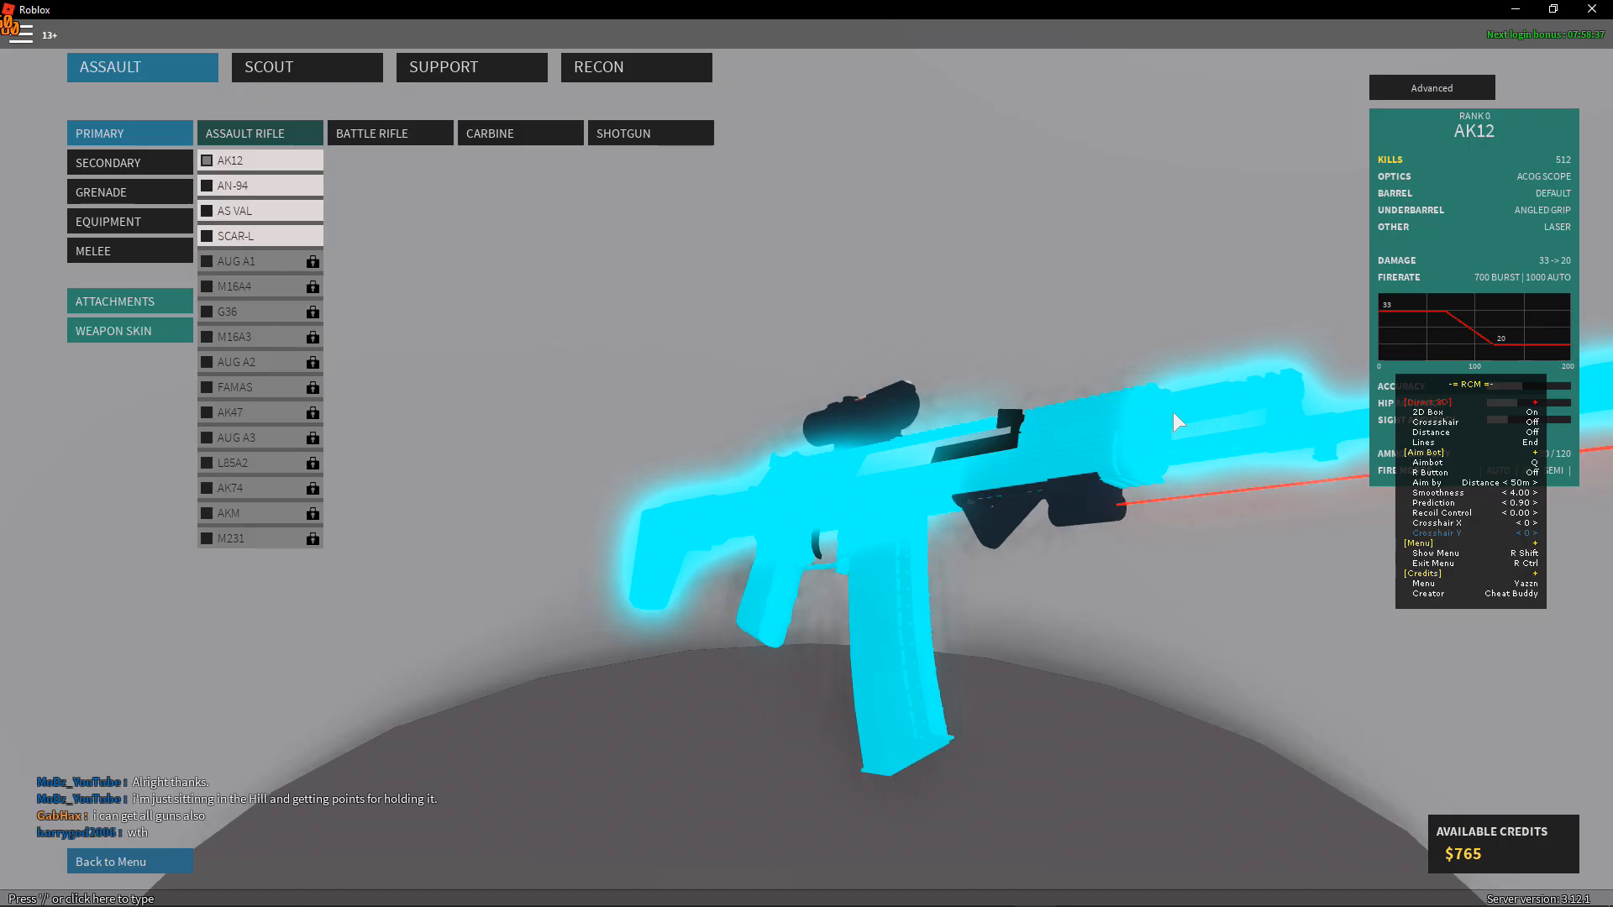
# Deploy with the AK12, fight along the ship deck and stairwell, respawning after each death
pyautogui.press('space')
pyautogui.press('w')
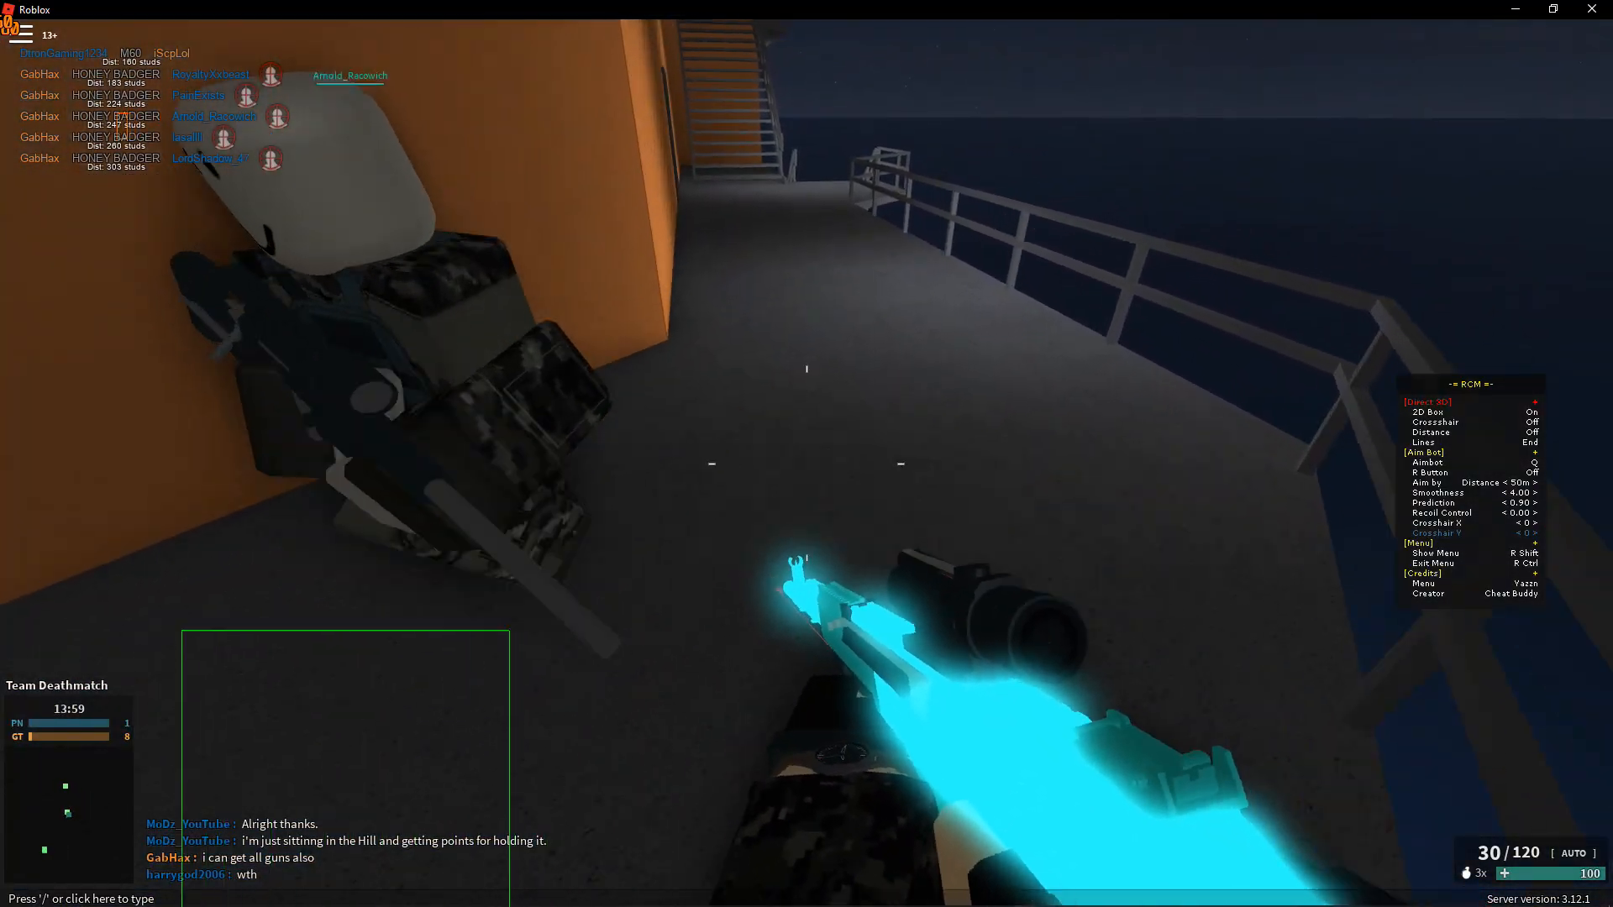
pyautogui.press('w')
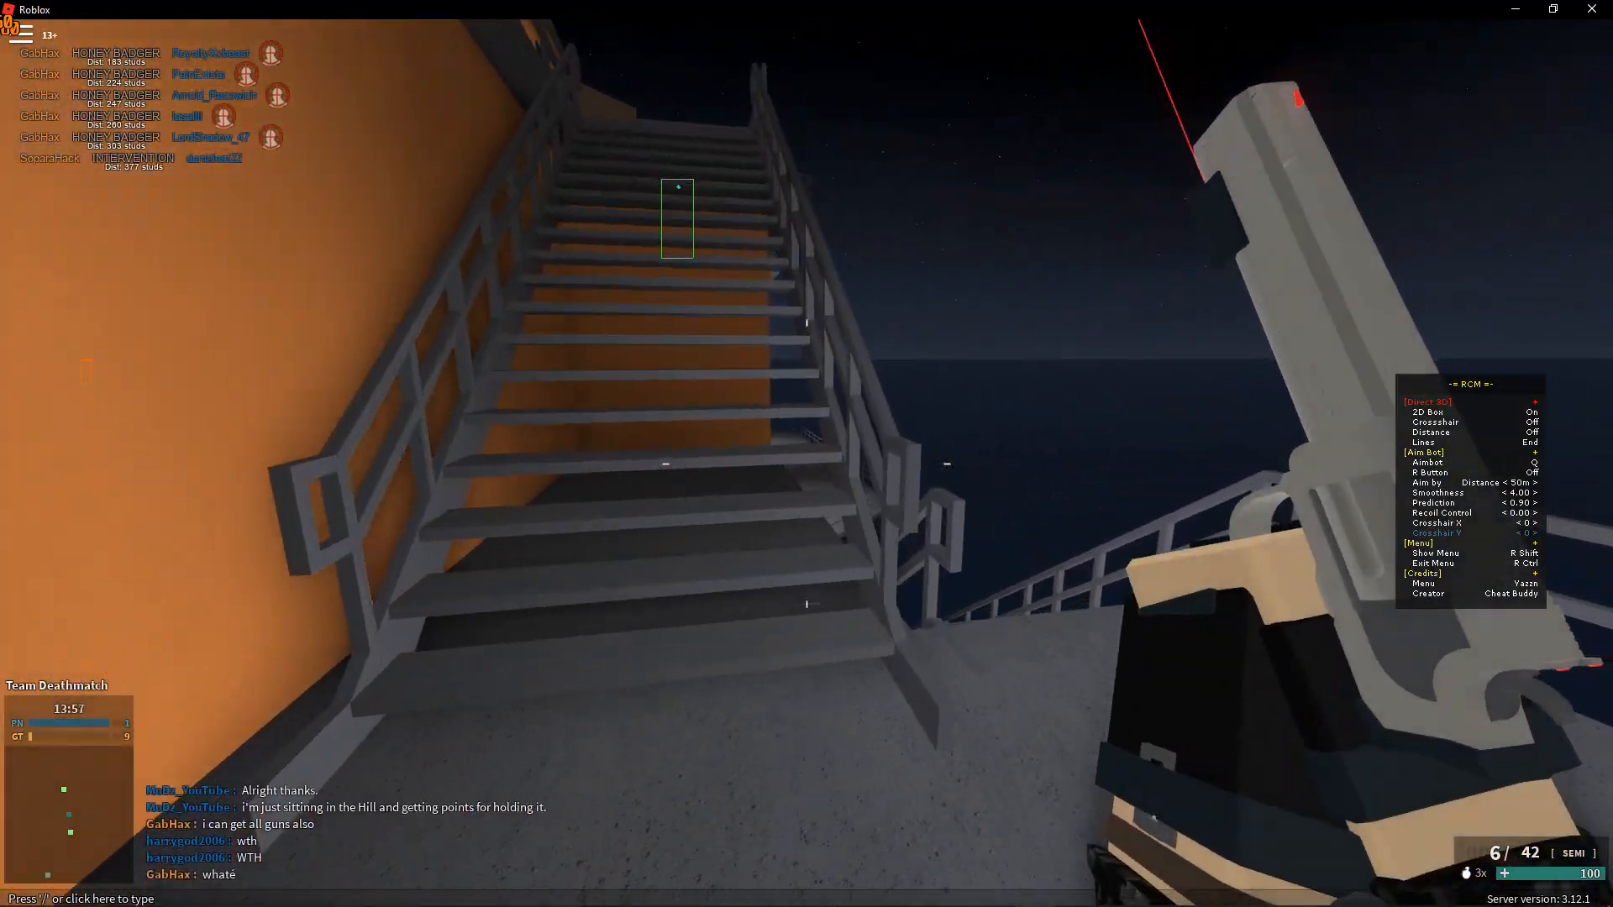
pyautogui.press('w')
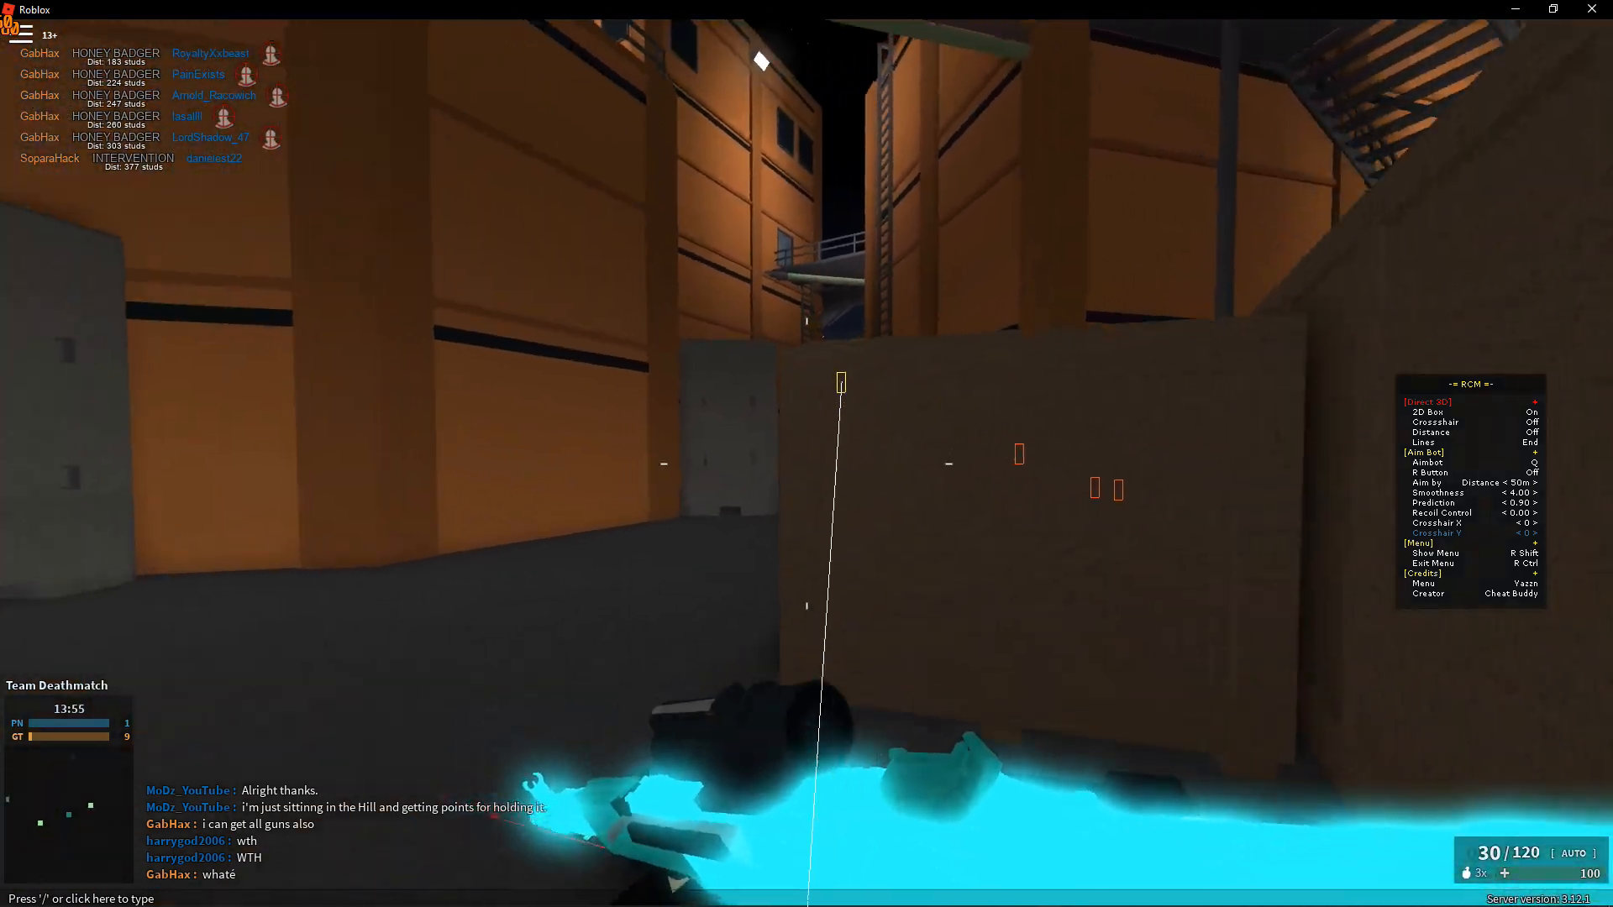
pyautogui.rightClick(807, 454)
pyautogui.click(806, 453)
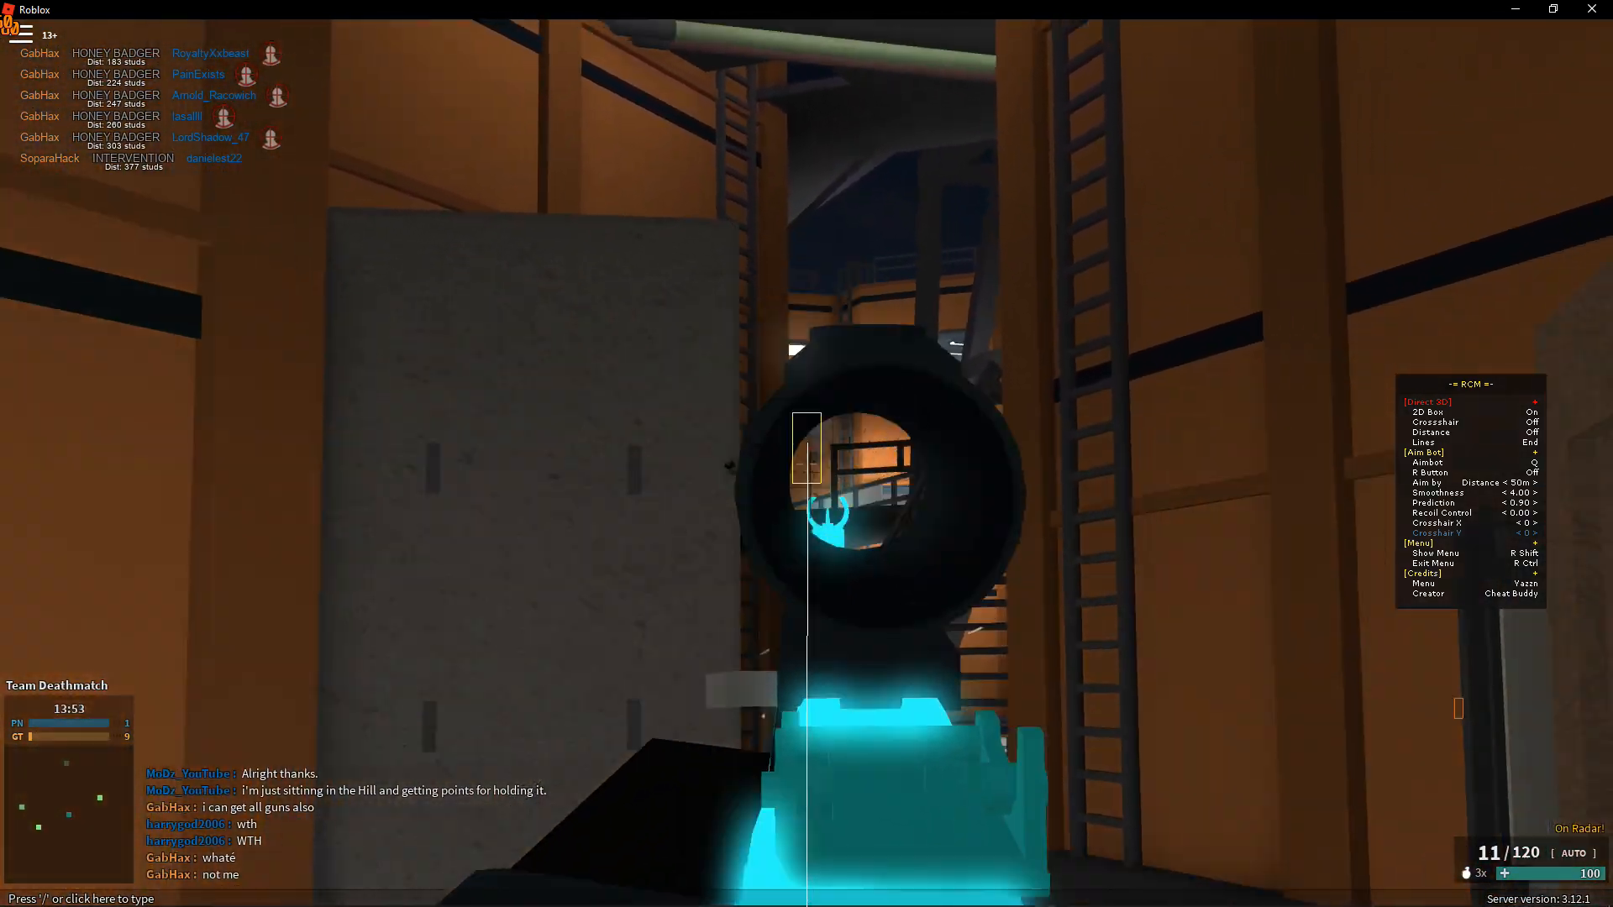
pyautogui.press('r')
pyautogui.press('w')
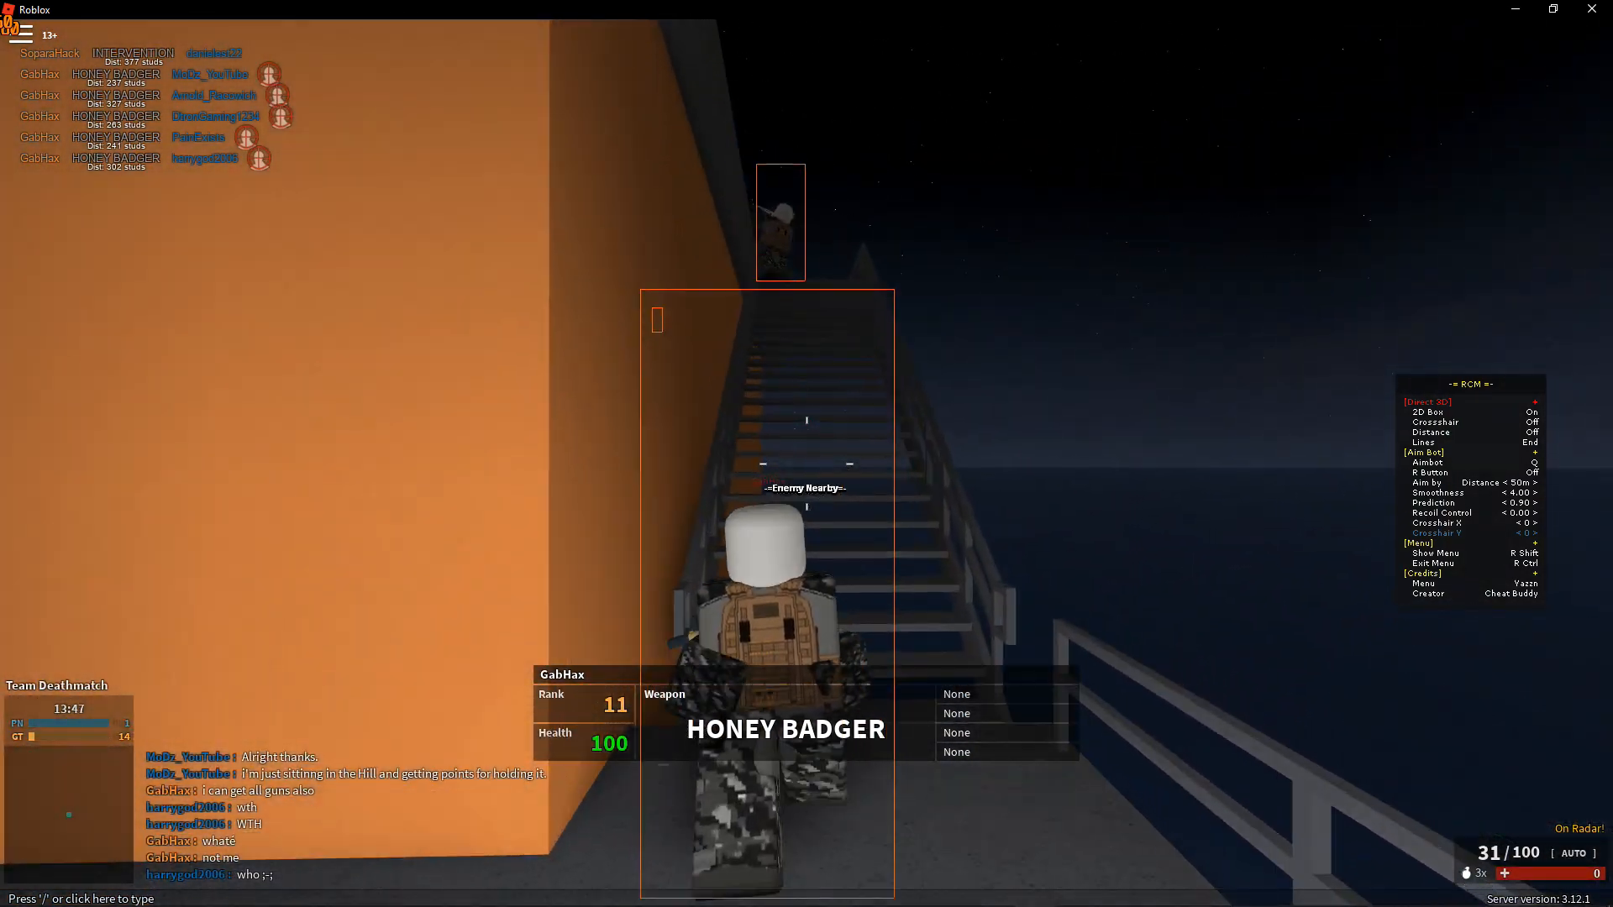
pyautogui.press('space')
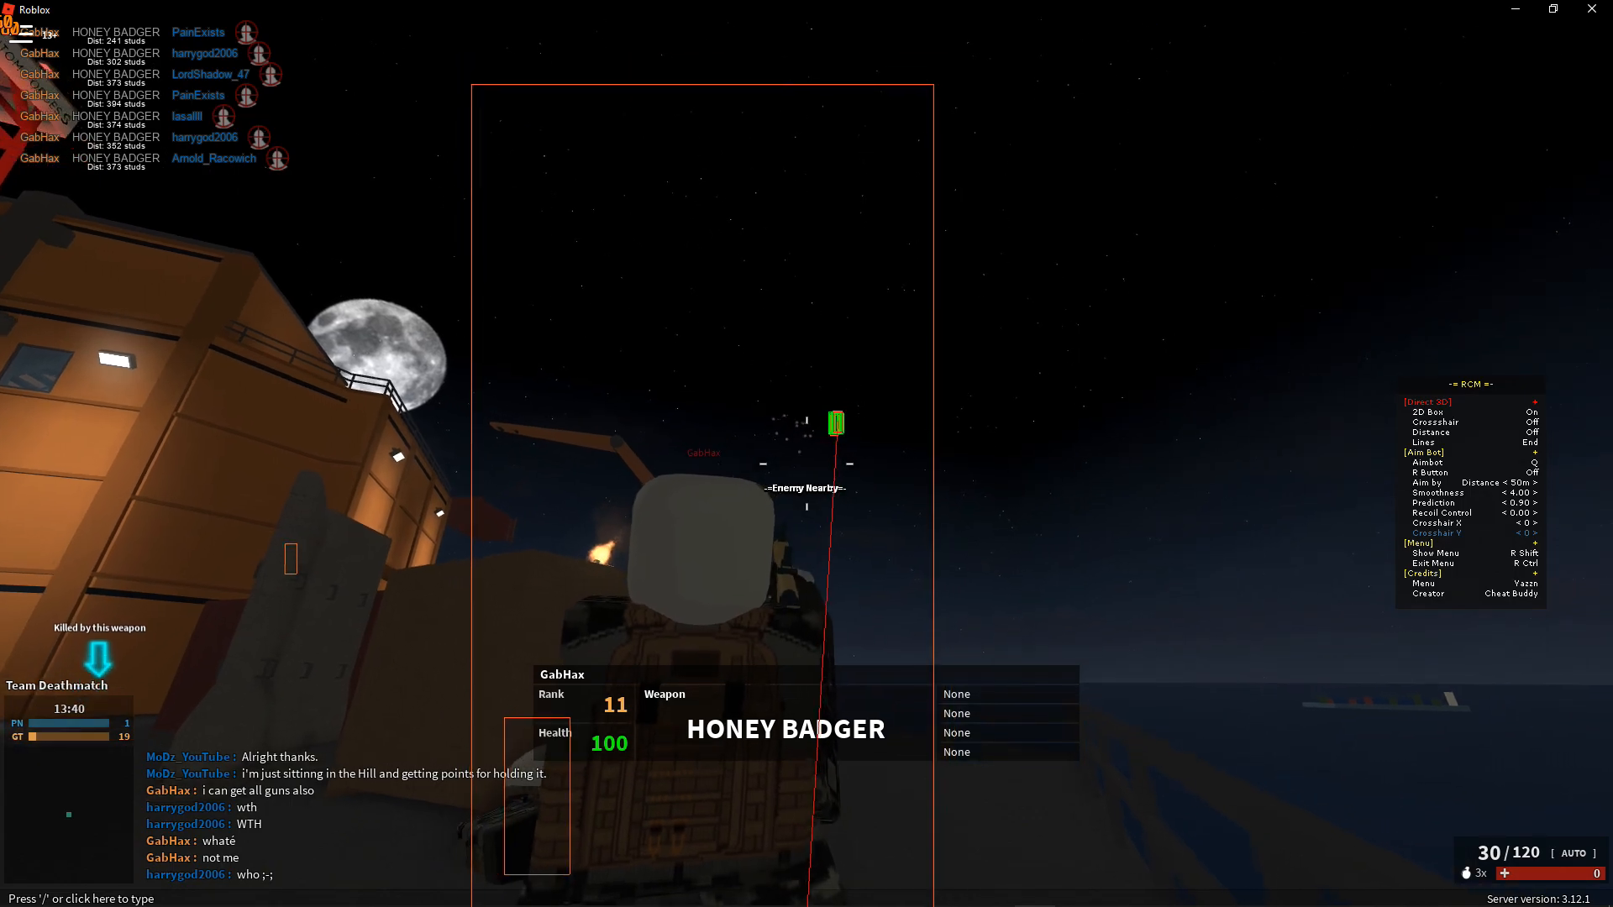
pyautogui.press('space')
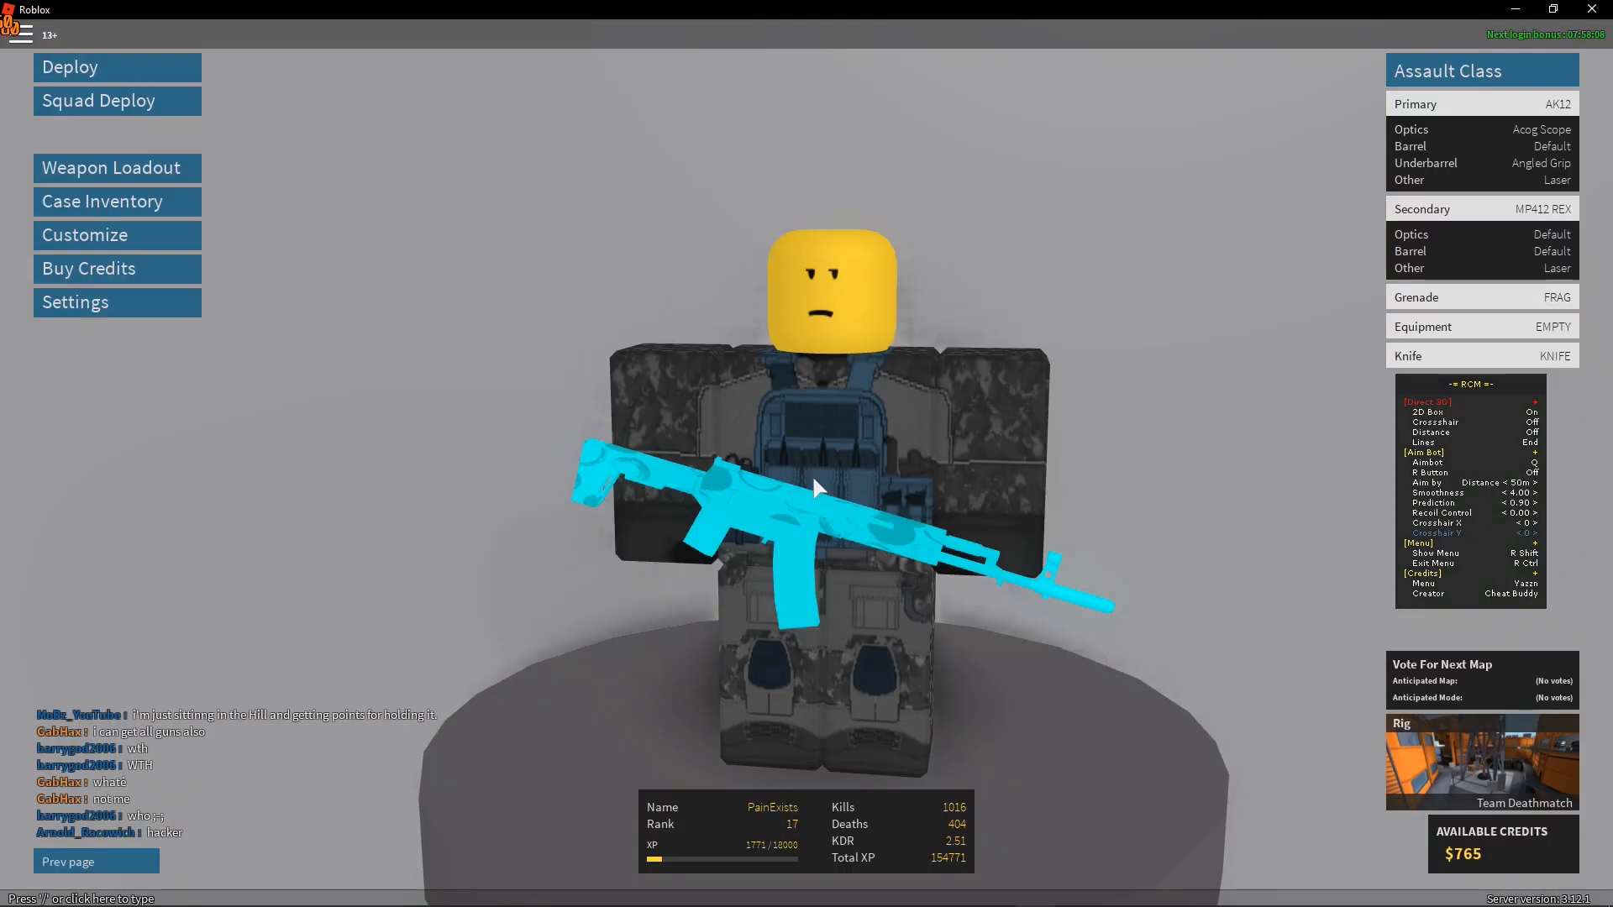
# Respawn, relaunch RC-M, accept its disclaimer and deploy with the Recon Intervention loadout
pyautogui.press('space')
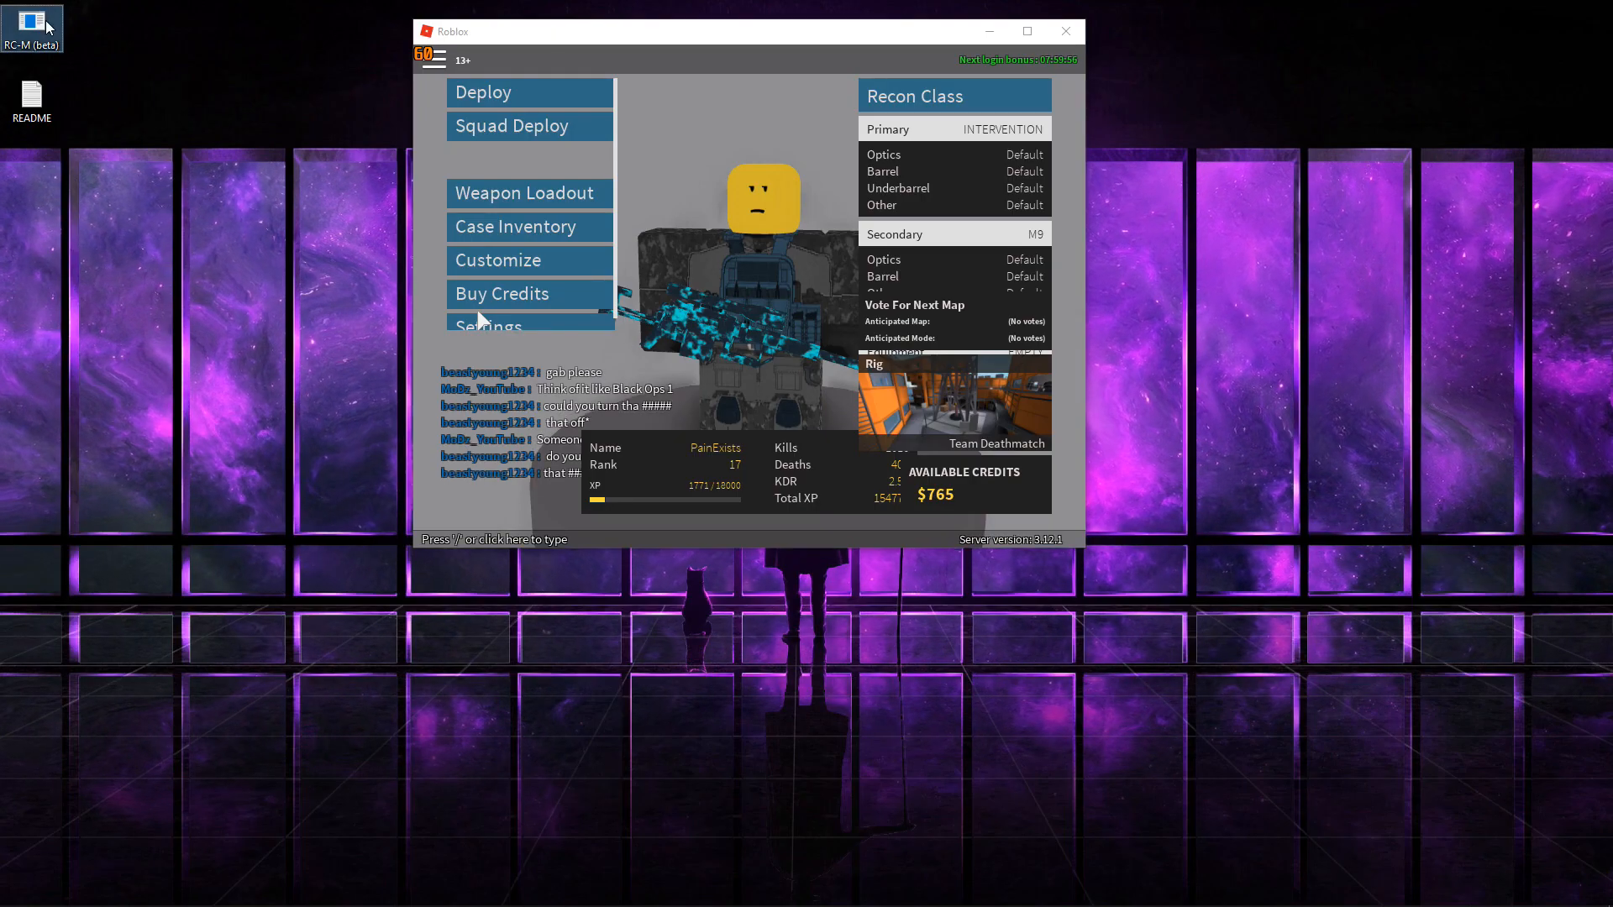
pyautogui.doubleClick(45, 25)
pyautogui.click(942, 540)
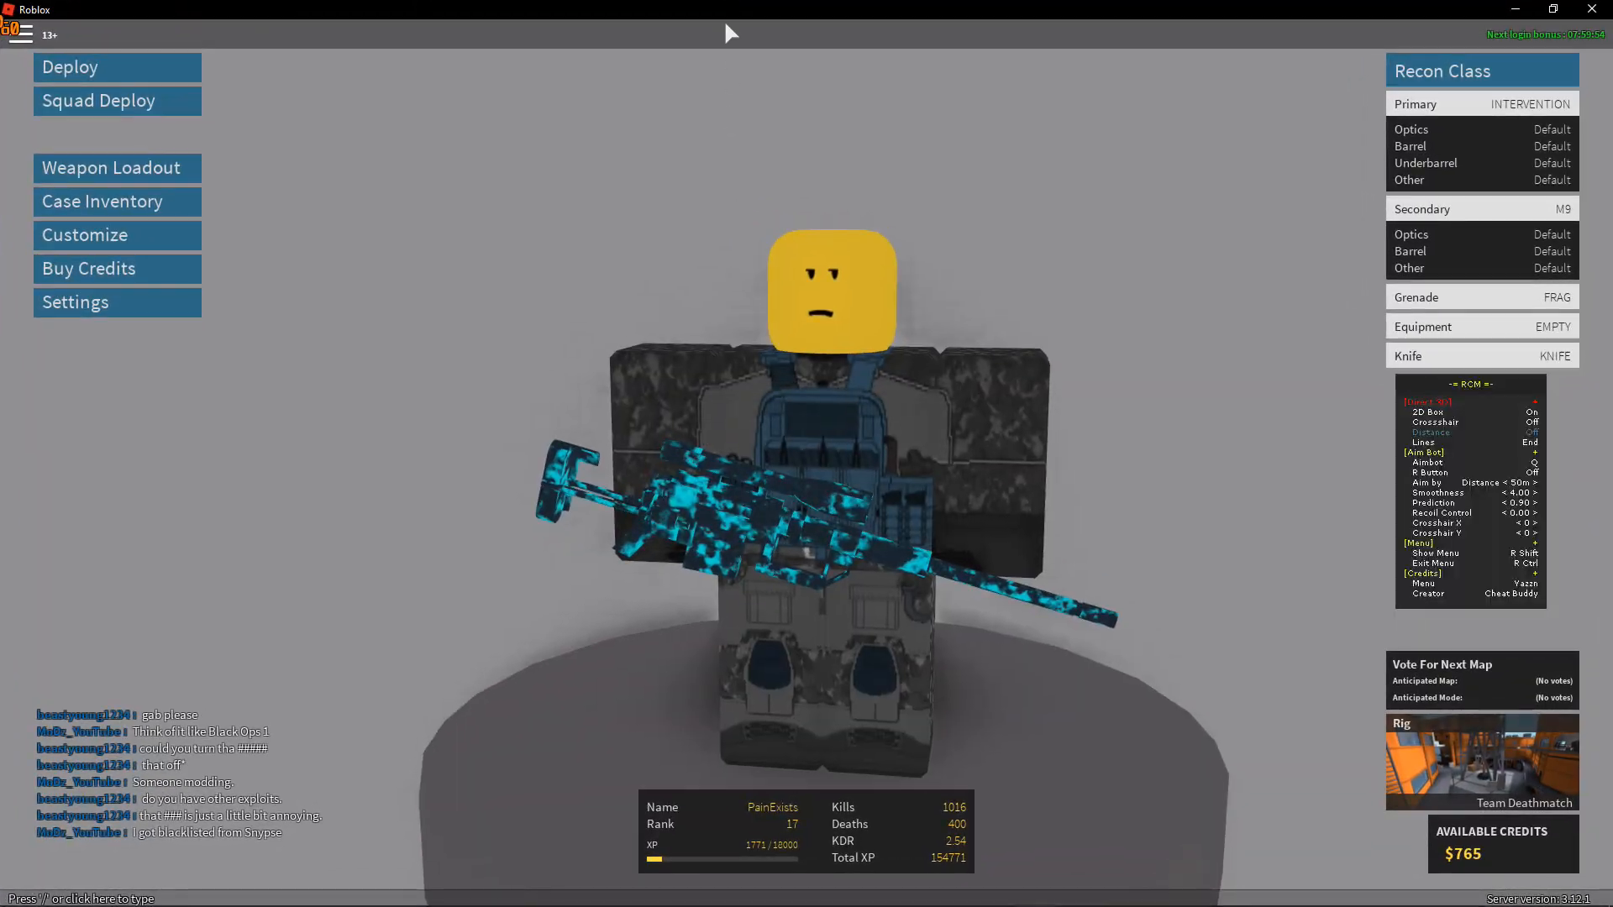
pyautogui.click(196, 67)
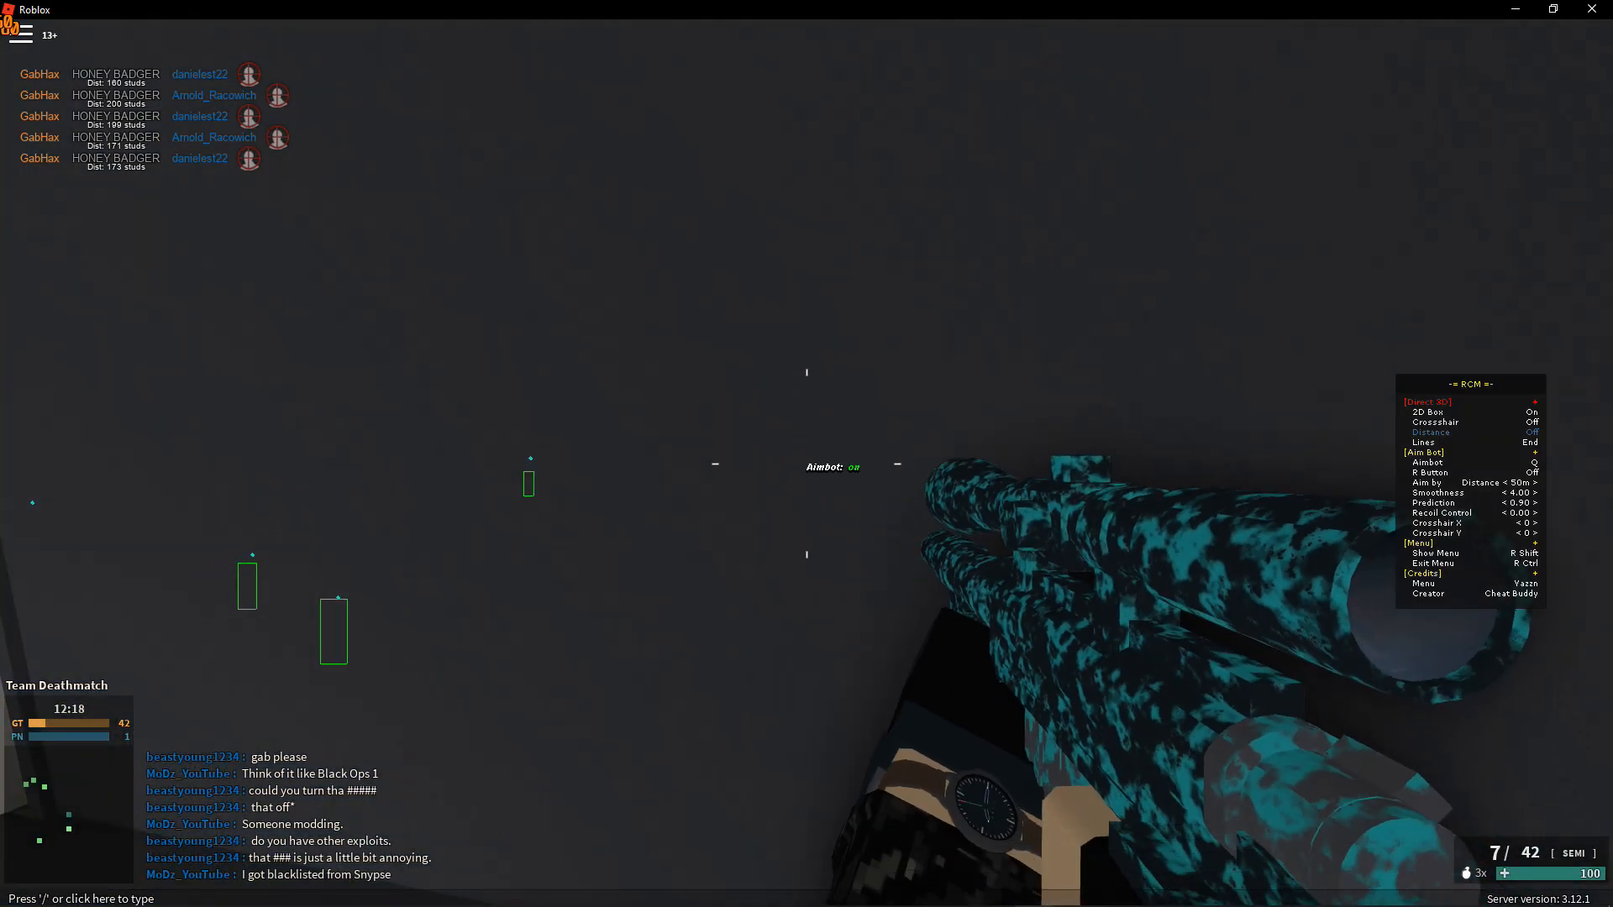
# Move onto the deck swapping sniper and pistol, then dismiss the Cheat Buddy disclaimer to resume full-screen
pyautogui.press('w')
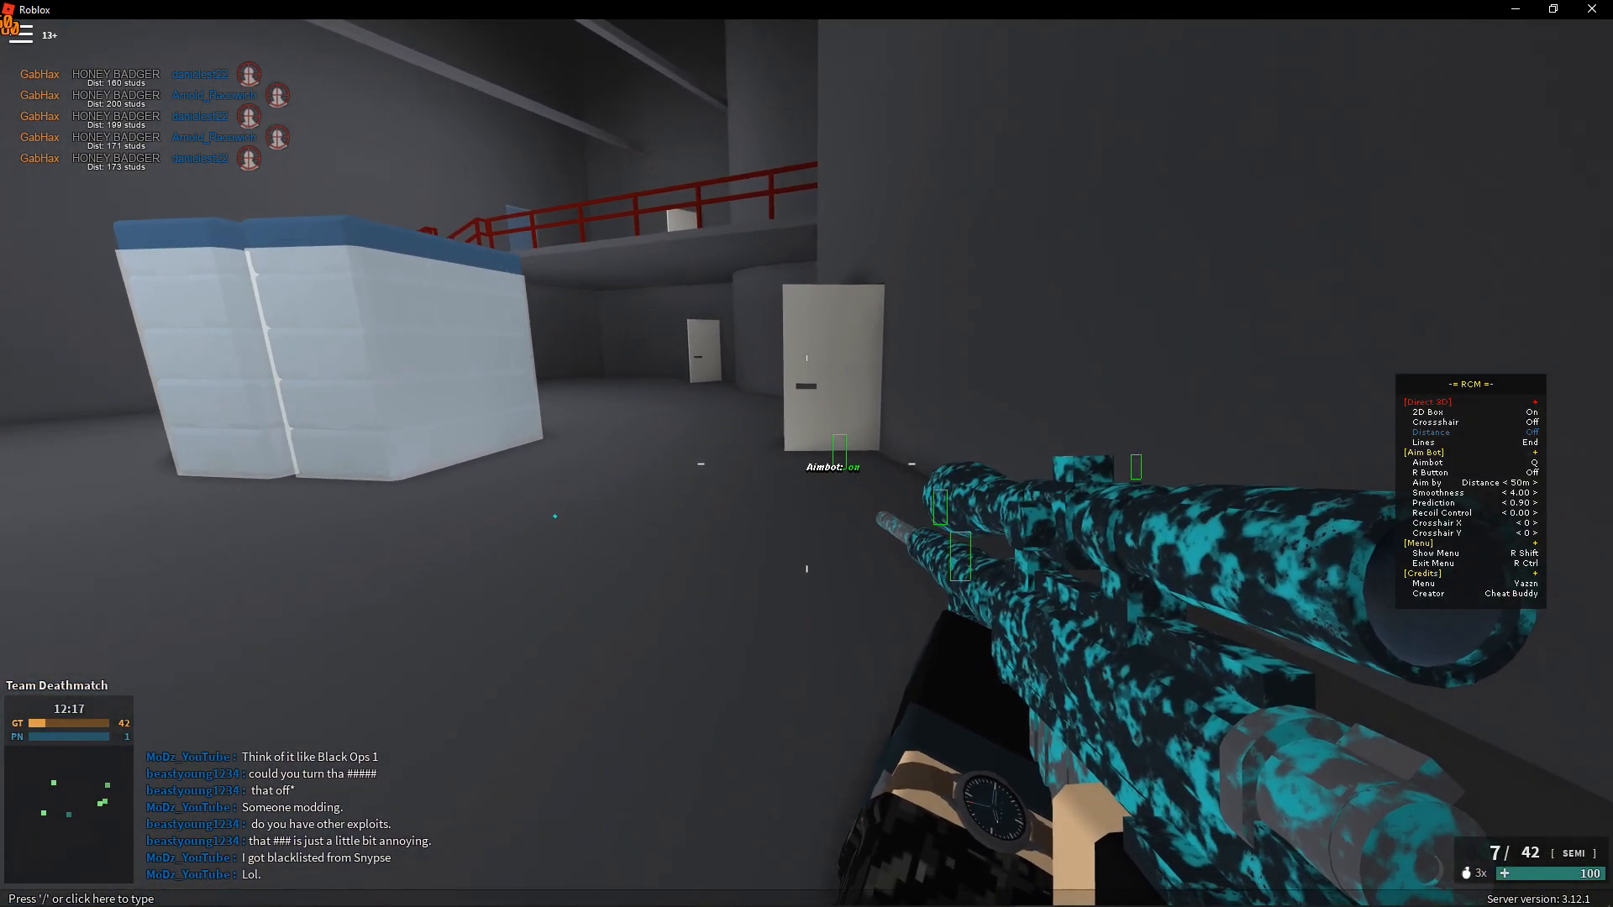
pyautogui.press('2')
pyautogui.press('1')
pyautogui.press('w')
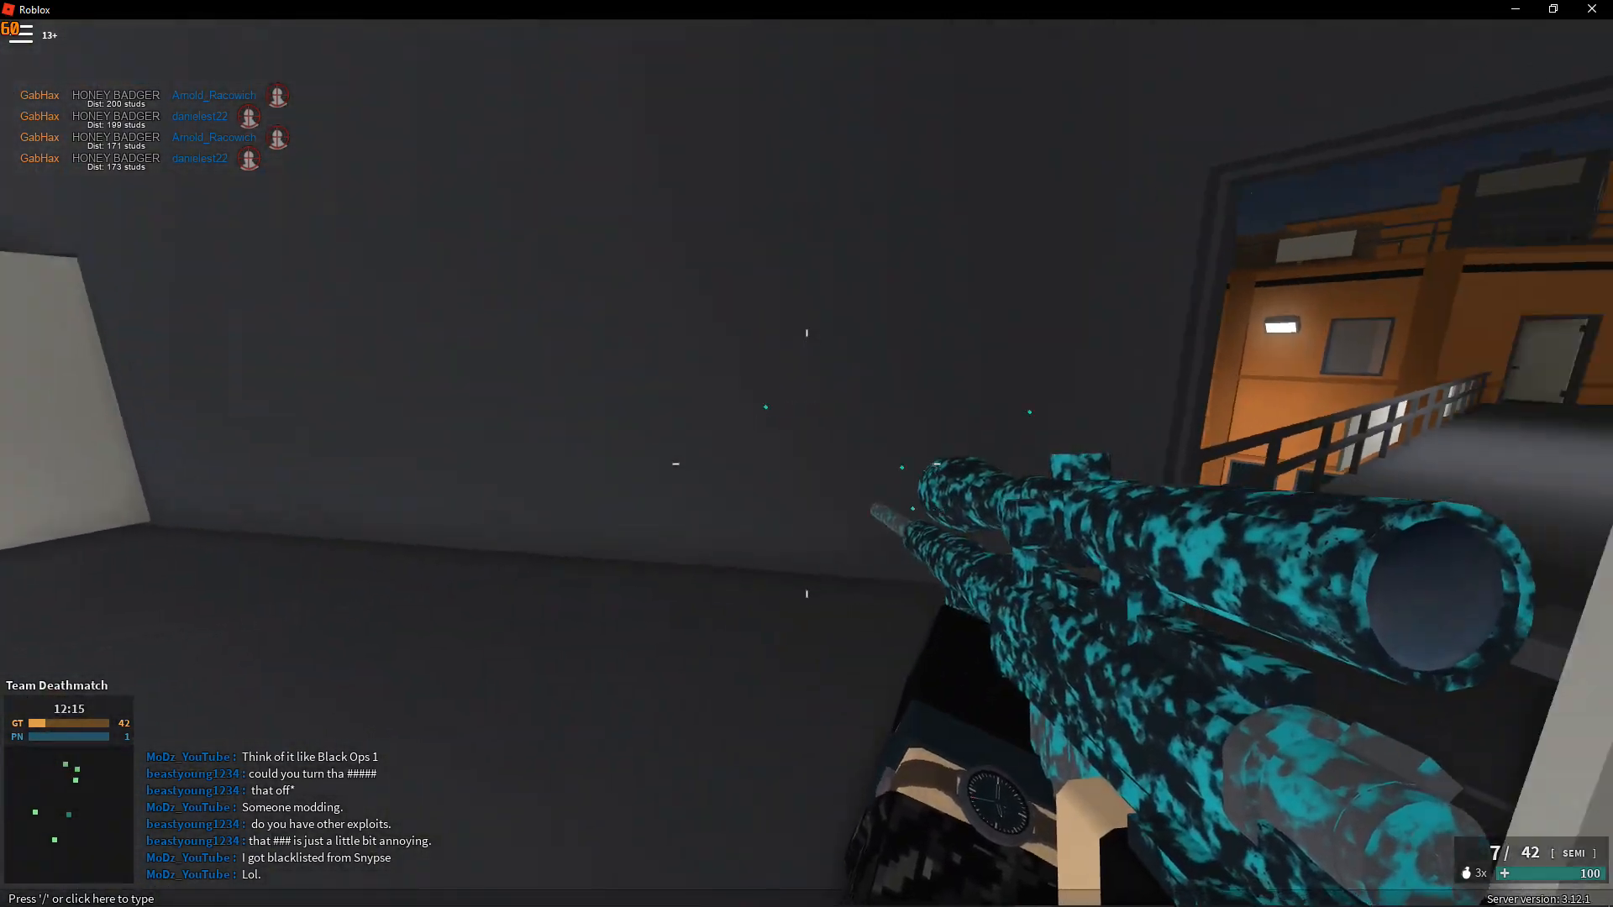
pyautogui.press('2')
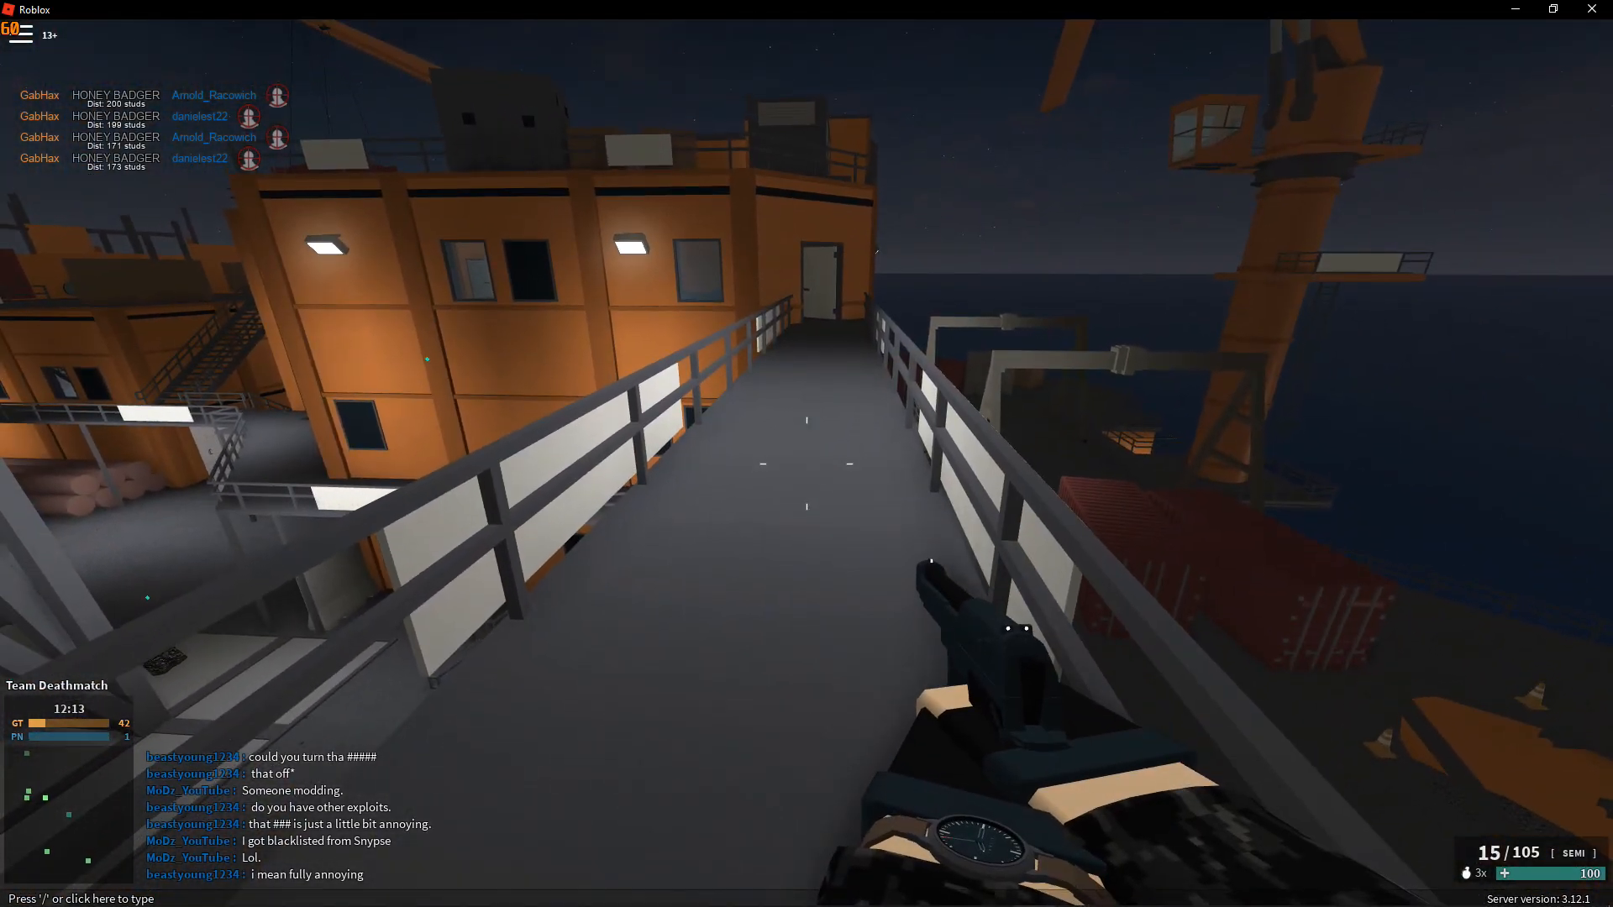
pyautogui.hotkey('alt', 'Tab')
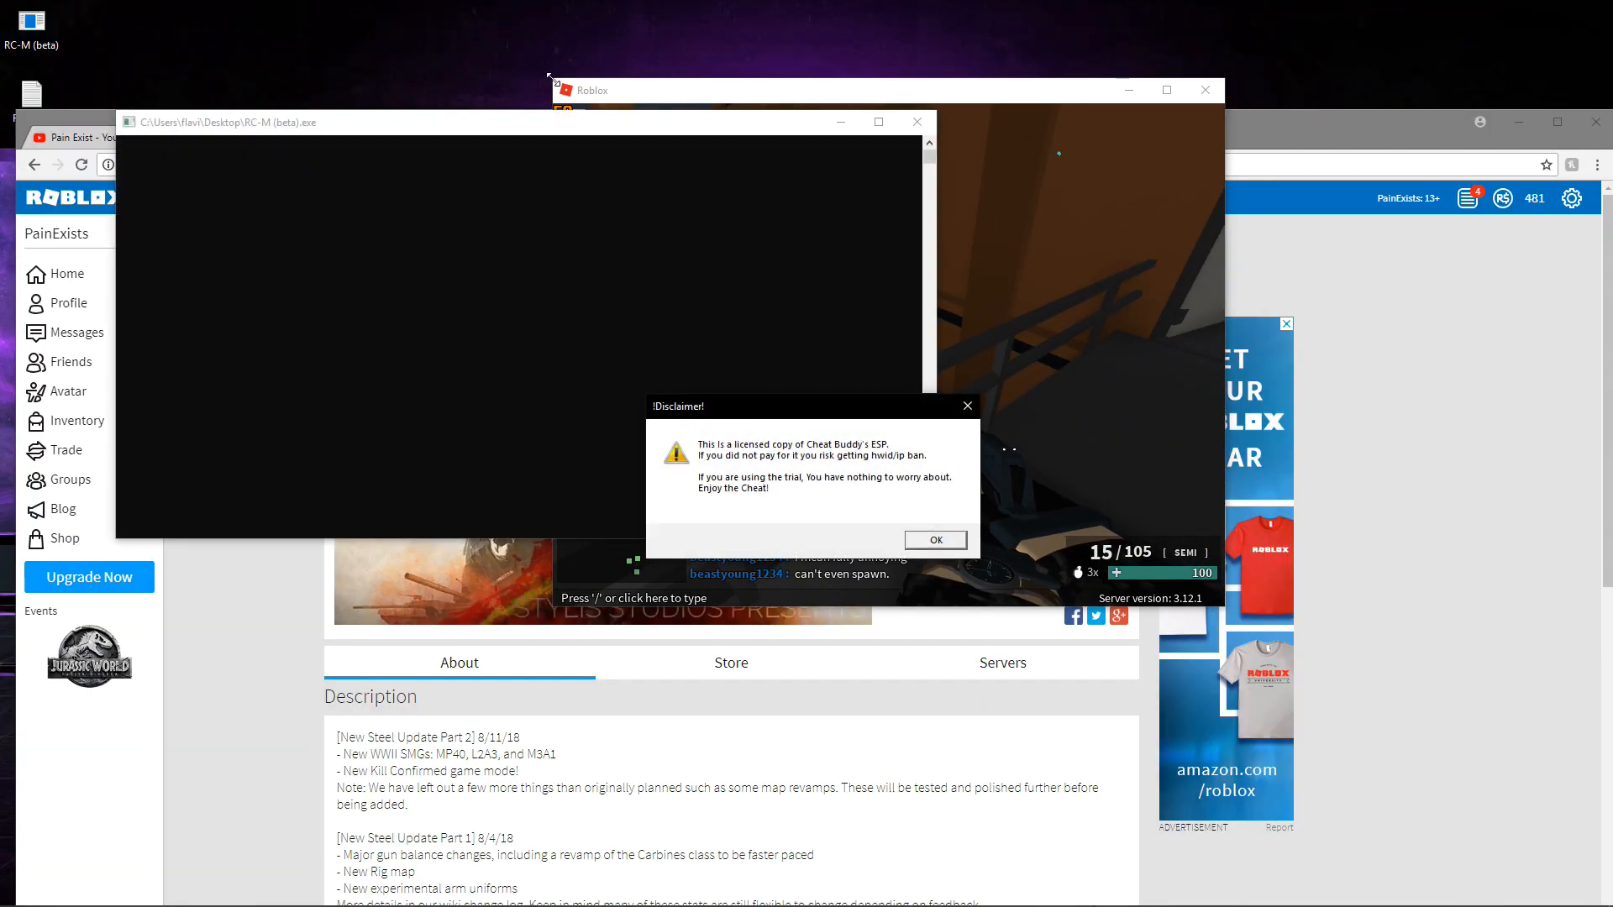
pyautogui.click(933, 540)
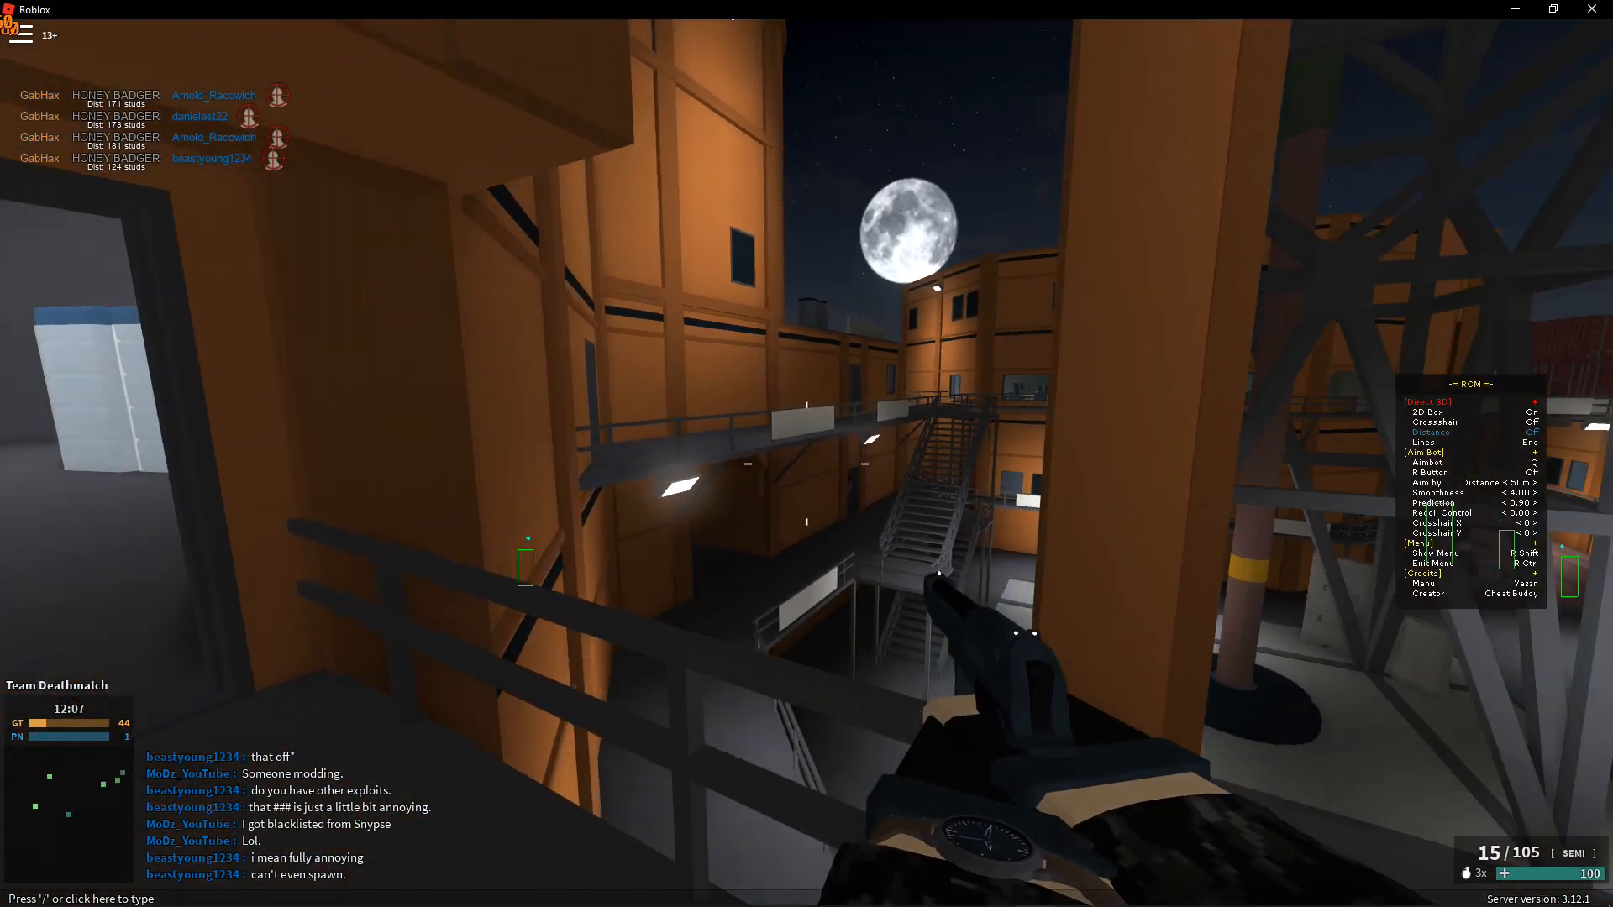
# Walk along the walkway toward the deck stairs, swap to the pistol and fire at a boxed enemy
pyautogui.press('w')
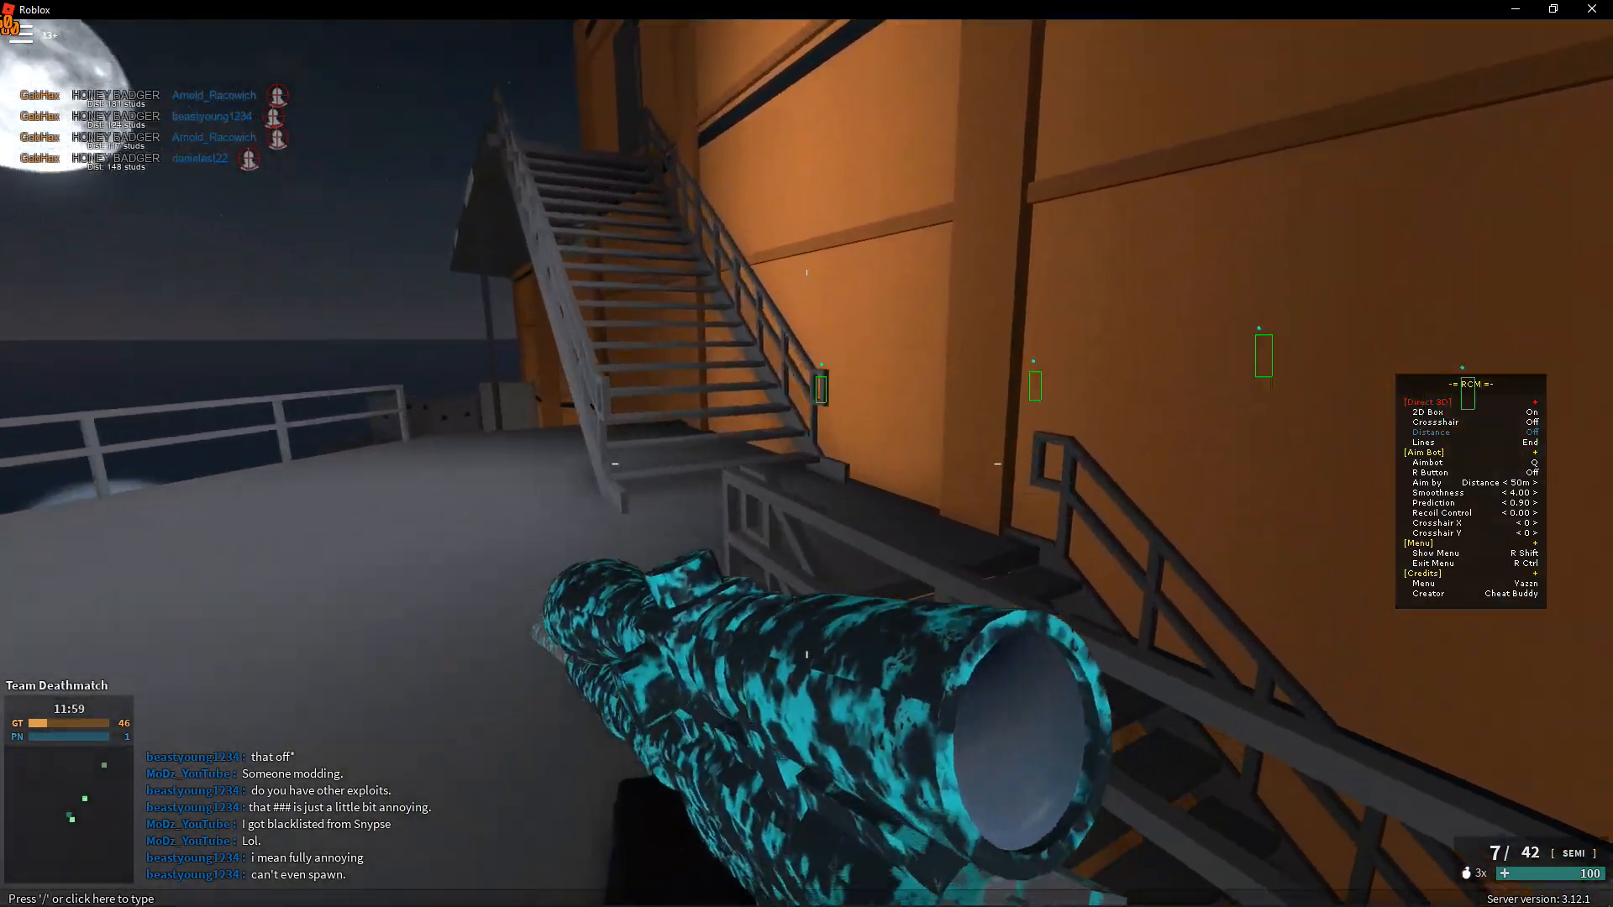
pyautogui.press('2')
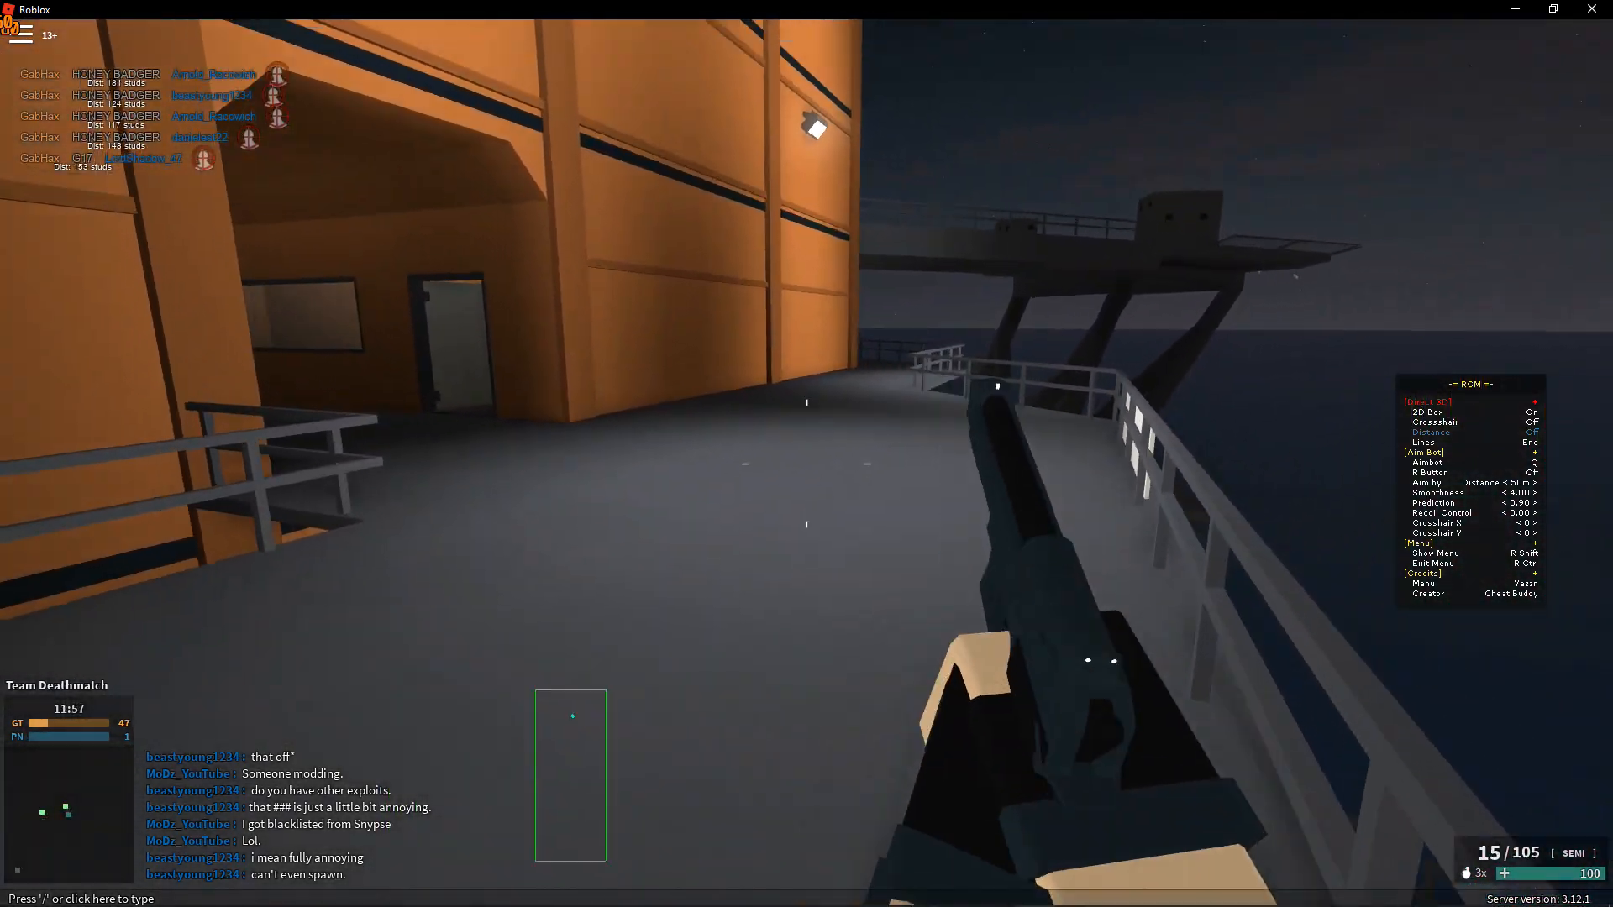
pyautogui.press('w')
pyautogui.press('w')
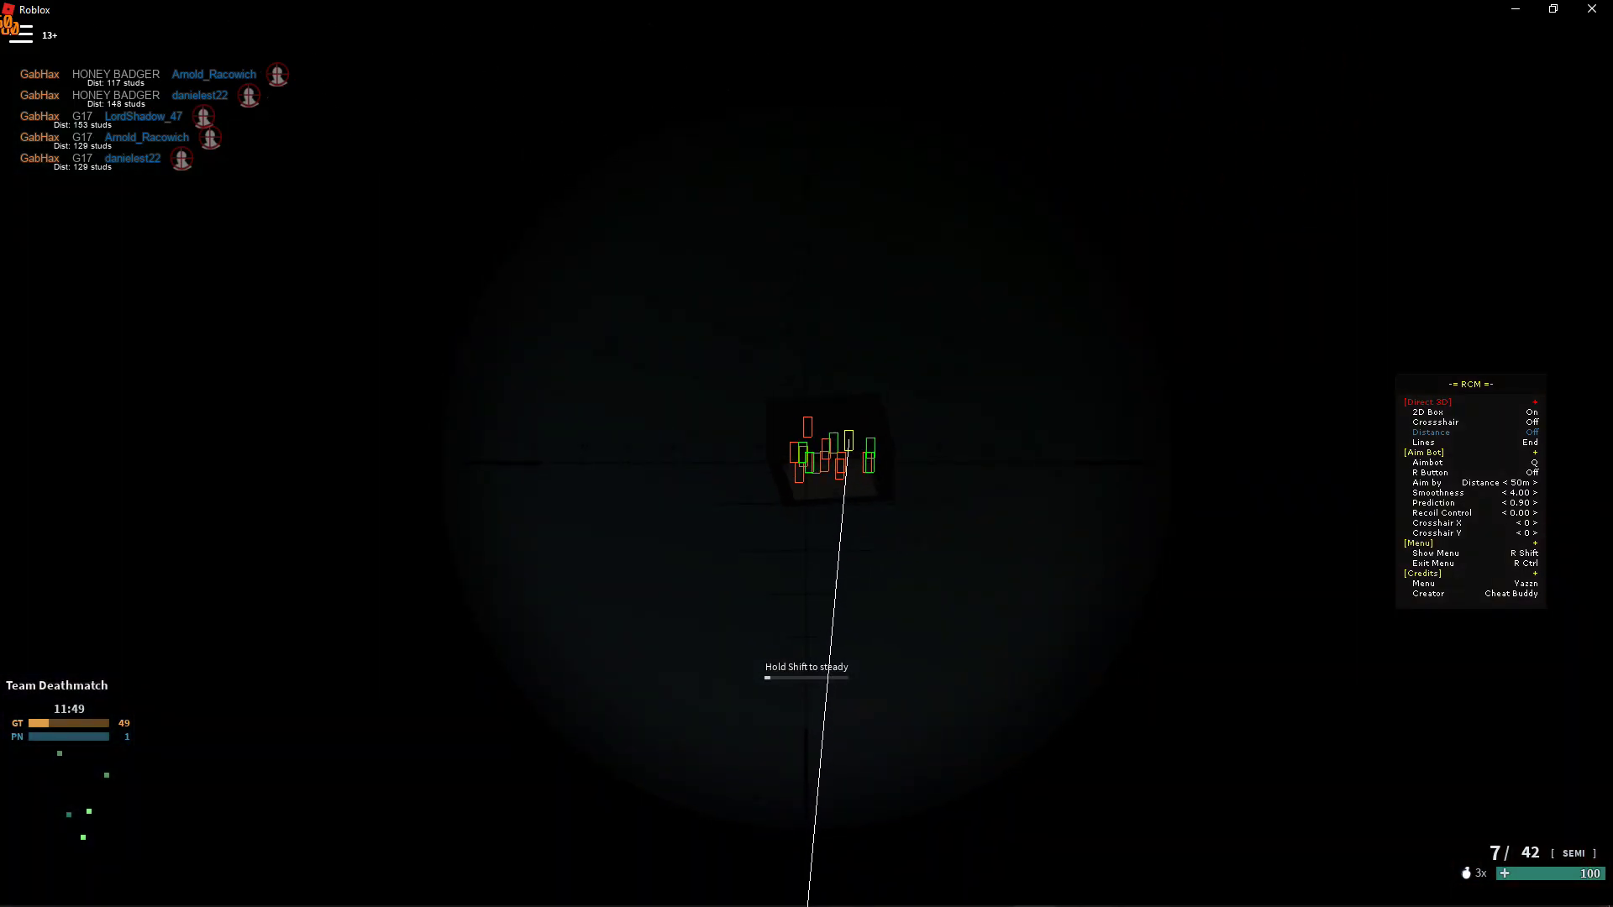
pyautogui.click(807, 454)
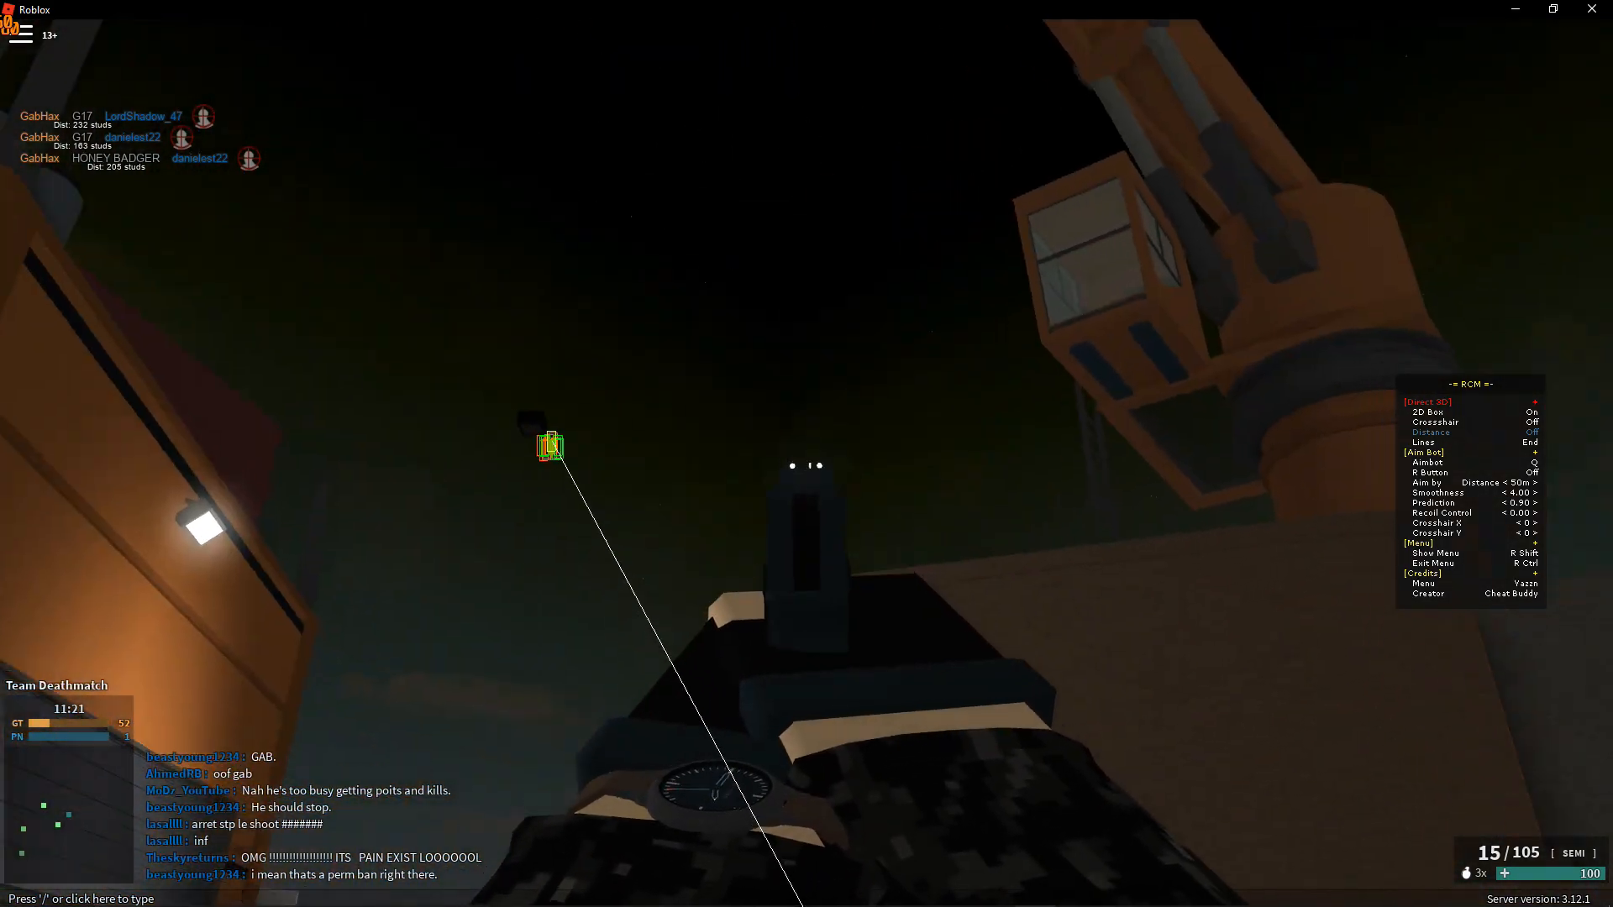
# Drop out of aim-down-sights and advance down the corridor toward the white boxes
pyautogui.rightClick(806, 455)
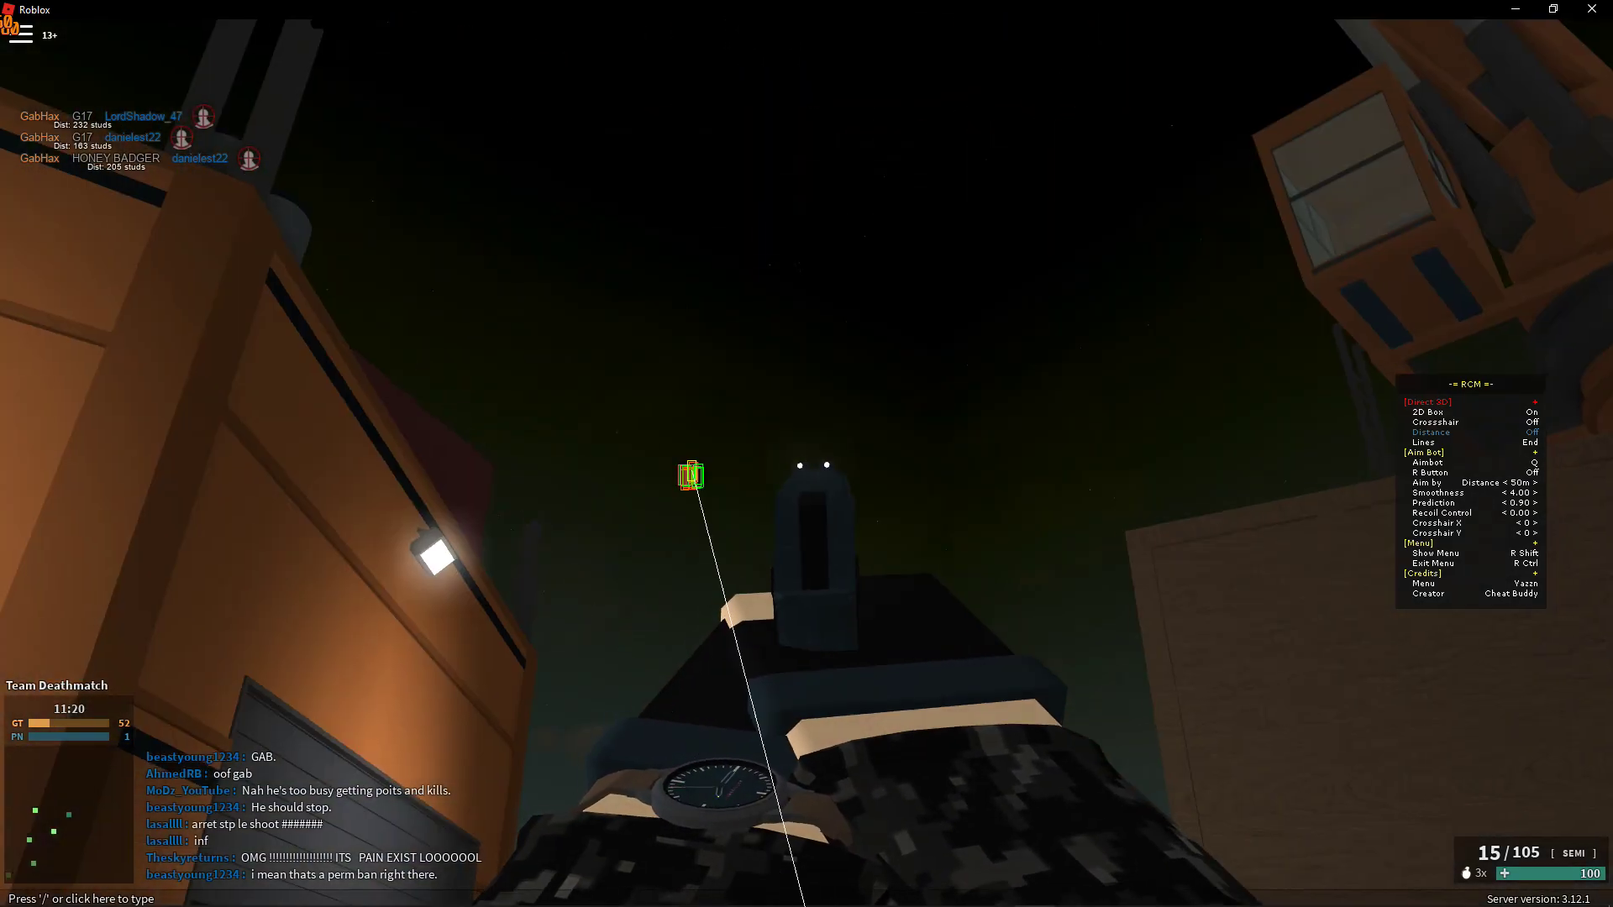
pyautogui.rightClick(807, 453)
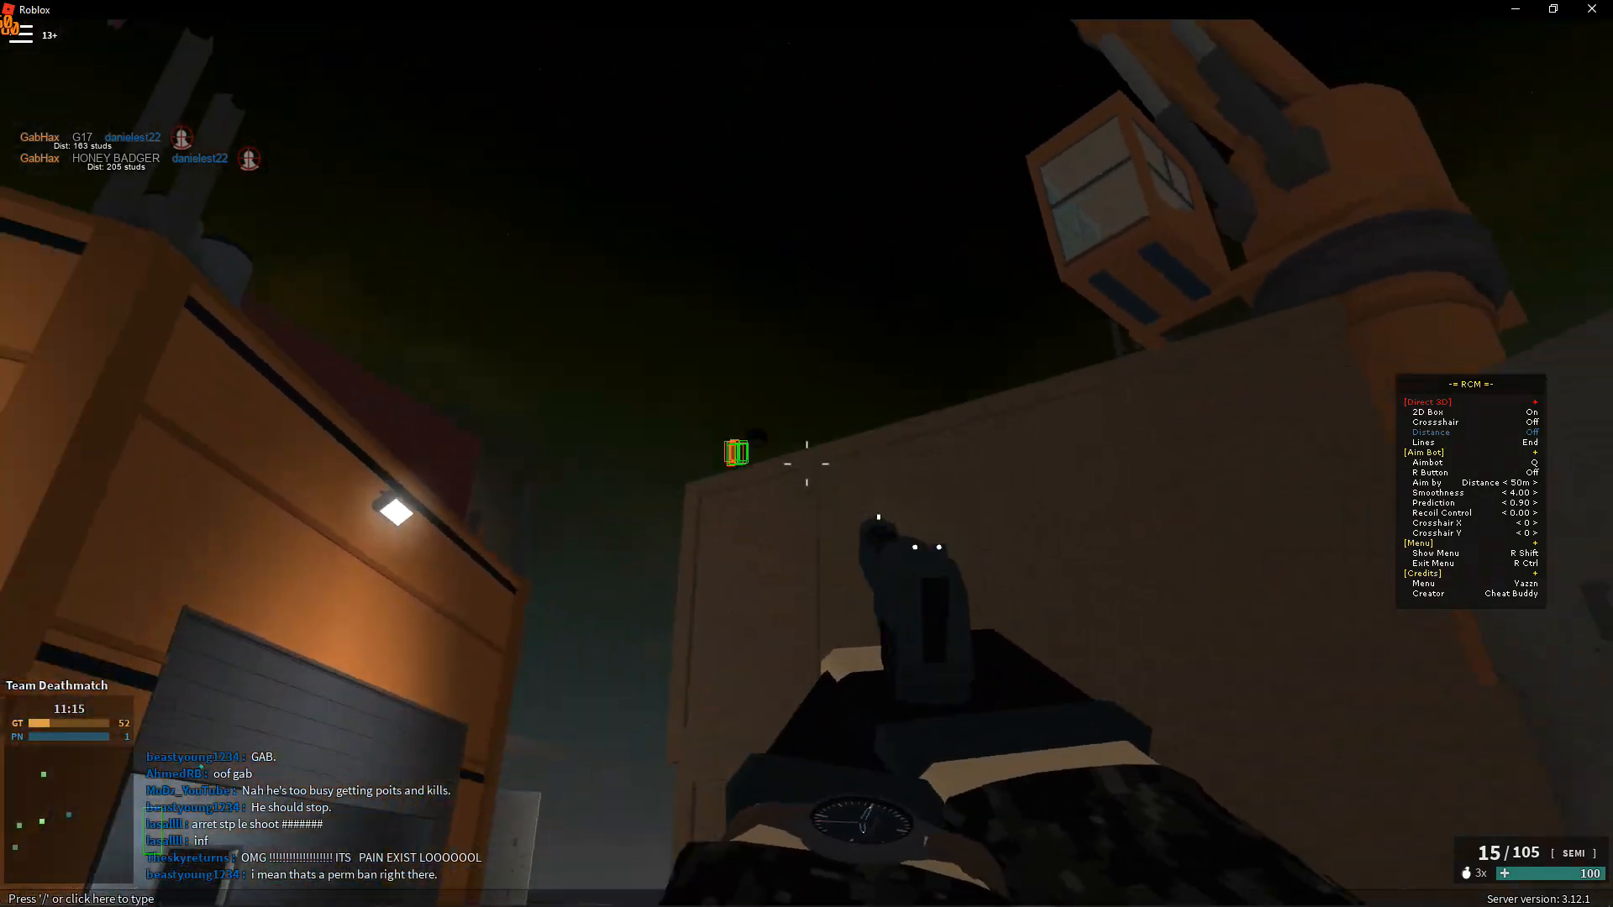
pyautogui.press('w')
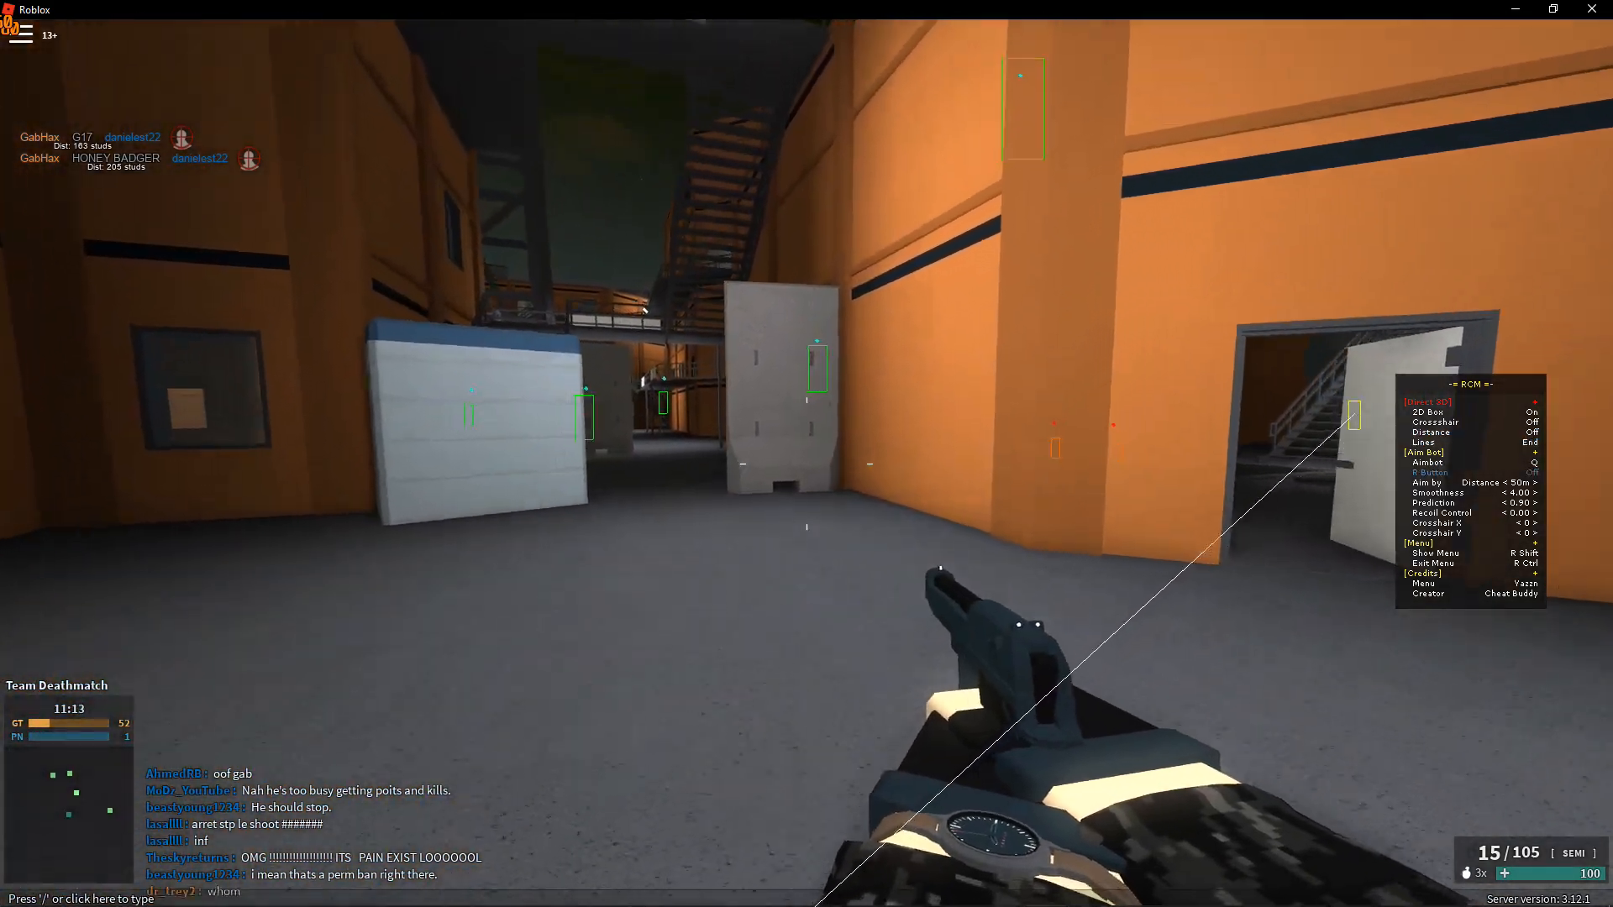
pyautogui.press('w')
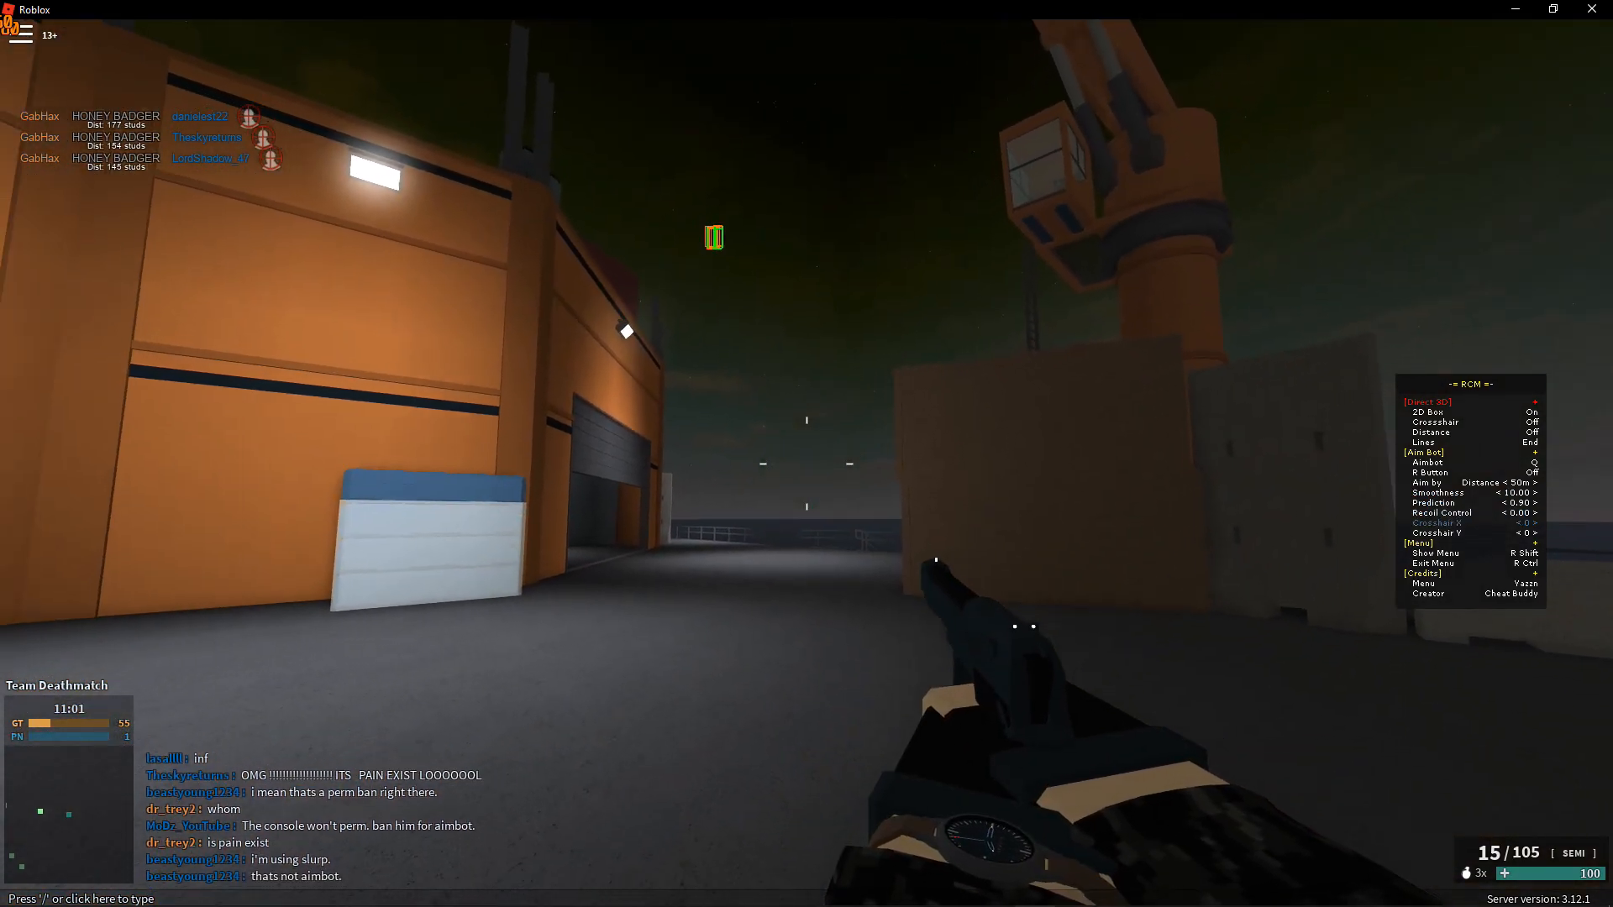
# Raise Recoil Control to 0.50 in the RCM overlay, then fire the pistol at the enemy by the crates and reload
pyautogui.press('Up')
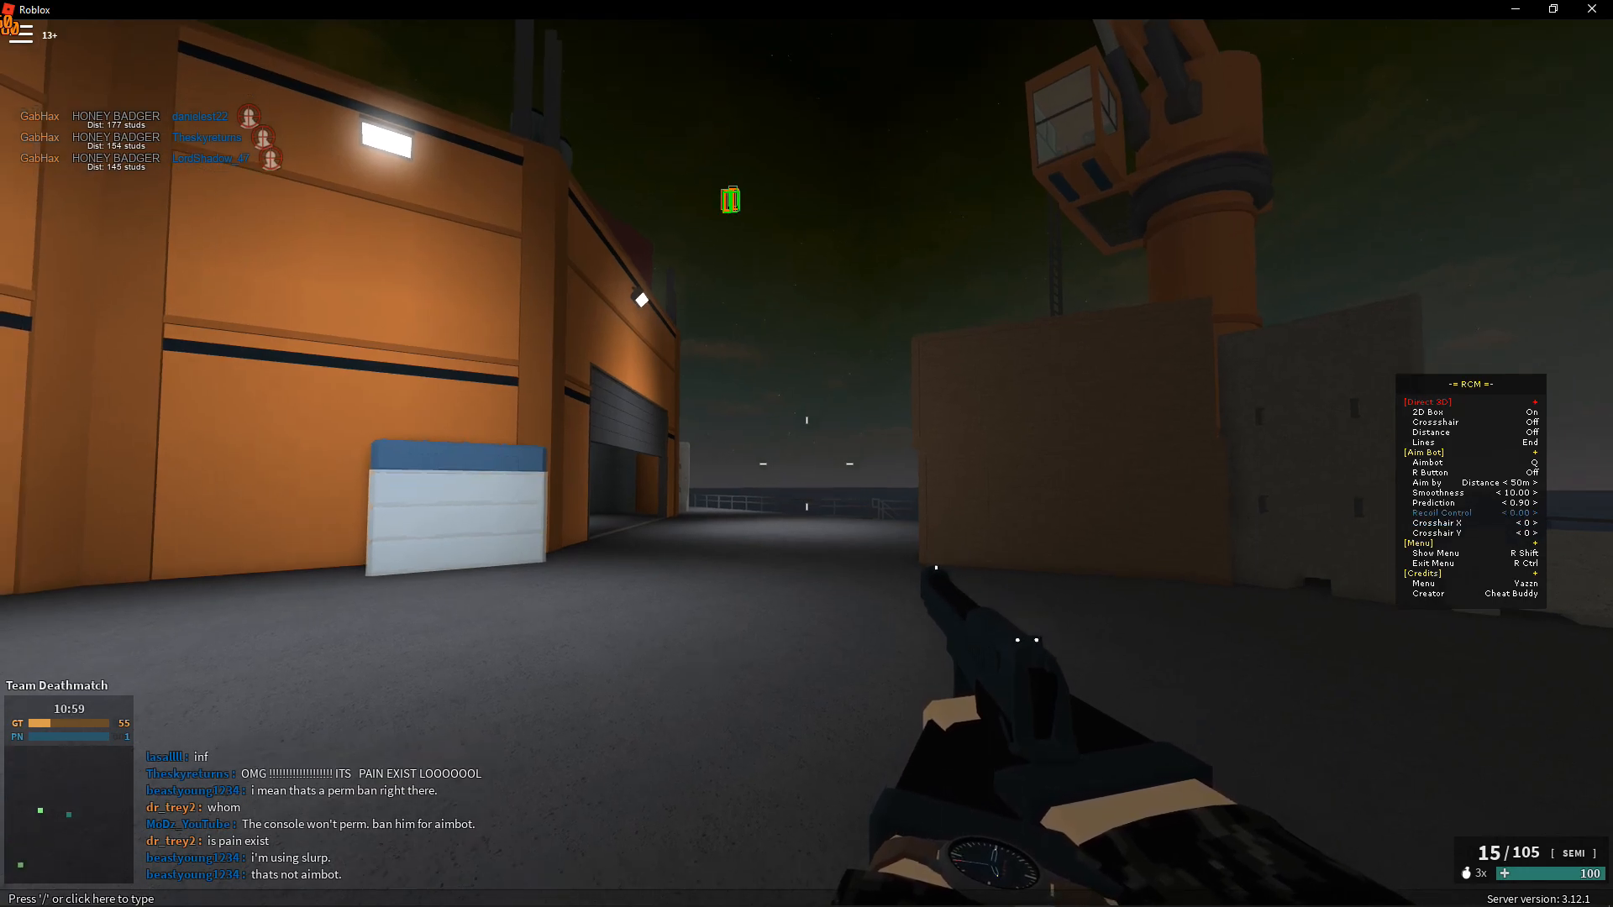
pyautogui.press('Right')
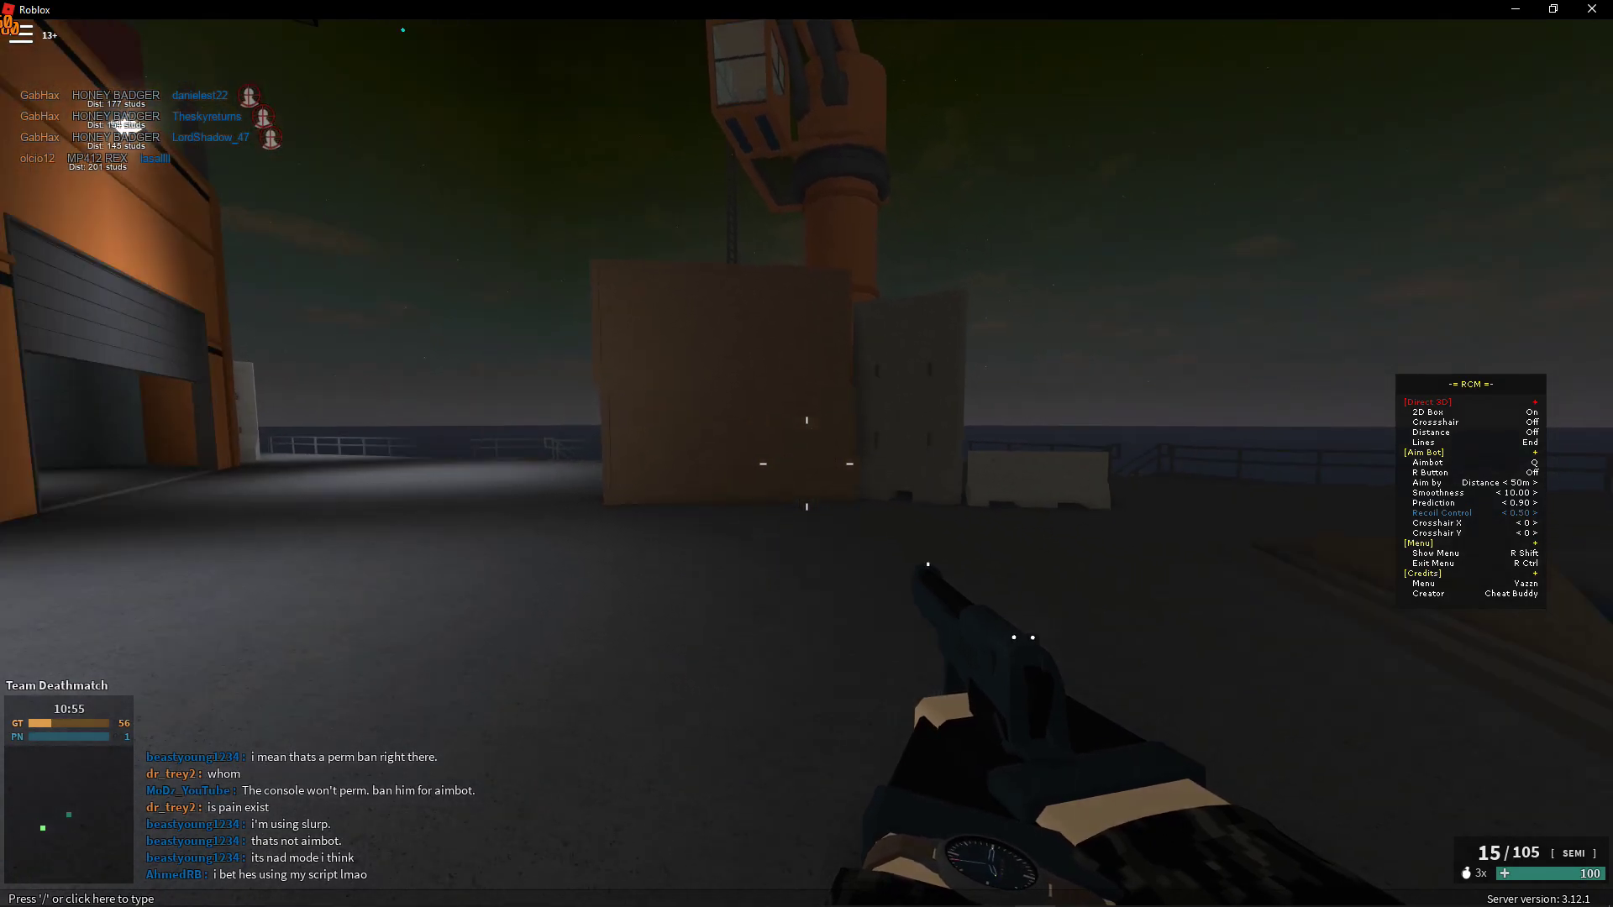
pyautogui.click(807, 466)
pyautogui.click(806, 467)
pyautogui.click(807, 467)
pyautogui.click(807, 466)
pyautogui.click(806, 467)
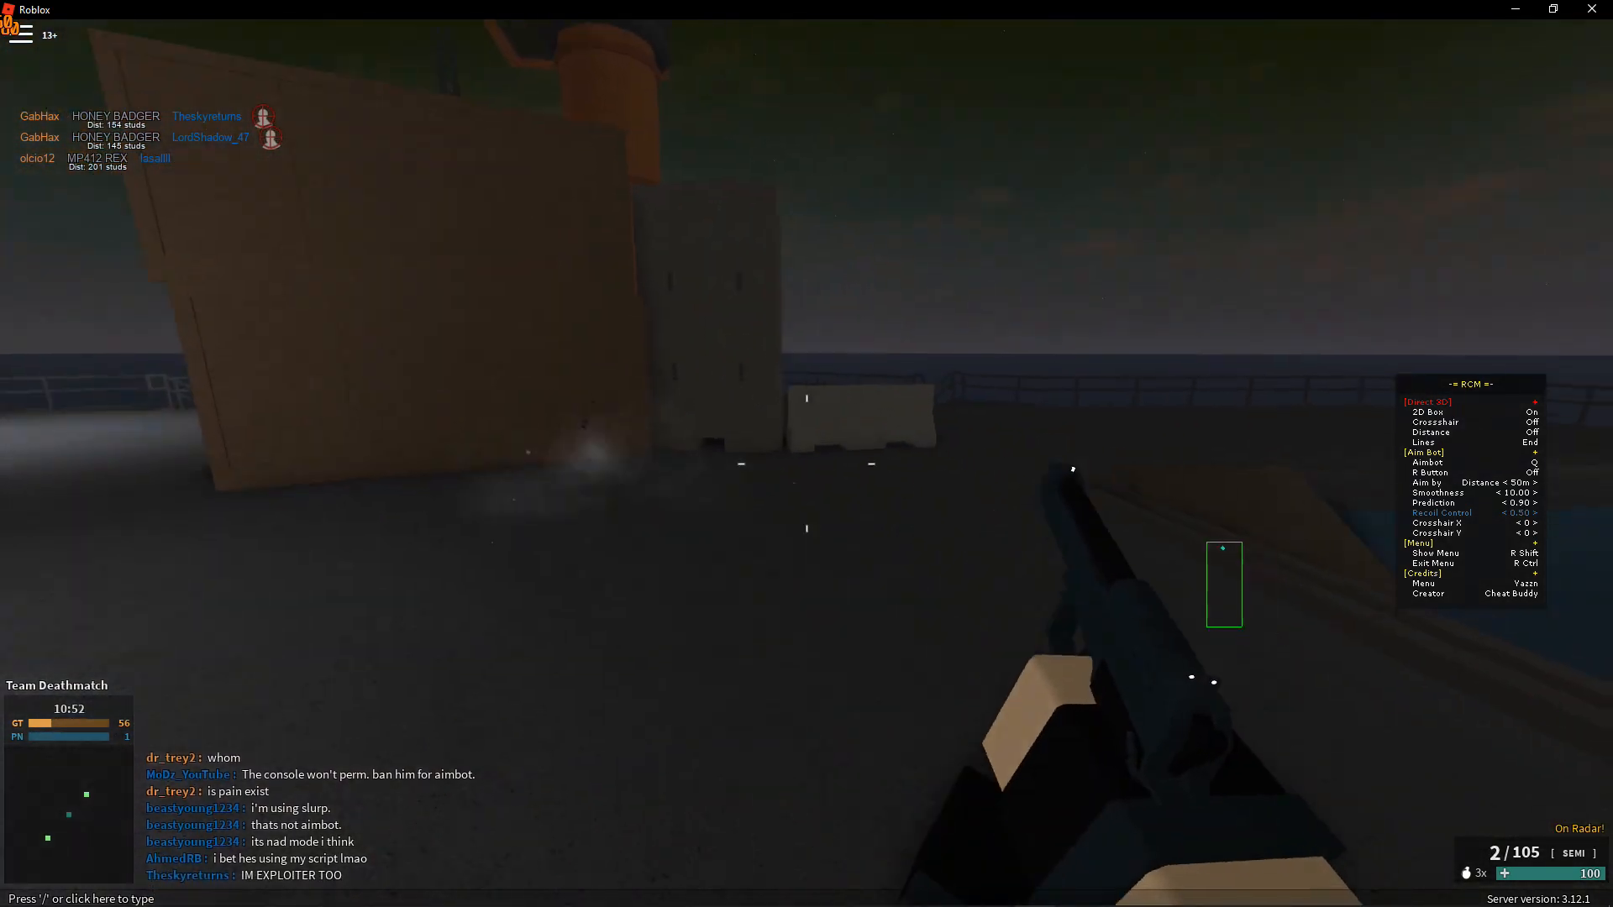
pyautogui.press('r')
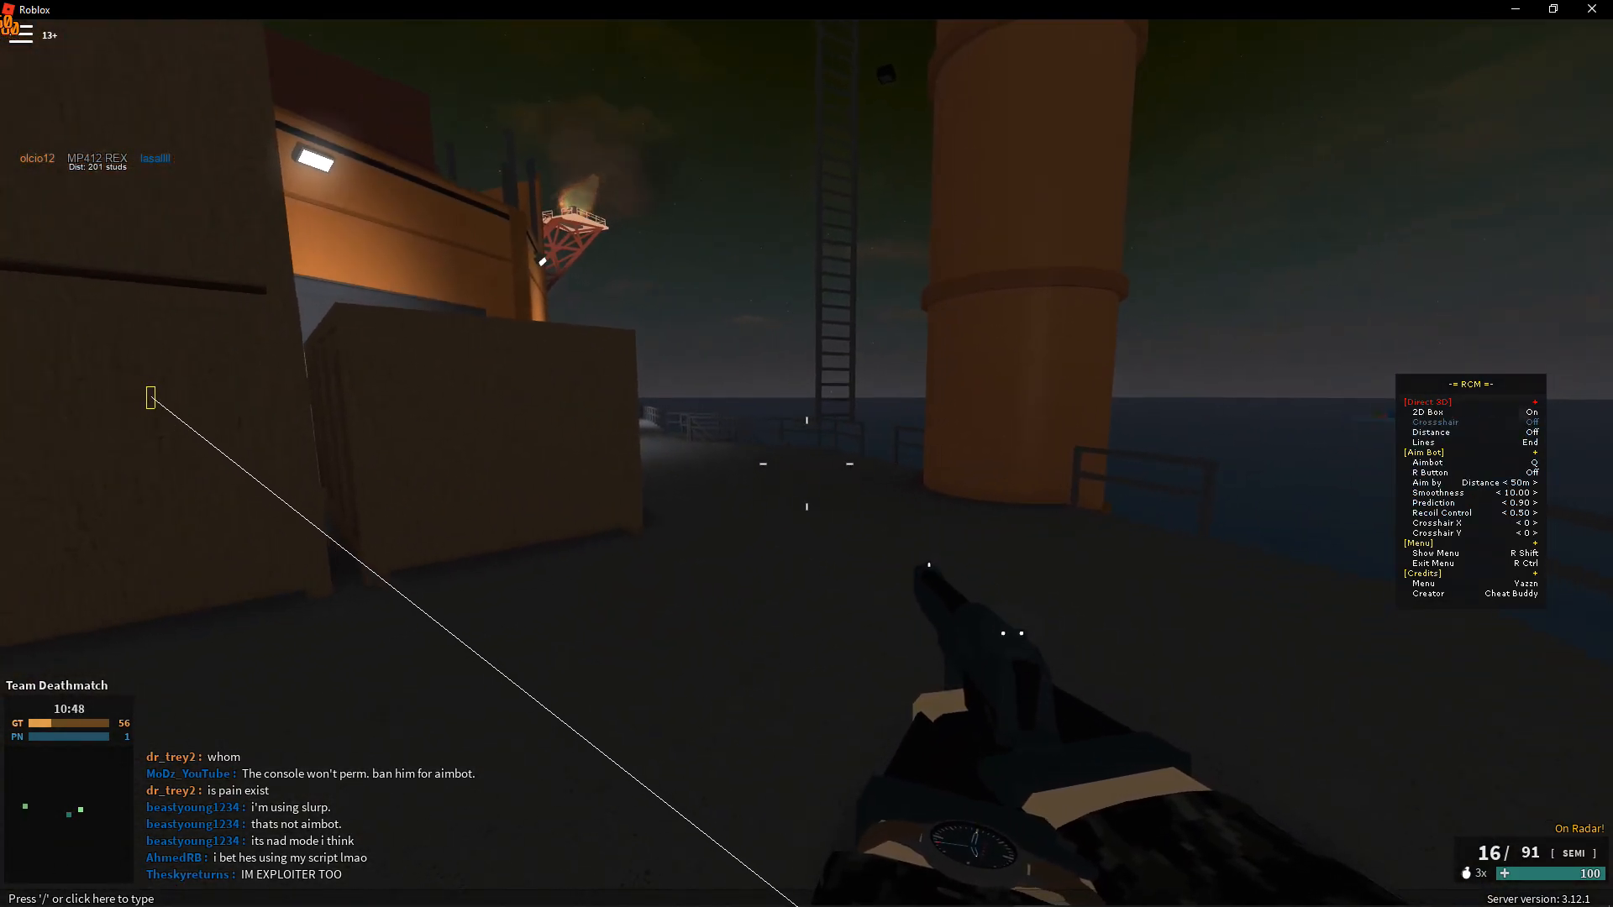
# Cycle weapons to the melee knife and cross the deck toward the lit tower, swinging the knife
pyautogui.press('1')
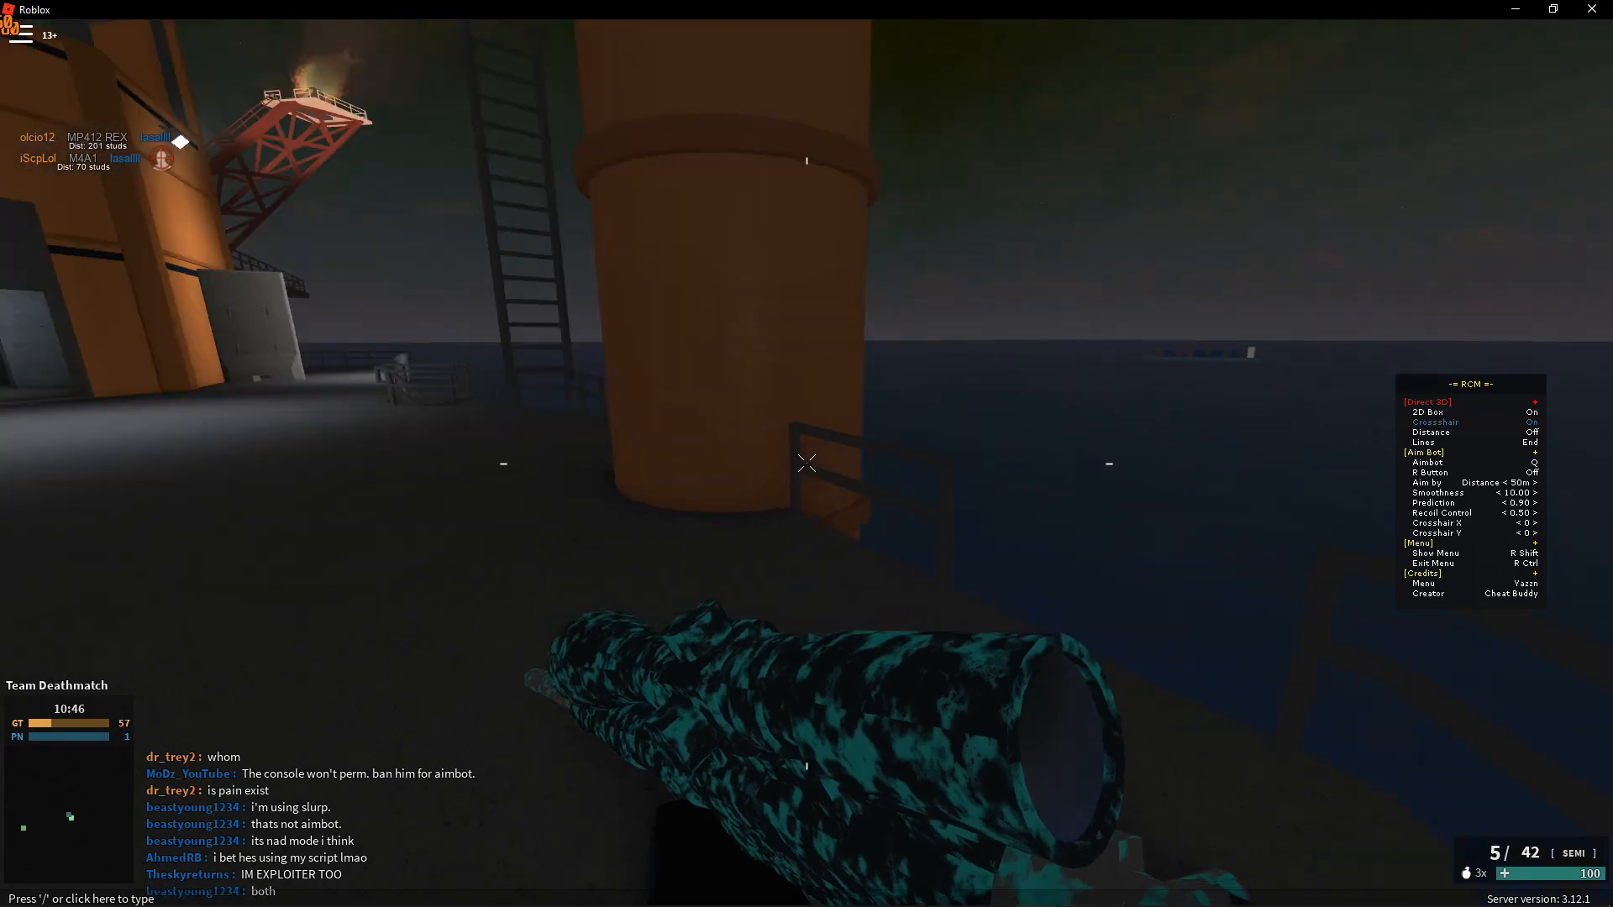
pyautogui.press('2')
pyautogui.press('1')
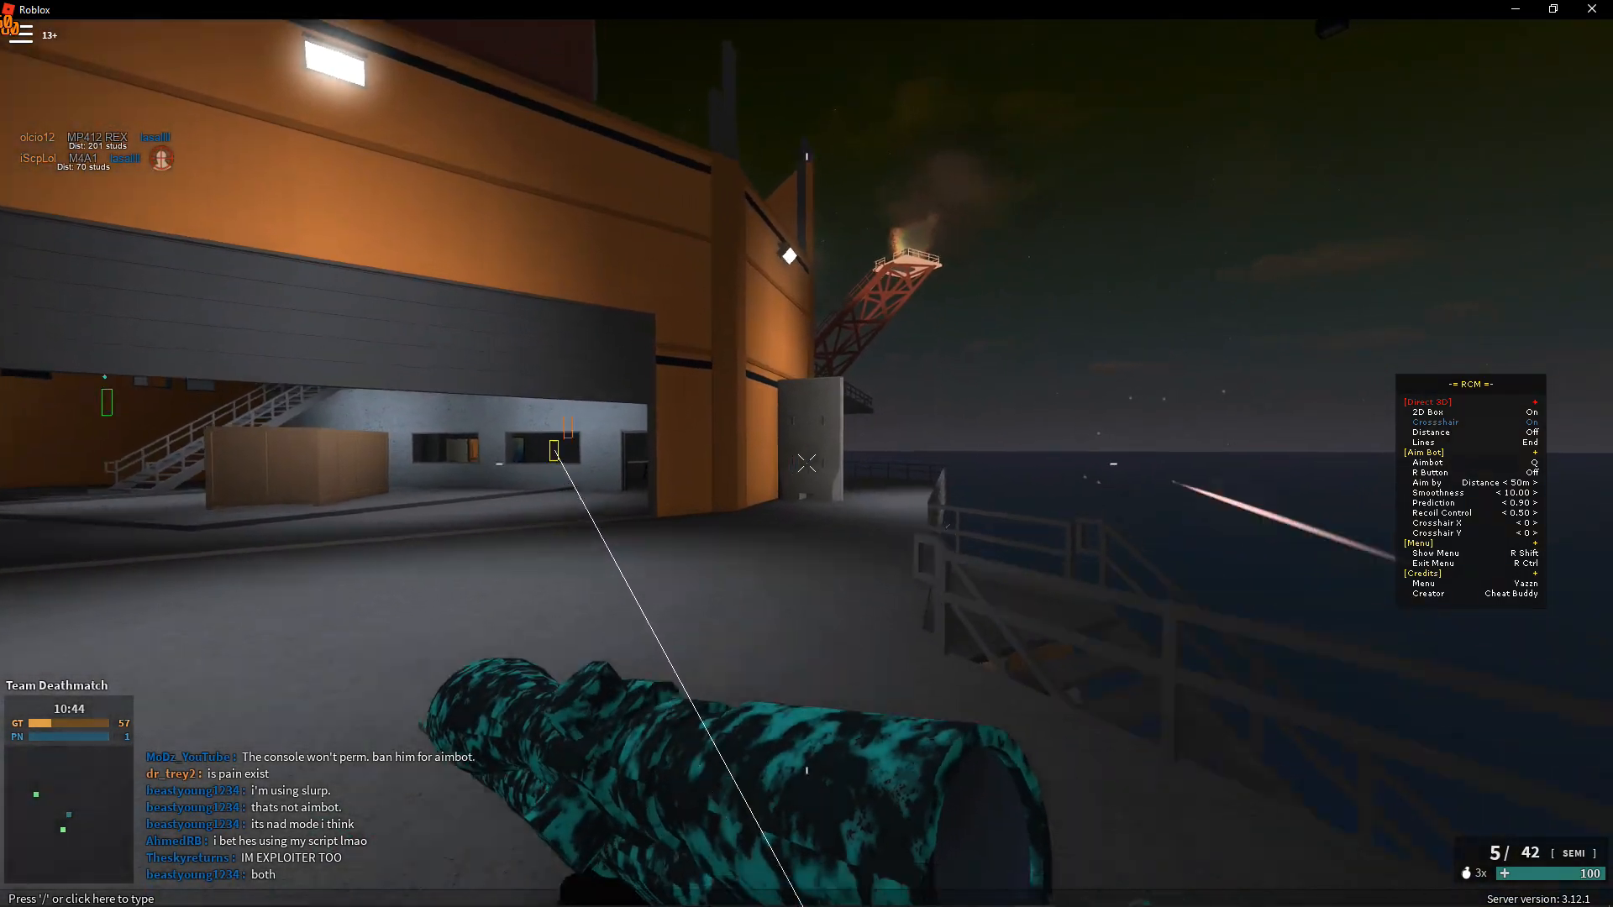
pyautogui.press('2')
pyautogui.press('3')
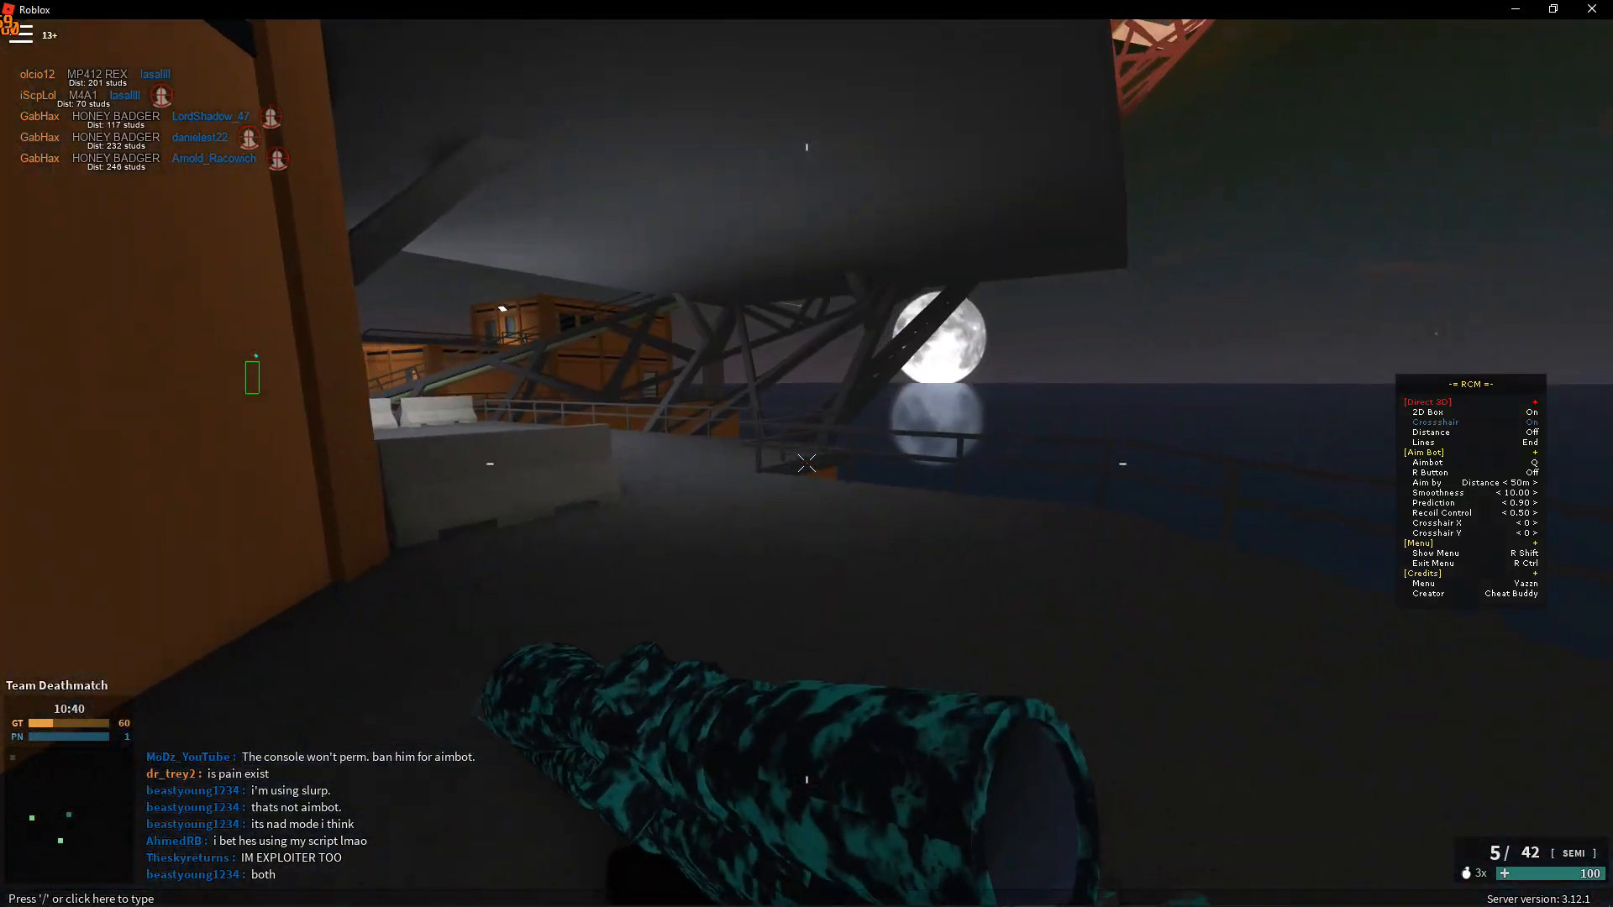
pyautogui.press('3')
pyautogui.press('w')
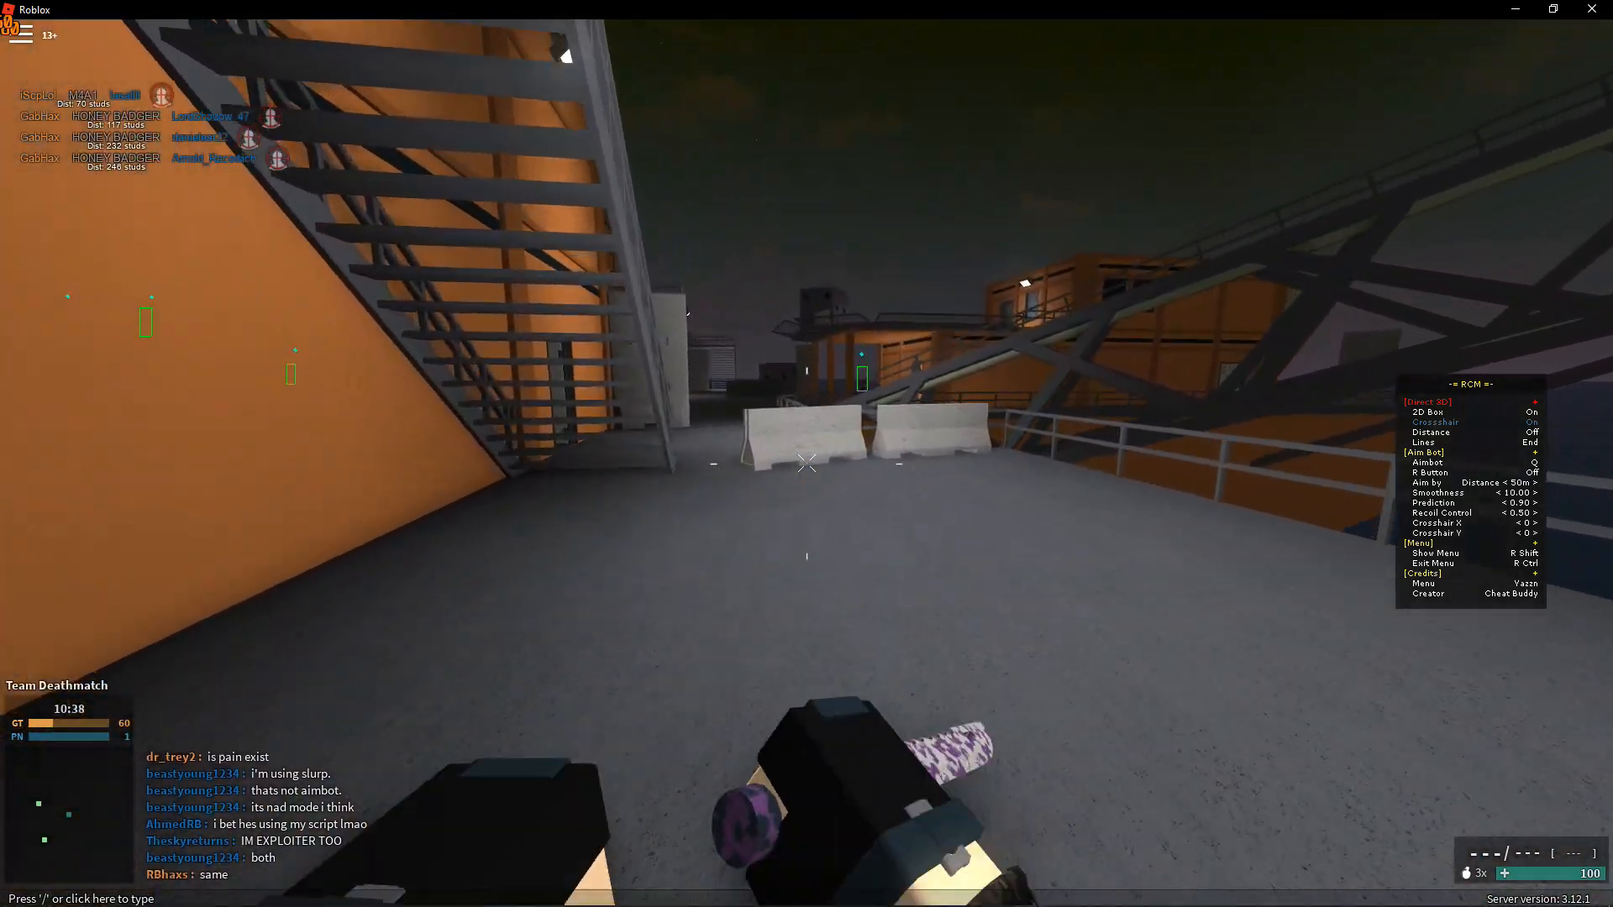
pyautogui.press('w')
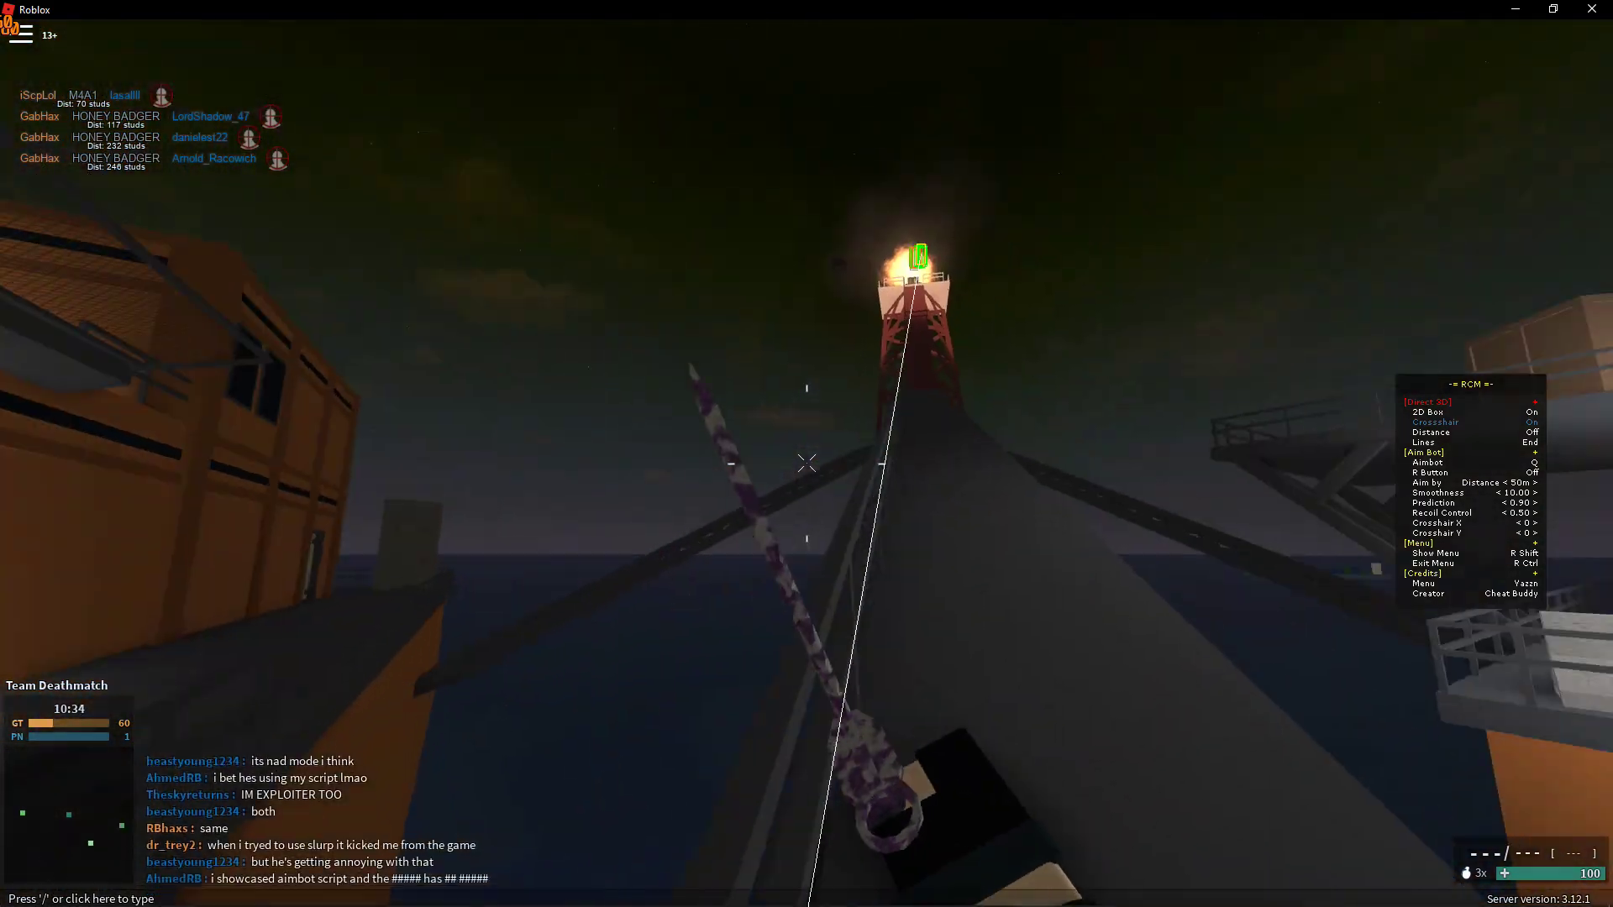
pyautogui.click(806, 463)
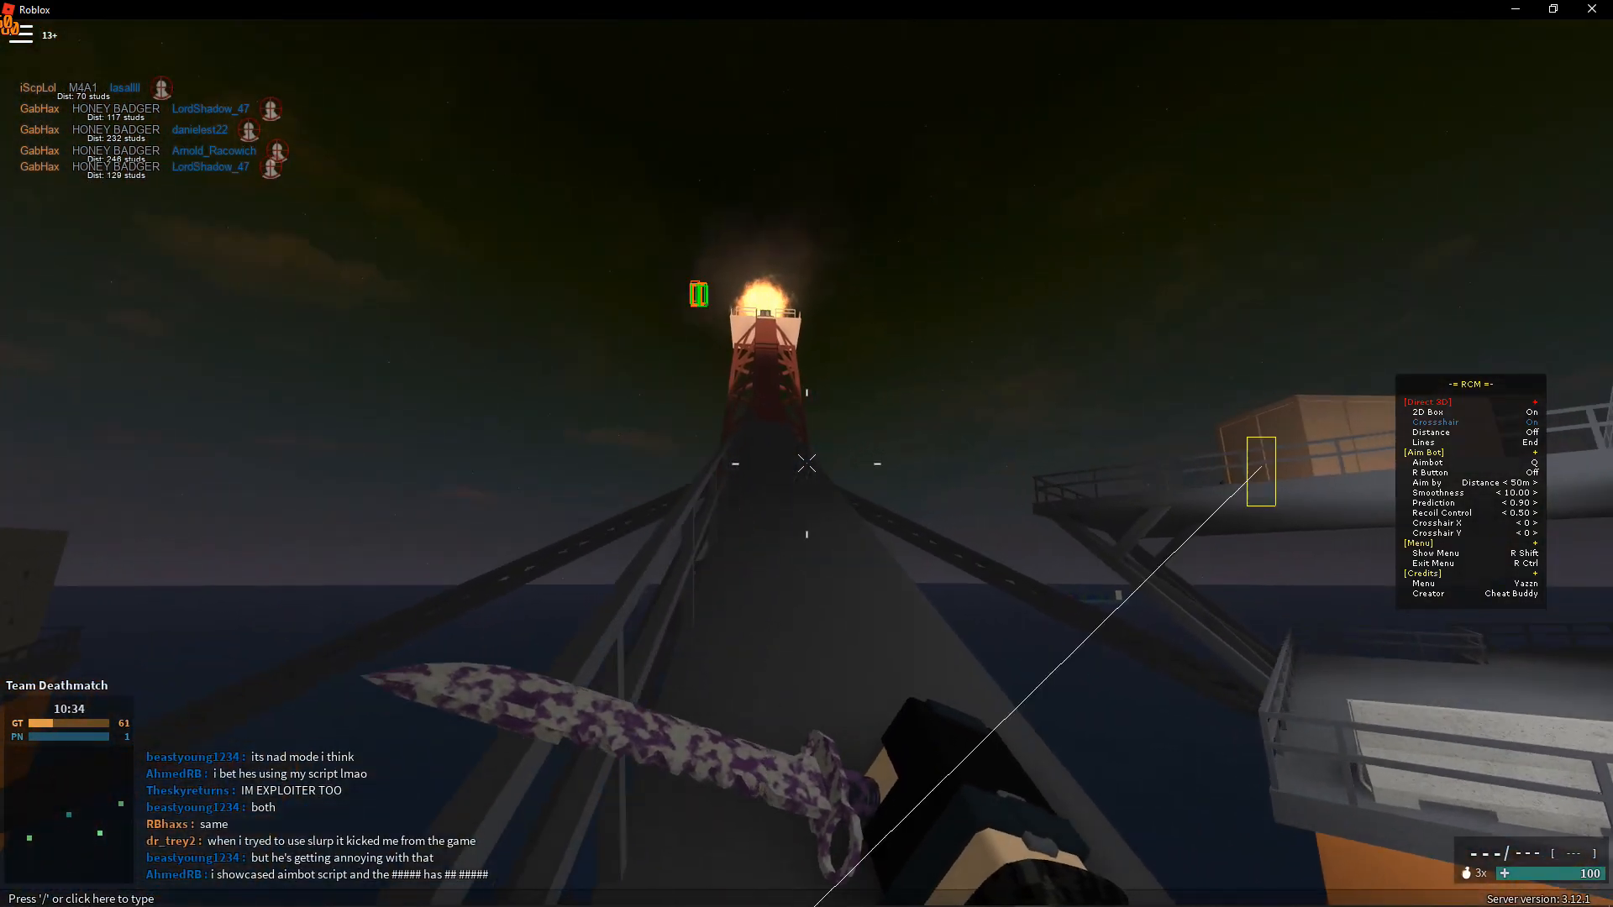
# Advance along the ship deck to the red tower and climb up toward its platform
pyautogui.press('1')
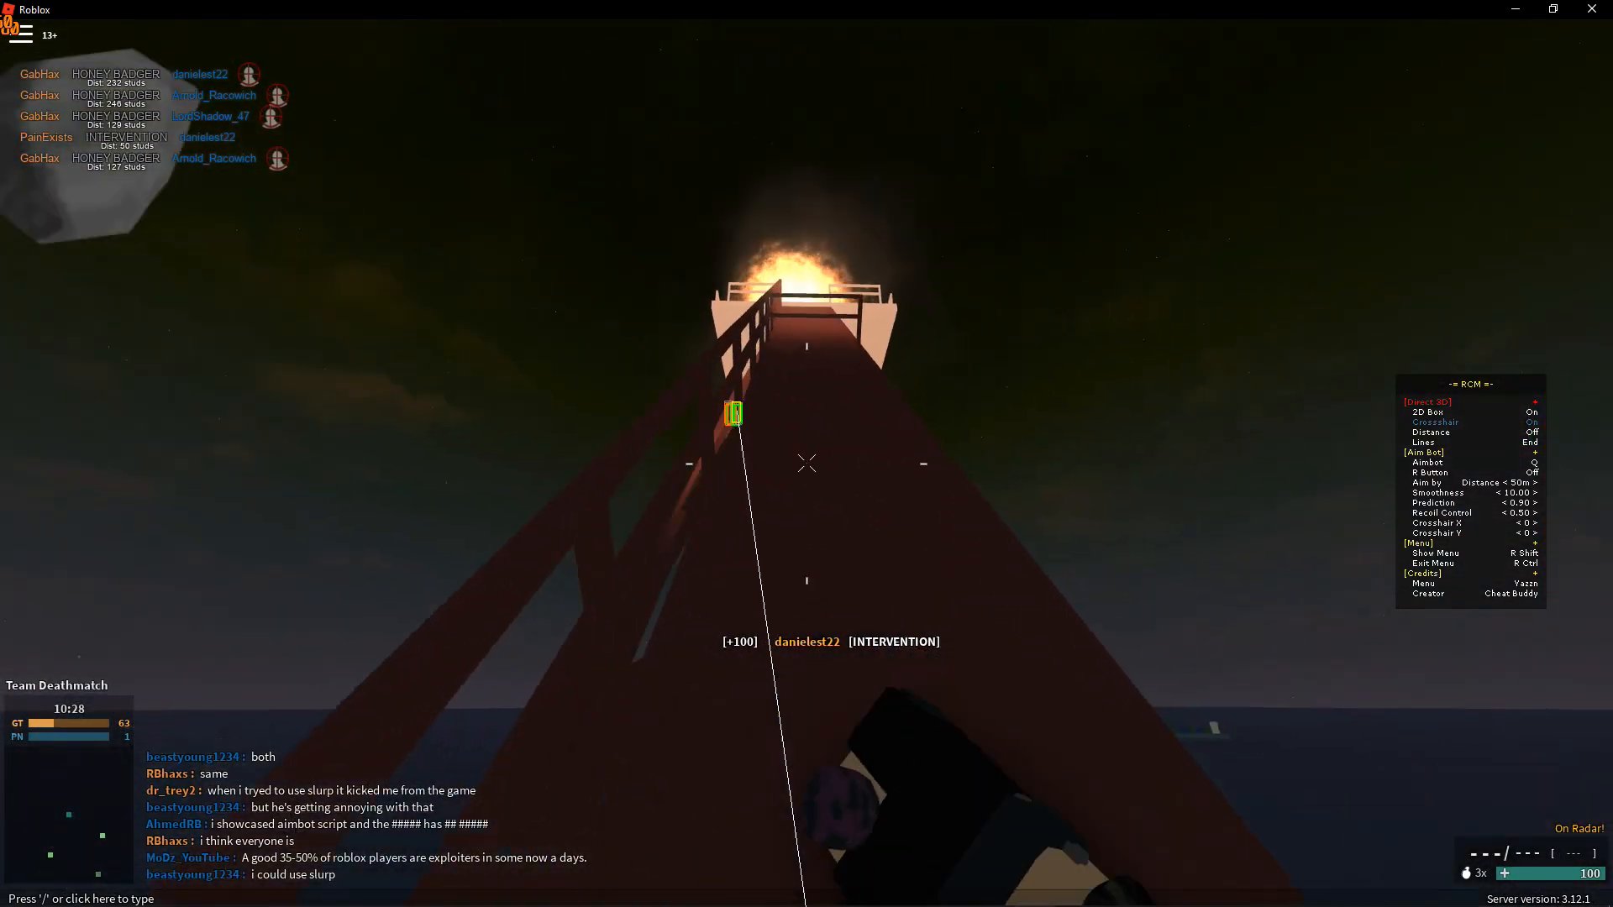
pyautogui.press('w')
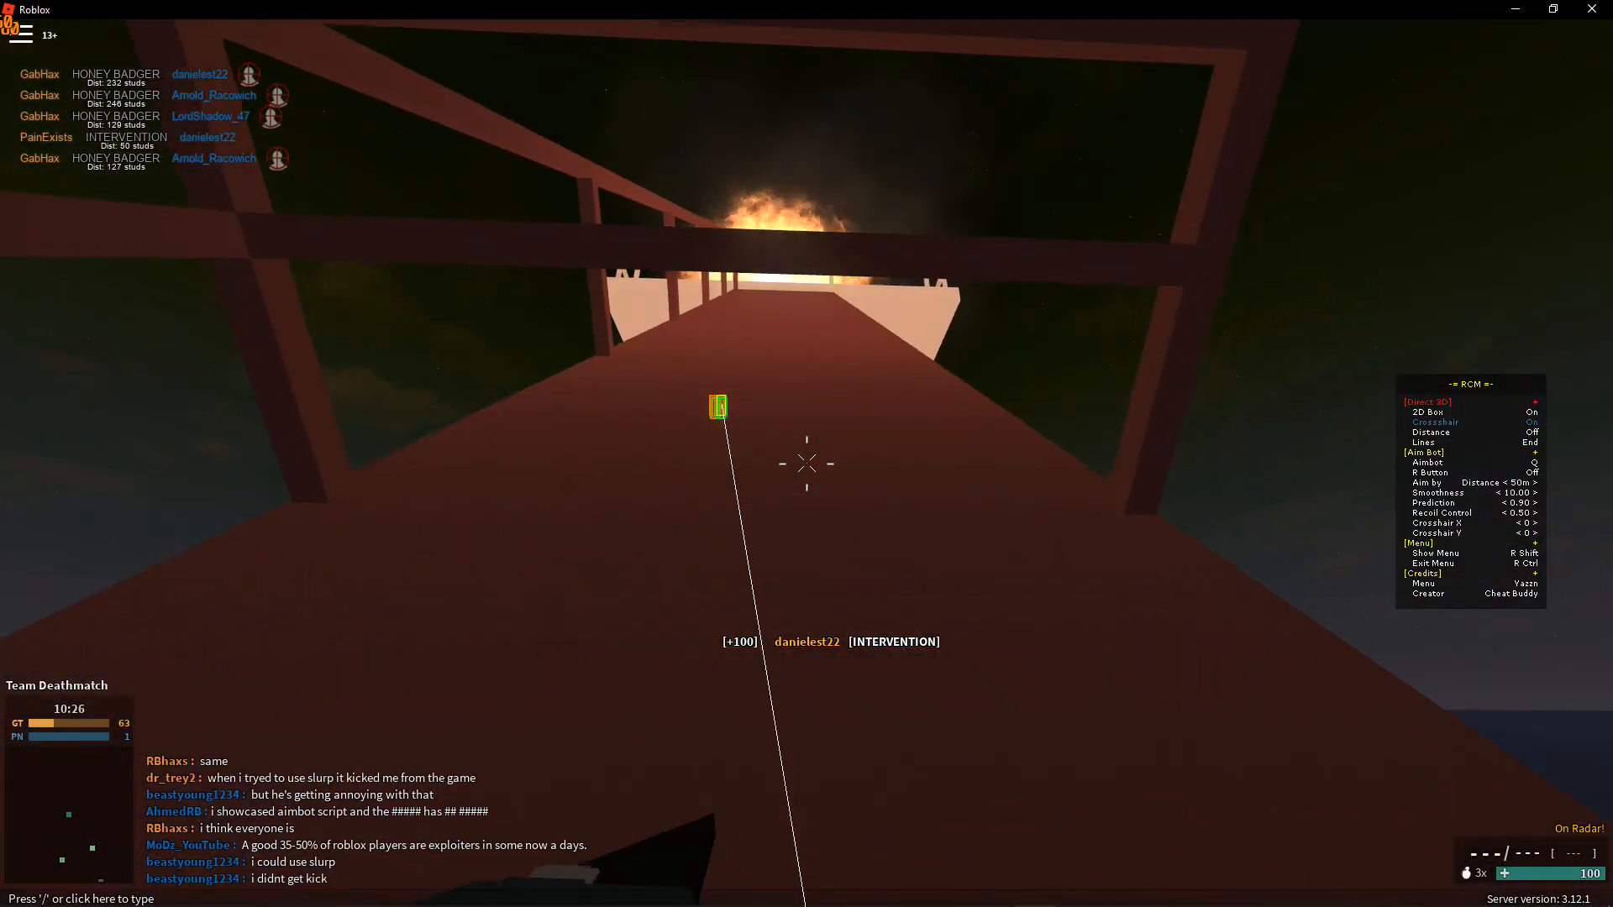
pyautogui.press('w')
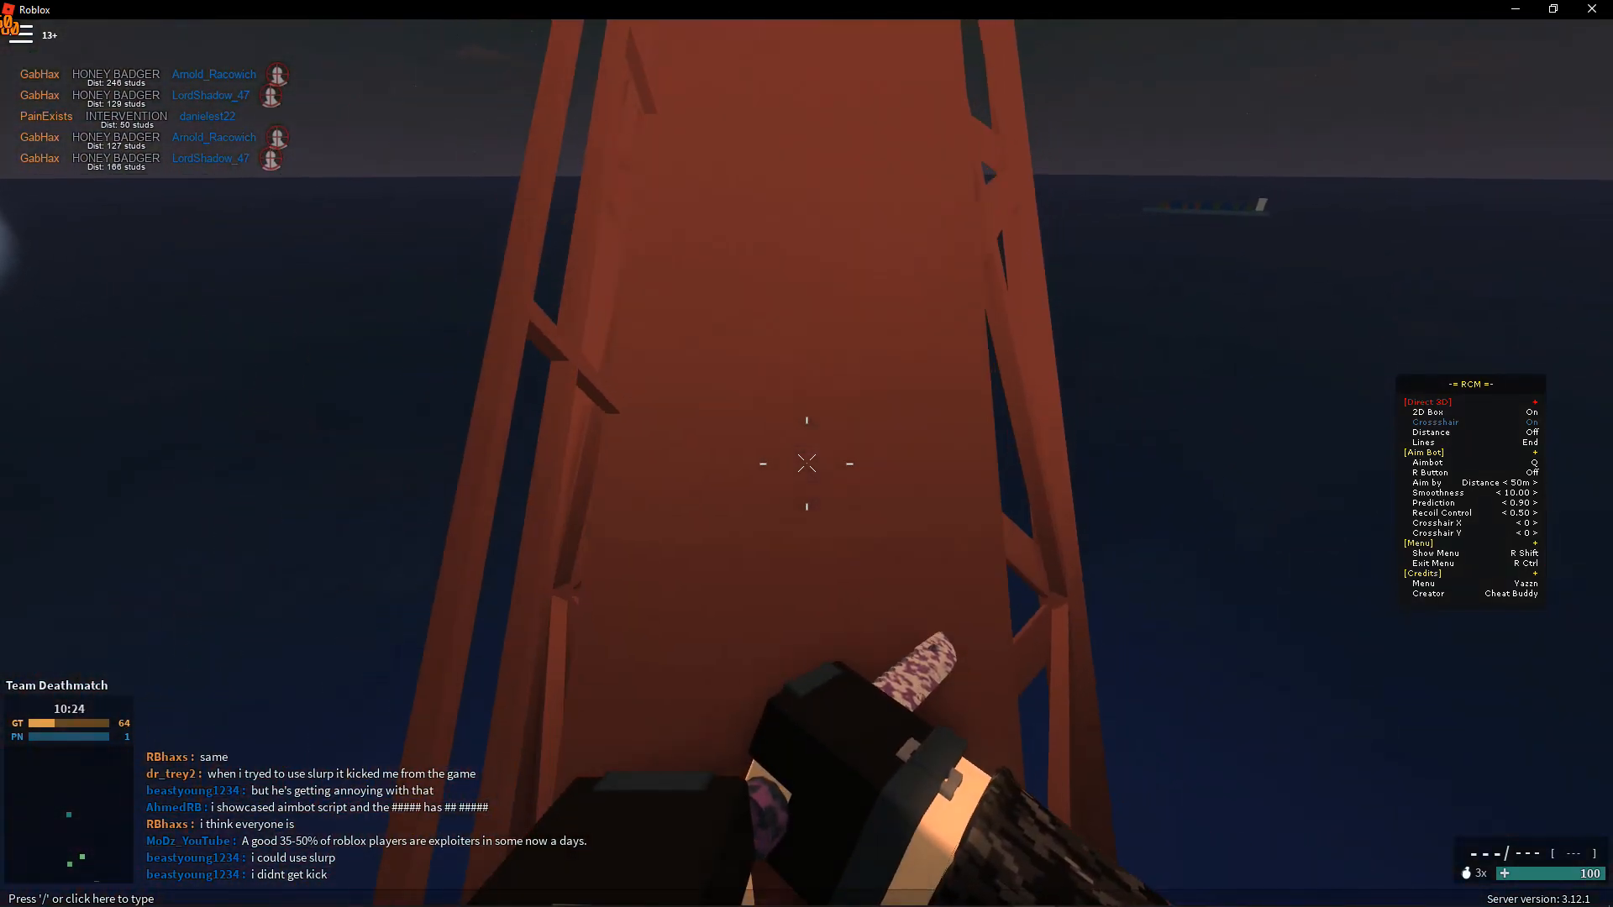
pyautogui.press('s')
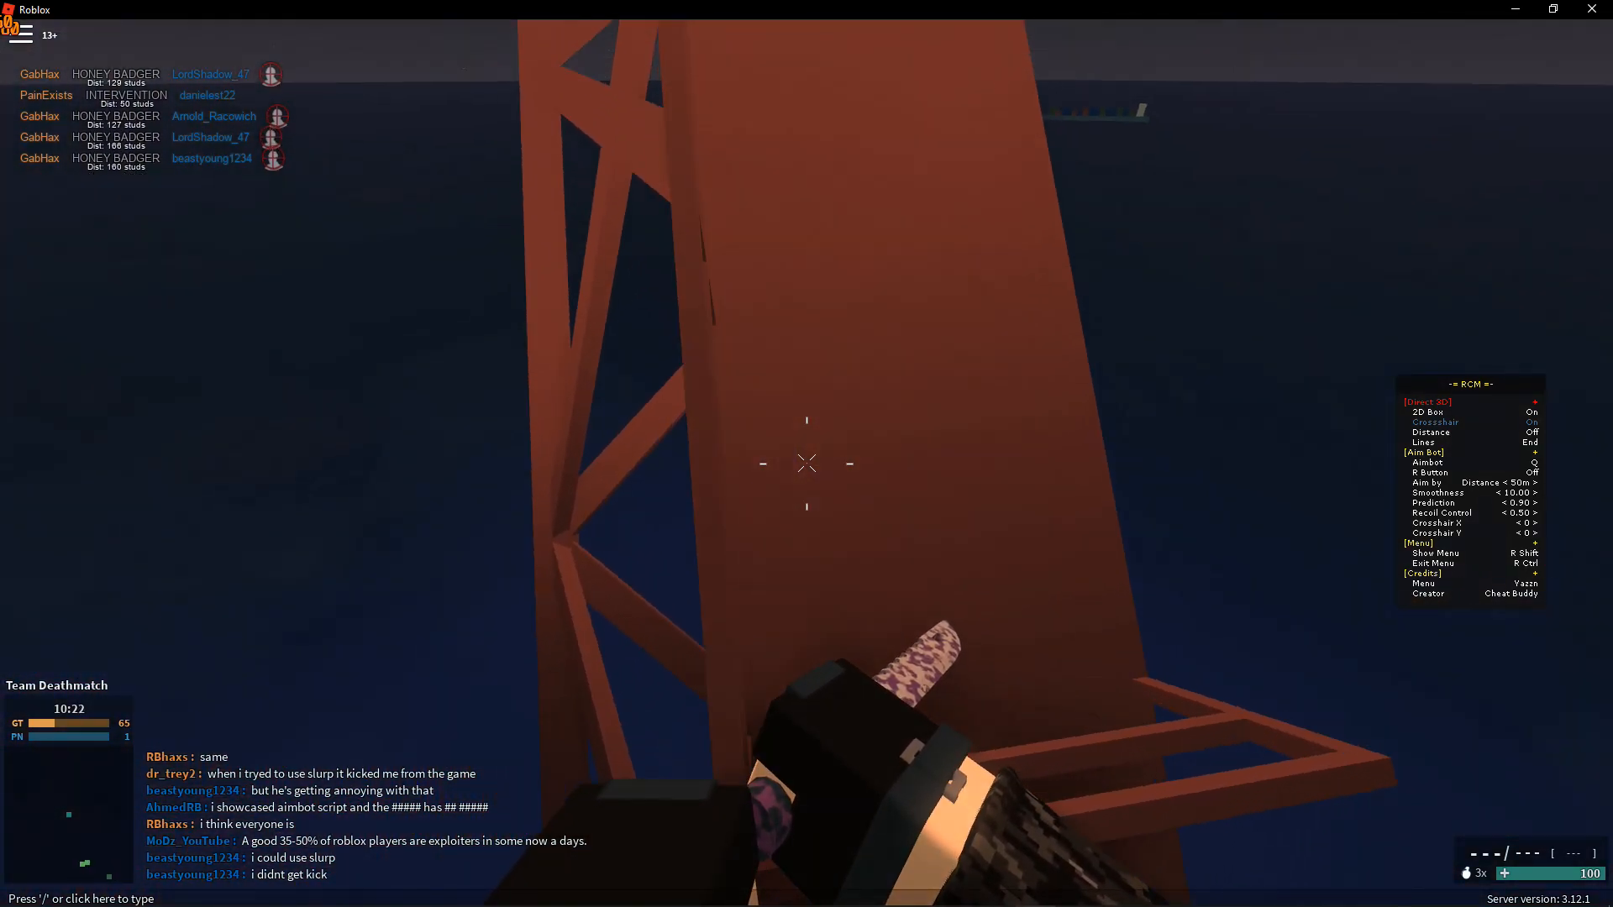
pyautogui.press('w')
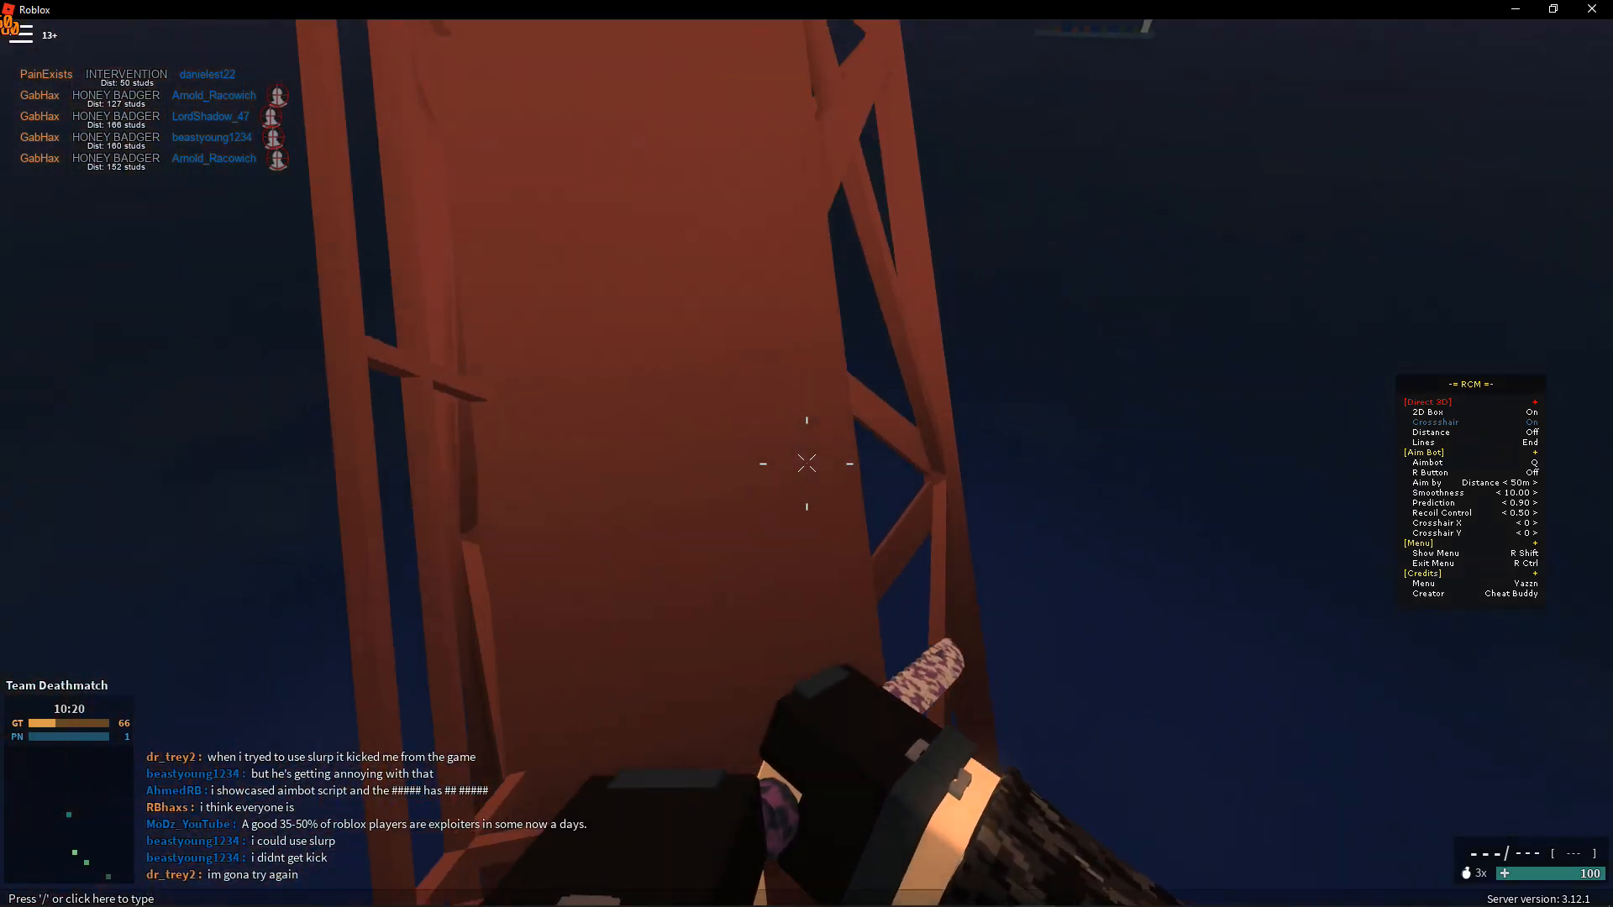
pyautogui.press('w')
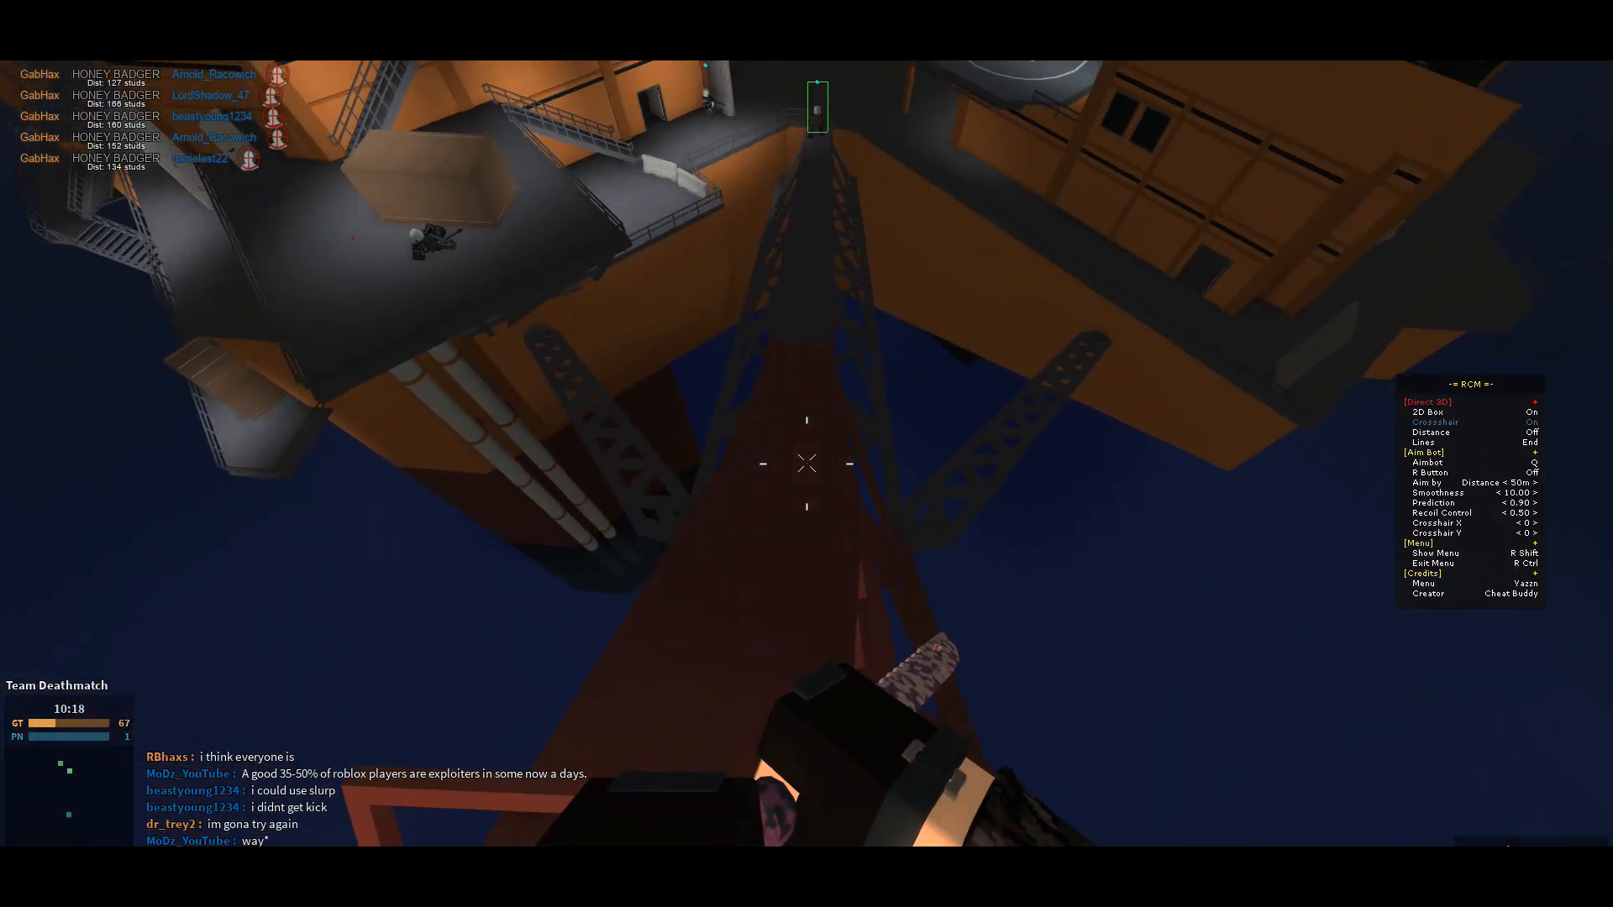